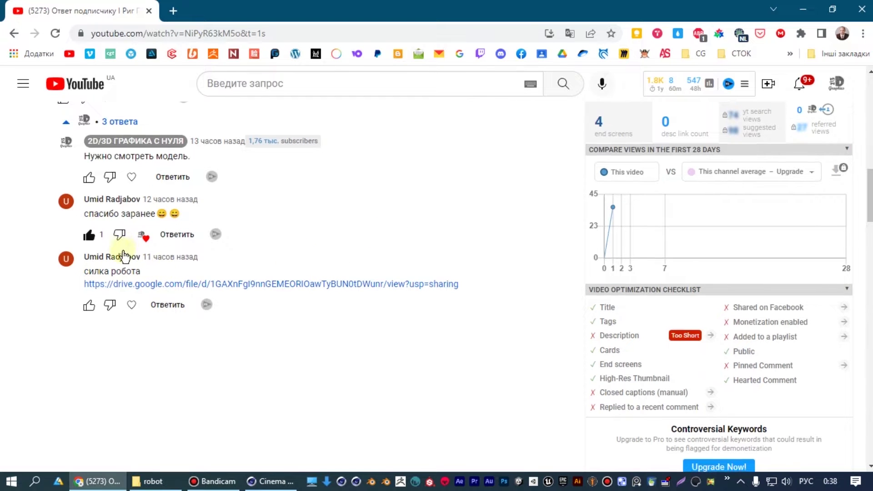
Read the YouTube comments, highlight the animation question, then drag robot.fbx into Cinema 4D
{"action": "scroll", "coordinate": [122, 250], "scroll_direction": "down", "scroll_amount": 1}
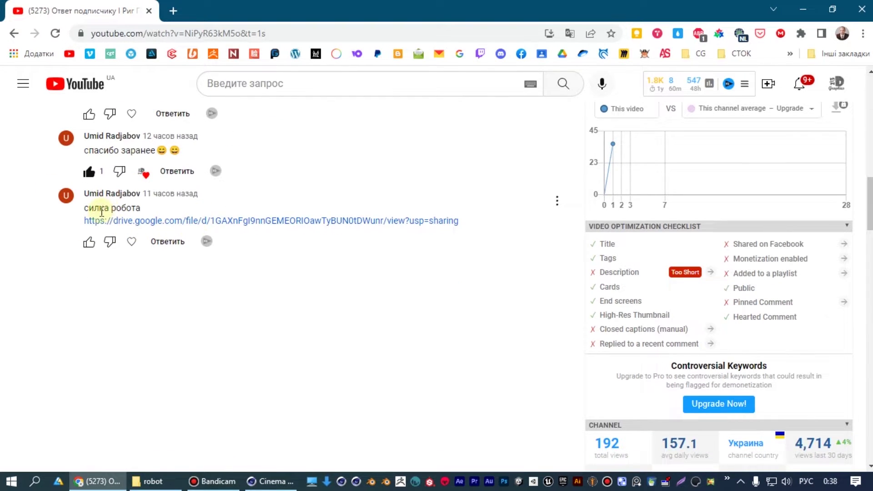
{"action": "scroll", "coordinate": [218, 182], "scroll_direction": "up", "scroll_amount": 1}
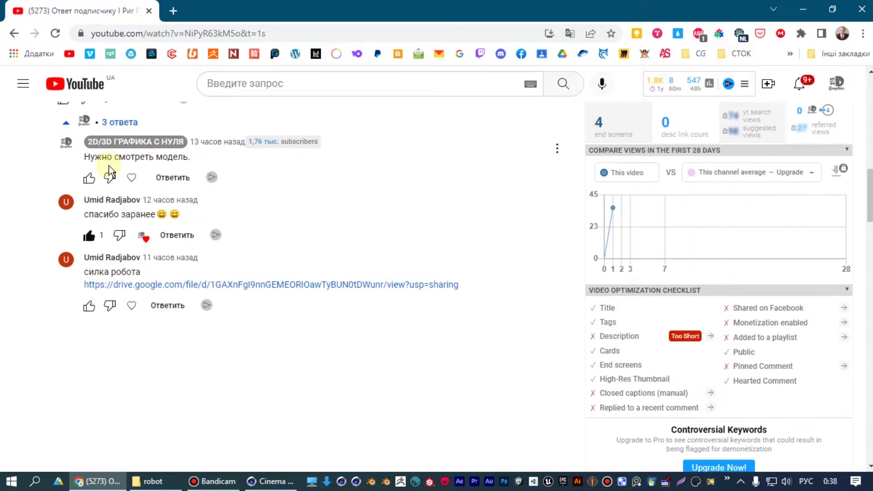
{"action": "scroll", "coordinate": [194, 175], "scroll_direction": "up", "scroll_amount": 2}
{"action": "scroll", "coordinate": [175, 201], "scroll_direction": "up", "scroll_amount": 3}
{"action": "scroll", "coordinate": [172, 202], "scroll_direction": "down", "scroll_amount": 3}
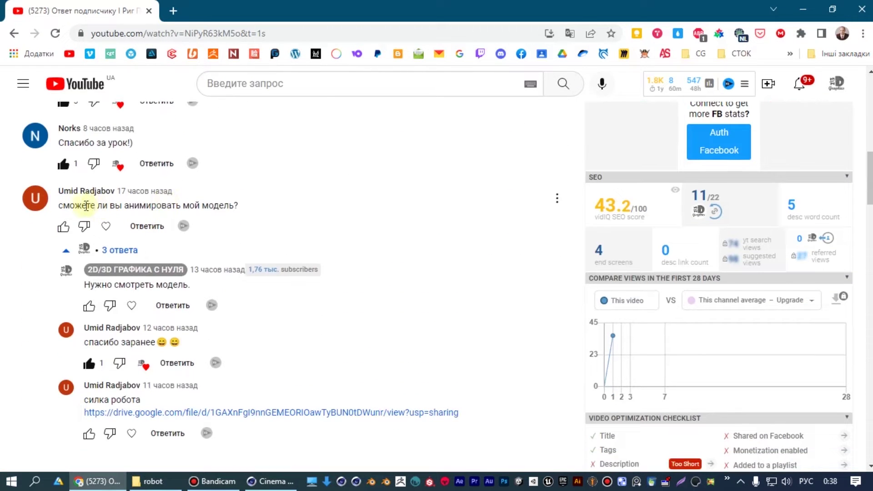
{"action": "left_click_drag", "start_coordinate": [59, 206], "coordinate": [214, 204]}
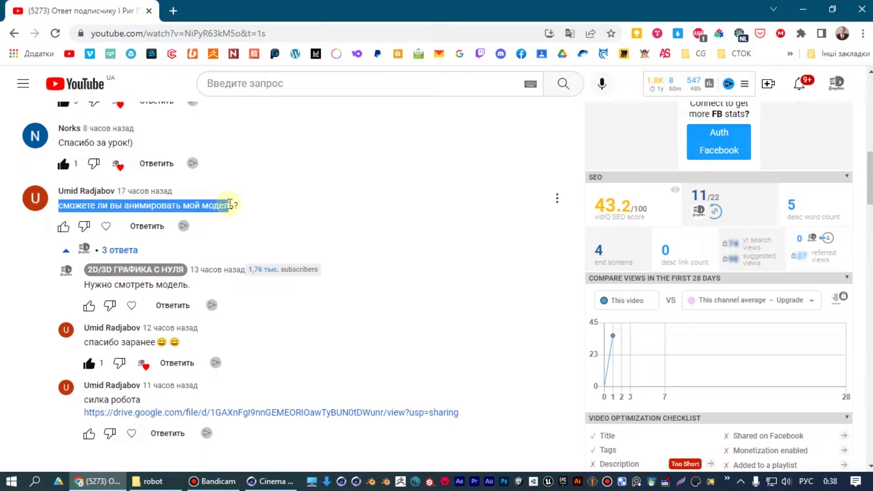
{"action": "key", "text": "alt+Tab"}
{"action": "left_click_drag", "start_coordinate": [181, 150], "coordinate": [319, 290]}
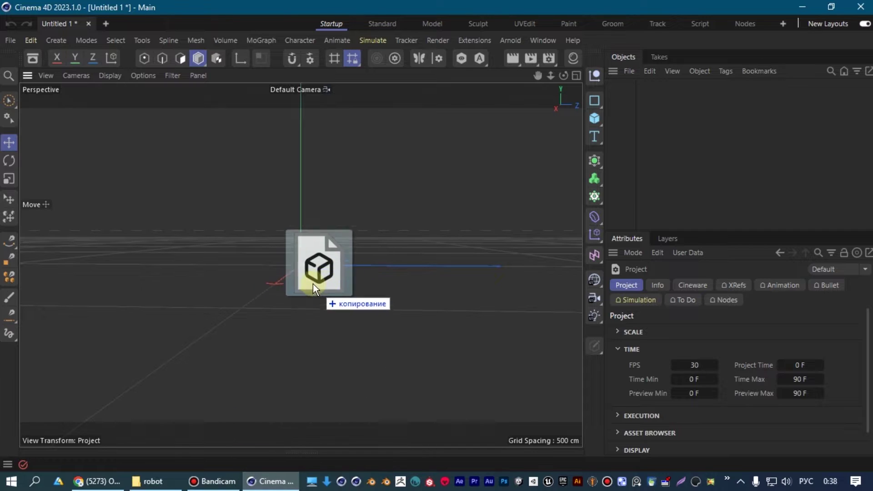
Confirm the FBX import settings and orbit to view the robot from front and side
{"action": "left_click", "coordinate": [283, 351]}
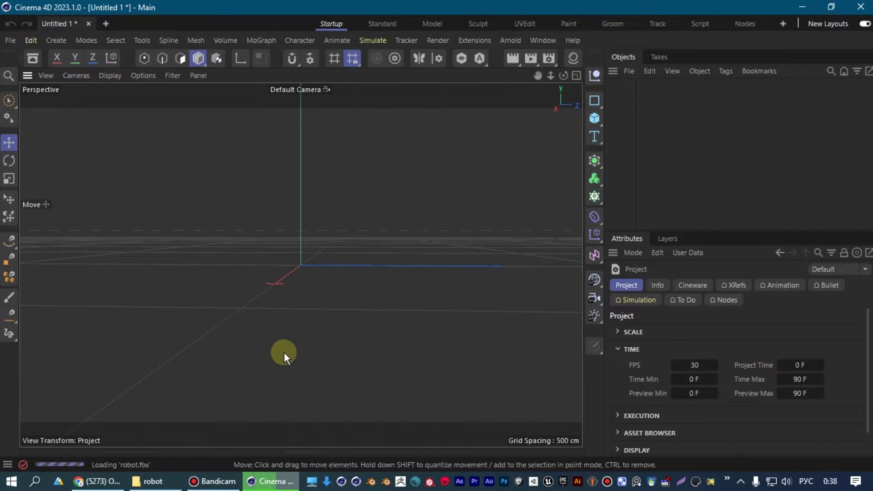
{"action": "mouse_move", "coordinate": [331, 239]}
{"action": "left_mouse_down", "text": "alt"}
{"action": "mouse_move", "coordinate": [110, 271]}
{"action": "mouse_move", "coordinate": [345, 260]}
{"action": "mouse_move", "coordinate": [342, 293]}
{"action": "left_mouse_up", "text": "alt"}
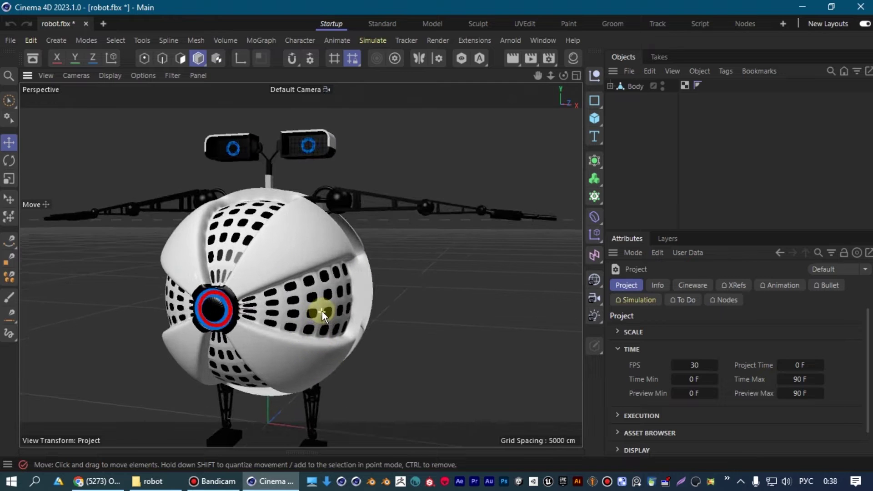
{"action": "scroll", "coordinate": [321, 315], "scroll_direction": "up", "scroll_amount": 2}
{"action": "scroll", "coordinate": [332, 288], "scroll_direction": "up", "scroll_amount": 1}
{"action": "mouse_move", "coordinate": [342, 279]}
{"action": "left_mouse_down", "text": "alt"}
{"action": "mouse_move", "coordinate": [386, 179]}
{"action": "mouse_move", "coordinate": [413, 183]}
{"action": "mouse_move", "coordinate": [190, 179]}
{"action": "mouse_move", "coordinate": [164, 190]}
{"action": "mouse_move", "coordinate": [101, 172]}
{"action": "mouse_move", "coordinate": [288, 246]}
{"action": "mouse_move", "coordinate": [228, 290]}
{"action": "mouse_move", "coordinate": [253, 343]}
{"action": "mouse_move", "coordinate": [381, 346]}
{"action": "mouse_move", "coordinate": [380, 366]}
{"action": "mouse_move", "coordinate": [347, 234]}
{"action": "mouse_move", "coordinate": [361, 230]}
{"action": "mouse_move", "coordinate": [294, 258]}
{"action": "mouse_move", "coordinate": [312, 208]}
{"action": "mouse_move", "coordinate": [338, 208]}
{"action": "mouse_move", "coordinate": [318, 225]}
{"action": "left_mouse_up", "text": "alt"}
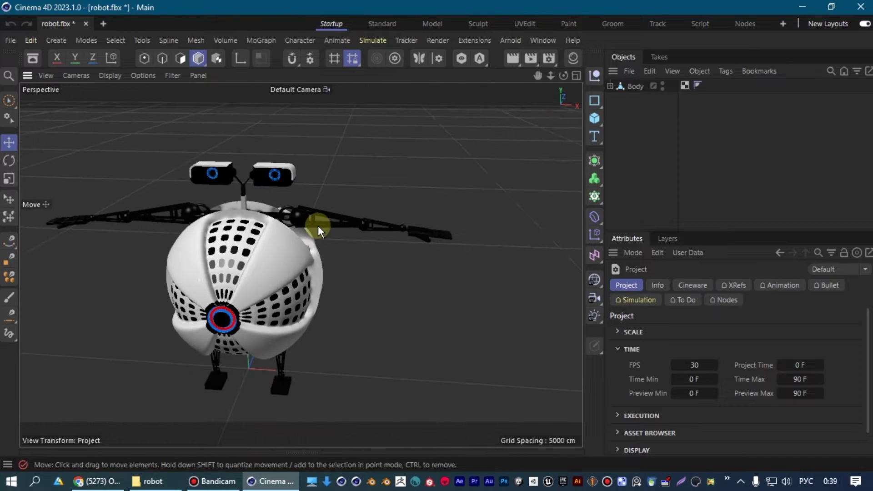
Switch the viewport to Gouraud Shading and zoom to inspect the grey untextured model
{"action": "key", "text": "n"}
{"action": "key", "text": "c"}
{"action": "scroll", "coordinate": [269, 285], "scroll_direction": "up", "scroll_amount": 5}
{"action": "scroll", "coordinate": [321, 264], "scroll_direction": "down", "scroll_amount": 1}
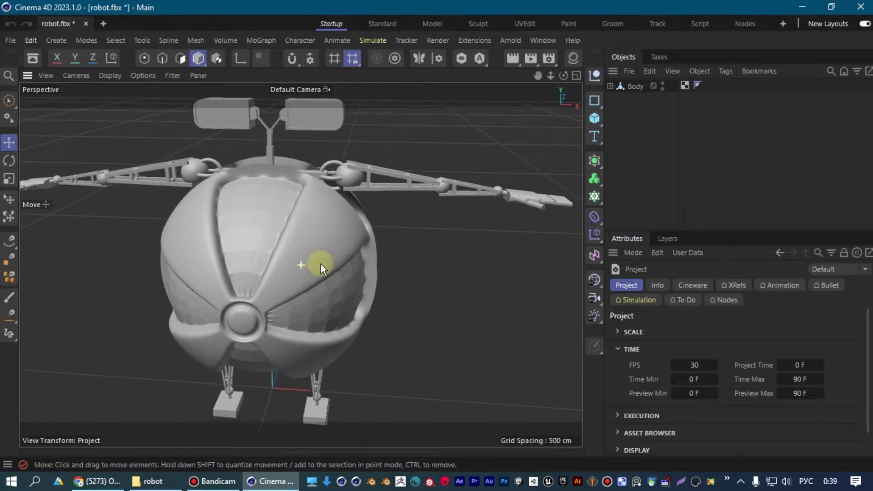
{"action": "scroll", "coordinate": [325, 267], "scroll_direction": "up", "scroll_amount": 2}
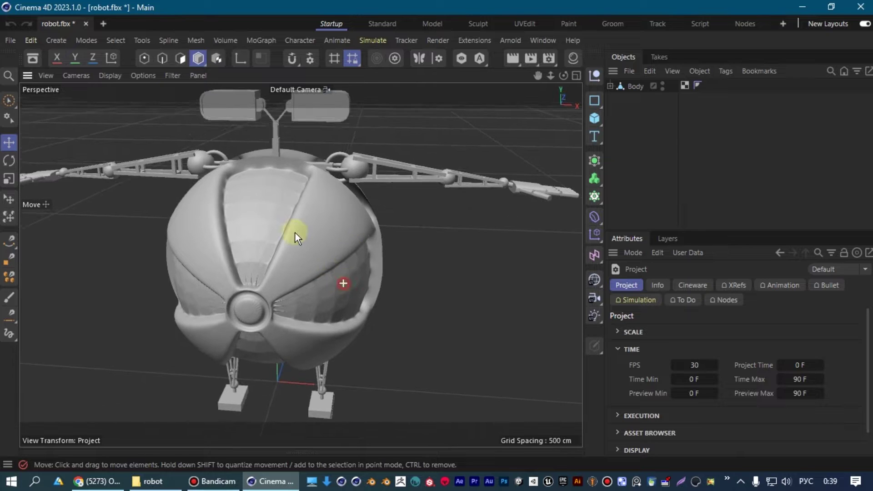
{"action": "scroll", "coordinate": [319, 291], "scroll_direction": "down", "scroll_amount": 3}
{"action": "scroll", "coordinate": [332, 295], "scroll_direction": "up", "scroll_amount": 5}
{"action": "scroll", "coordinate": [327, 275], "scroll_direction": "up", "scroll_amount": 3}
{"action": "scroll", "coordinate": [309, 268], "scroll_direction": "up", "scroll_amount": 1}
{"action": "scroll", "coordinate": [293, 269], "scroll_direction": "up", "scroll_amount": 3}
{"action": "scroll", "coordinate": [250, 271], "scroll_direction": "up", "scroll_amount": 2}
{"action": "scroll", "coordinate": [146, 233], "scroll_direction": "down", "scroll_amount": 1}
{"action": "scroll", "coordinate": [146, 233], "scroll_direction": "down", "scroll_amount": 3}
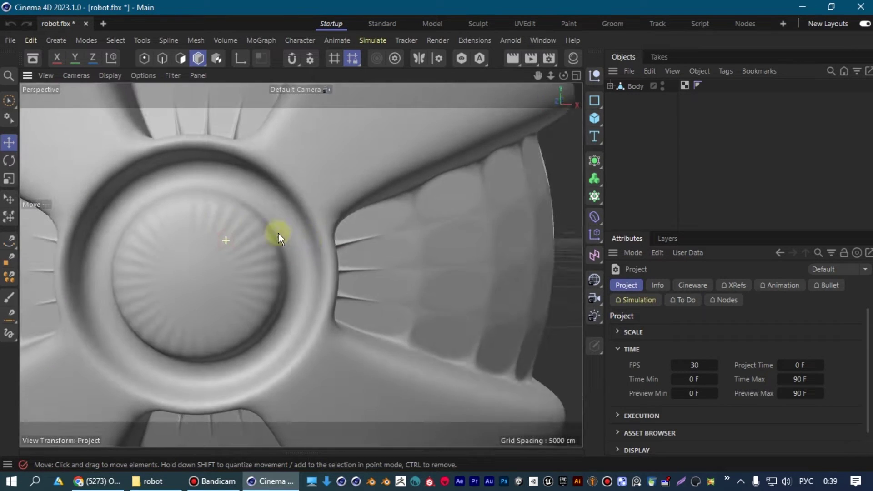
{"action": "left_click", "coordinate": [8, 334]}
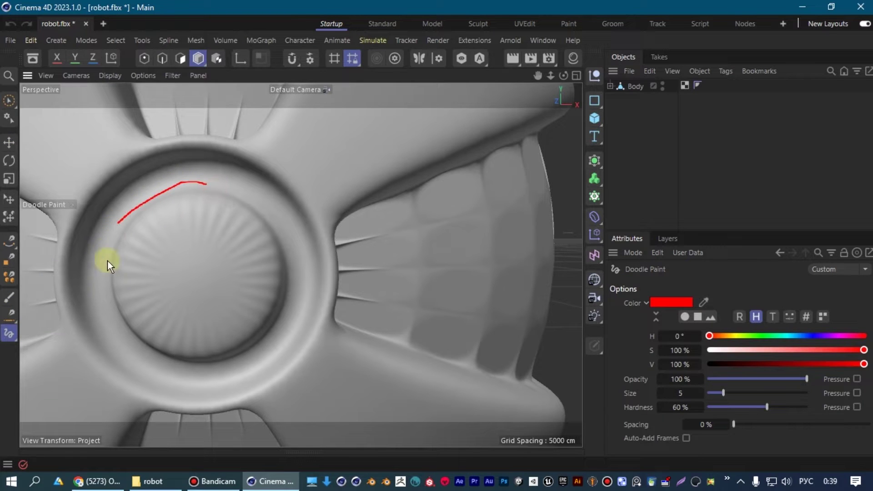
{"action": "left_click_drag", "start_coordinate": [188, 161], "coordinate": [287, 246]}
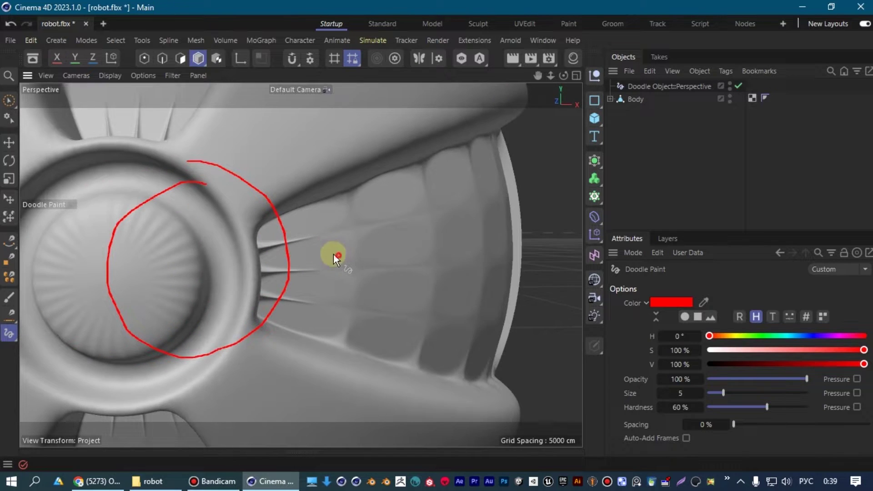
{"action": "left_click_drag", "start_coordinate": [411, 255], "coordinate": [427, 252], "text": "alt"}
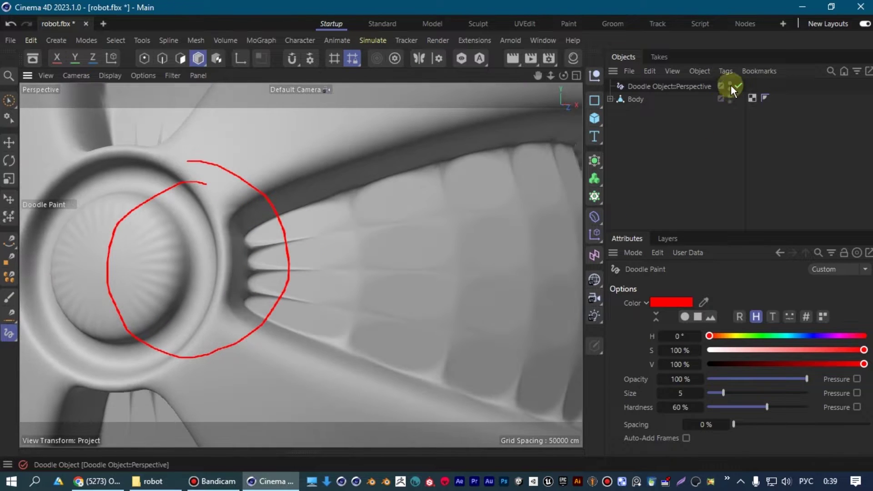
{"action": "key", "text": "Delete"}
{"action": "mouse_move", "coordinate": [263, 233]}
{"action": "left_mouse_down"}
{"action": "mouse_move", "coordinate": [290, 228]}
{"action": "mouse_move", "coordinate": [328, 324]}
{"action": "left_mouse_up"}
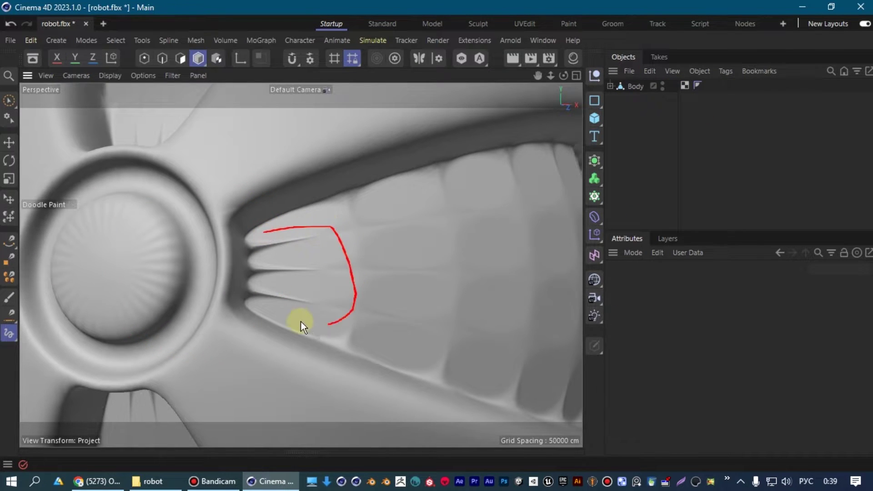
{"action": "left_click_drag", "start_coordinate": [280, 229], "coordinate": [277, 229]}
{"action": "left_click", "coordinate": [707, 157]}
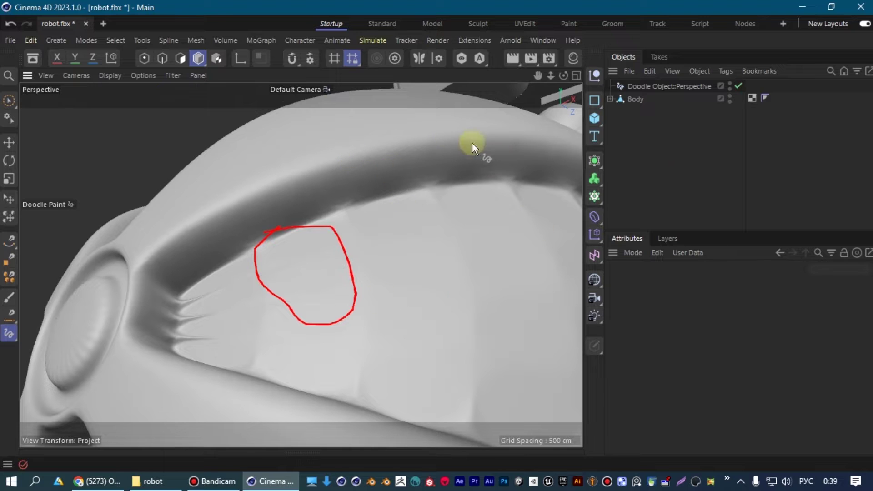
{"action": "left_click", "coordinate": [703, 86]}
{"action": "key", "text": "Delete"}
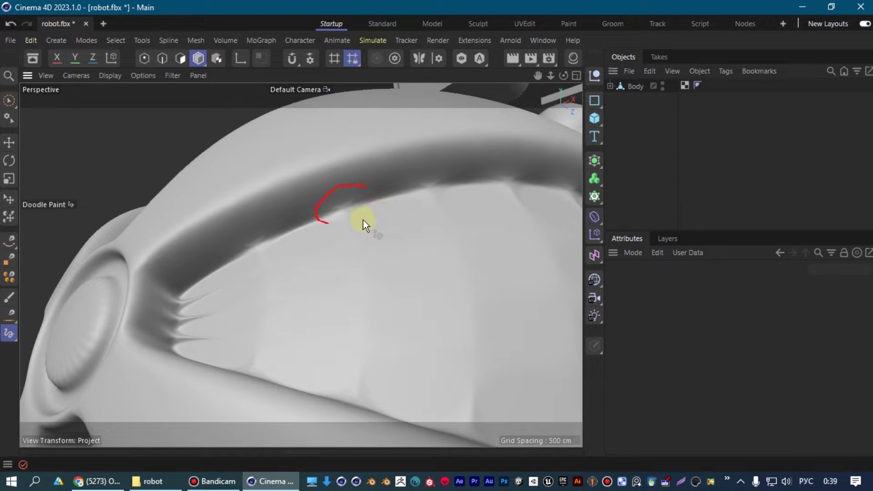
{"action": "left_click_drag", "start_coordinate": [363, 219], "coordinate": [370, 189]}
{"action": "scroll", "coordinate": [318, 190], "scroll_direction": "down", "scroll_amount": 5}
{"action": "left_click_drag", "start_coordinate": [120, 205], "coordinate": [150, 203]}
{"action": "mouse_move", "coordinate": [220, 186]}
{"action": "left_mouse_down"}
{"action": "mouse_move", "coordinate": [269, 189]}
{"action": "mouse_move", "coordinate": [341, 263]}
{"action": "mouse_move", "coordinate": [298, 255]}
{"action": "left_mouse_up"}
{"action": "key", "text": "Delete"}
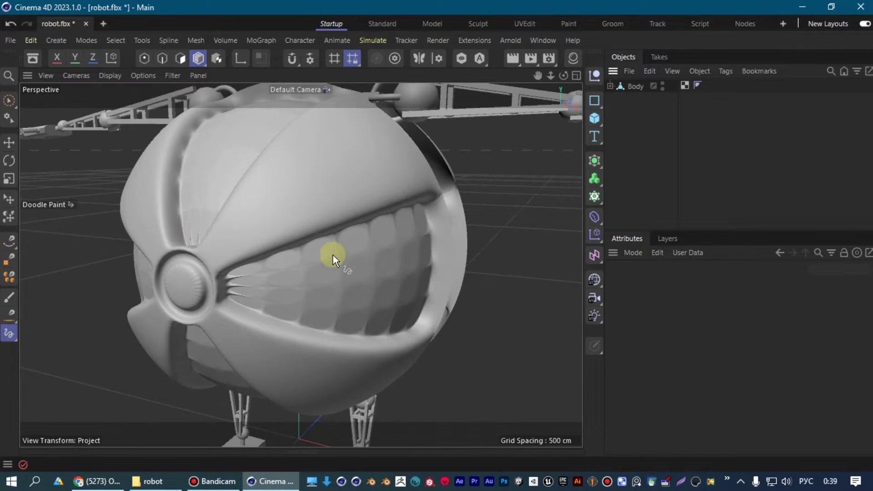
Switch the viewport to shaded wireframe display and zoom in on the robot
{"action": "key", "text": "n"}
{"action": "key", "text": "b"}
{"action": "scroll", "coordinate": [318, 241], "scroll_direction": "up", "scroll_amount": 3}
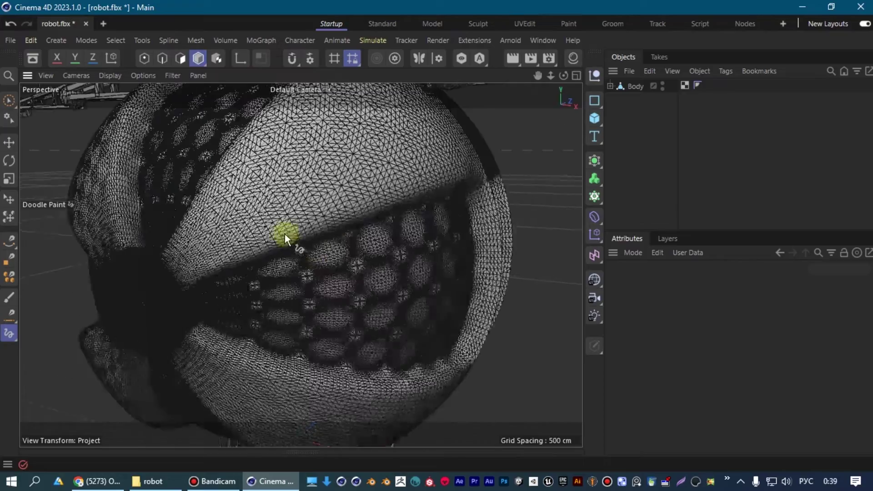
{"action": "scroll", "coordinate": [284, 241], "scroll_direction": "up", "scroll_amount": 3}
{"action": "scroll", "coordinate": [264, 250], "scroll_direction": "up", "scroll_amount": 3}
{"action": "scroll", "coordinate": [291, 254], "scroll_direction": "down", "scroll_amount": 3}
{"action": "scroll", "coordinate": [337, 227], "scroll_direction": "down", "scroll_amount": 3}
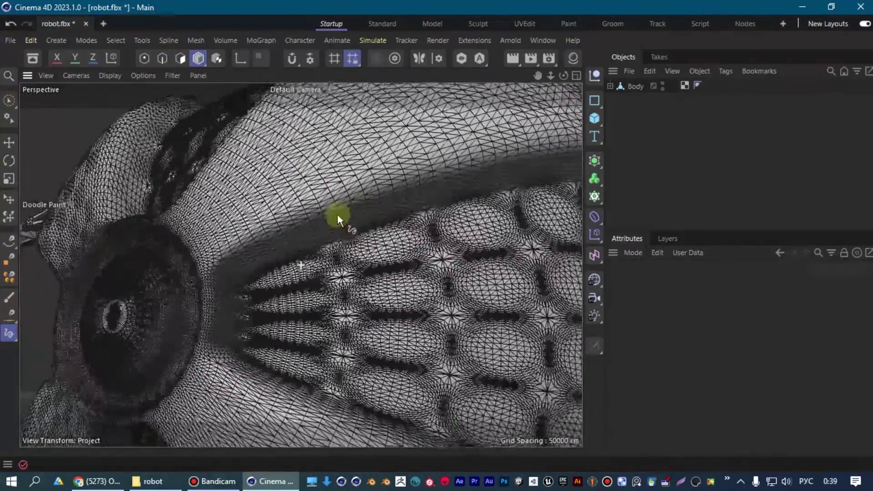
{"action": "scroll", "coordinate": [329, 207], "scroll_direction": "down", "scroll_amount": 2}
{"action": "scroll", "coordinate": [363, 222], "scroll_direction": "up", "scroll_amount": 3}
{"action": "scroll", "coordinate": [337, 266], "scroll_direction": "up", "scroll_amount": 2}
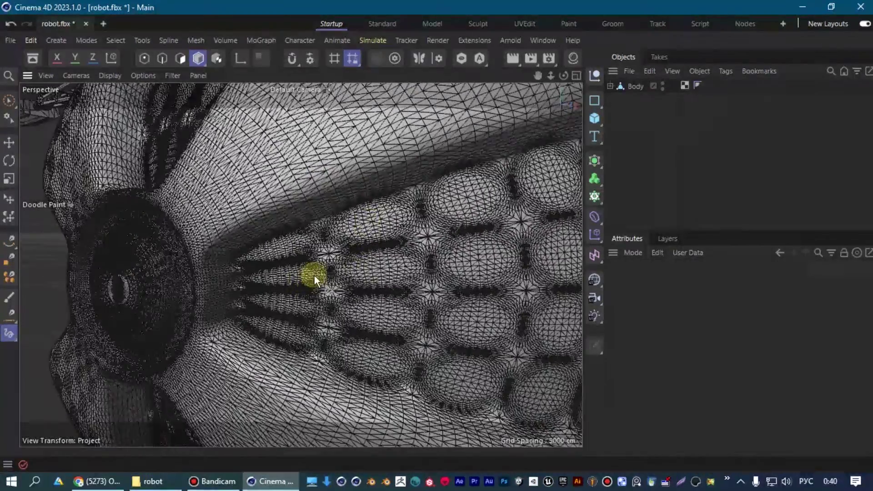
{"action": "scroll", "coordinate": [291, 277], "scroll_direction": "up", "scroll_amount": 3}
{"action": "scroll", "coordinate": [264, 275], "scroll_direction": "up", "scroll_amount": 3}
{"action": "scroll", "coordinate": [263, 273], "scroll_direction": "down", "scroll_amount": 2}
{"action": "scroll", "coordinate": [264, 255], "scroll_direction": "down", "scroll_amount": 3}
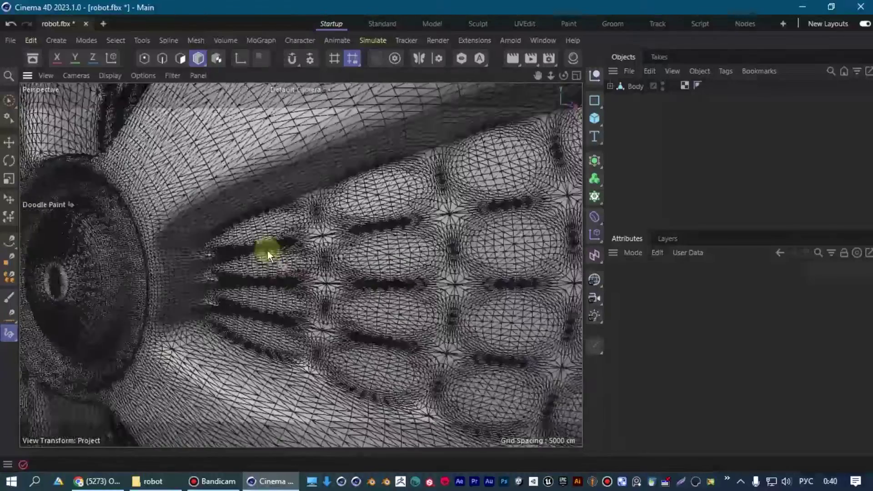
{"action": "scroll", "coordinate": [269, 249], "scroll_direction": "down", "scroll_amount": 3}
{"action": "scroll", "coordinate": [282, 228], "scroll_direction": "down", "scroll_amount": 2}
Orbit and zoom around the robot head to inspect its mesh and lower grille
{"action": "mouse_move", "coordinate": [303, 204]}
{"action": "left_mouse_down", "text": "alt"}
{"action": "mouse_move", "coordinate": [353, 225]}
{"action": "mouse_move", "coordinate": [291, 187]}
{"action": "mouse_move", "coordinate": [380, 222]}
{"action": "mouse_move", "coordinate": [378, 216]}
{"action": "mouse_move", "coordinate": [475, 243]}
{"action": "mouse_move", "coordinate": [357, 223]}
{"action": "mouse_move", "coordinate": [389, 222]}
{"action": "mouse_move", "coordinate": [364, 219]}
{"action": "left_mouse_up", "text": "alt"}
{"action": "scroll", "coordinate": [283, 203], "scroll_direction": "up", "scroll_amount": 5}
{"action": "mouse_move", "coordinate": [283, 203]}
{"action": "left_mouse_down", "text": "alt"}
{"action": "mouse_move", "coordinate": [302, 199]}
{"action": "mouse_move", "coordinate": [310, 232]}
{"action": "left_mouse_up", "text": "alt"}
{"action": "scroll", "coordinate": [389, 273], "scroll_direction": "down", "scroll_amount": 3}
{"action": "scroll", "coordinate": [345, 245], "scroll_direction": "down", "scroll_amount": 3}
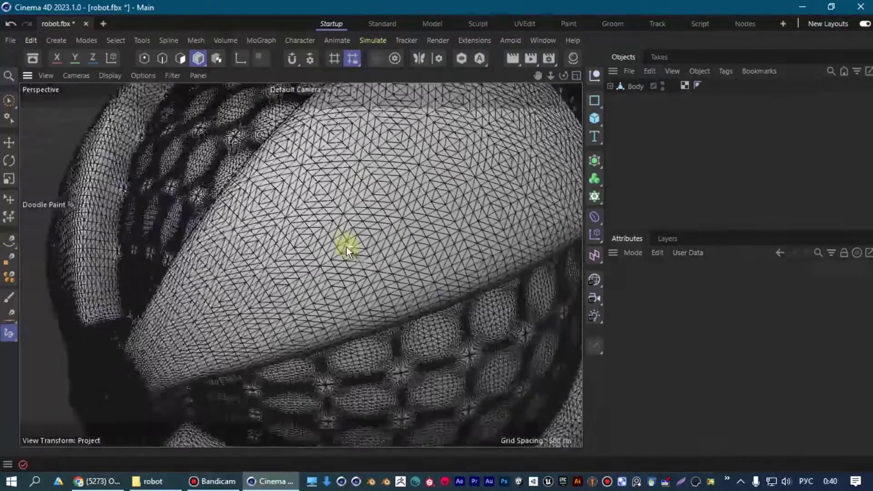
{"action": "mouse_move", "coordinate": [355, 238]}
{"action": "left_mouse_down", "text": "alt"}
{"action": "mouse_move", "coordinate": [384, 267]}
{"action": "mouse_move", "coordinate": [337, 225]}
{"action": "mouse_move", "coordinate": [375, 276]}
{"action": "mouse_move", "coordinate": [352, 260]}
{"action": "left_mouse_up", "text": "alt"}
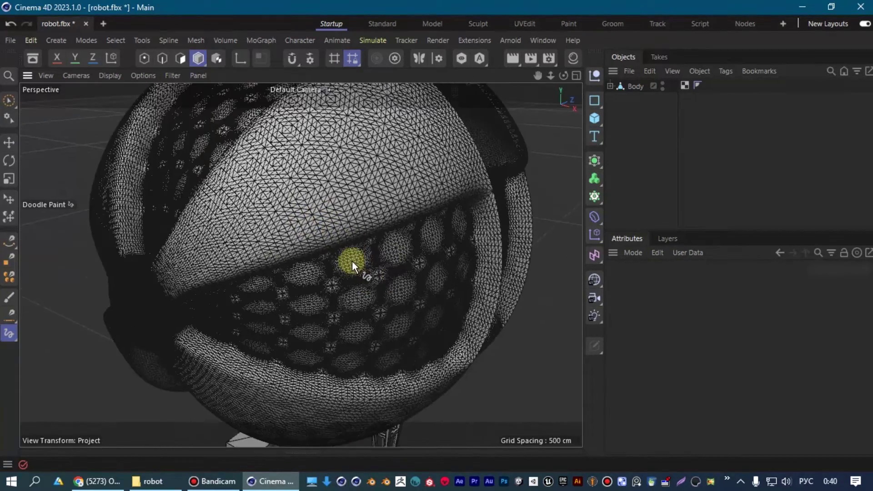
{"action": "scroll", "coordinate": [351, 261], "scroll_direction": "up", "scroll_amount": 3}
{"action": "scroll", "coordinate": [334, 230], "scroll_direction": "up", "scroll_amount": 3}
{"action": "scroll", "coordinate": [334, 231], "scroll_direction": "down", "scroll_amount": 3}
{"action": "scroll", "coordinate": [342, 233], "scroll_direction": "up", "scroll_amount": 3}
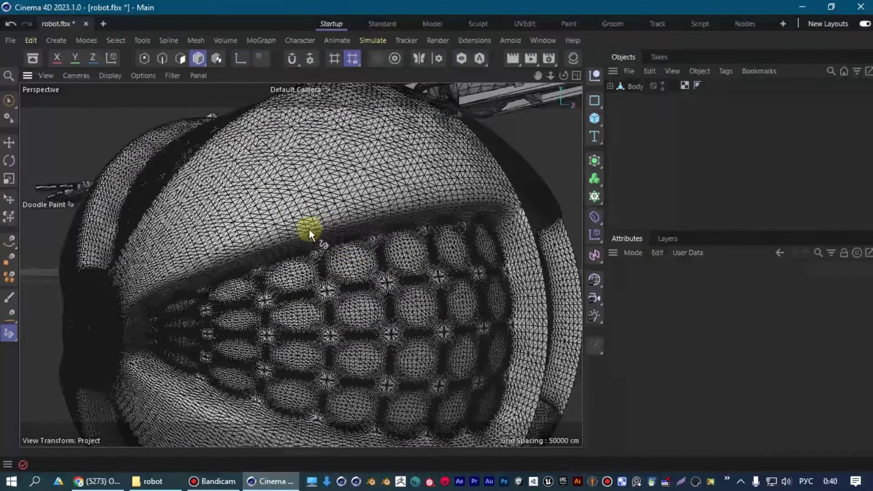
{"action": "scroll", "coordinate": [337, 238], "scroll_direction": "up", "scroll_amount": 2}
{"action": "scroll", "coordinate": [339, 241], "scroll_direction": "up", "scroll_amount": 2}
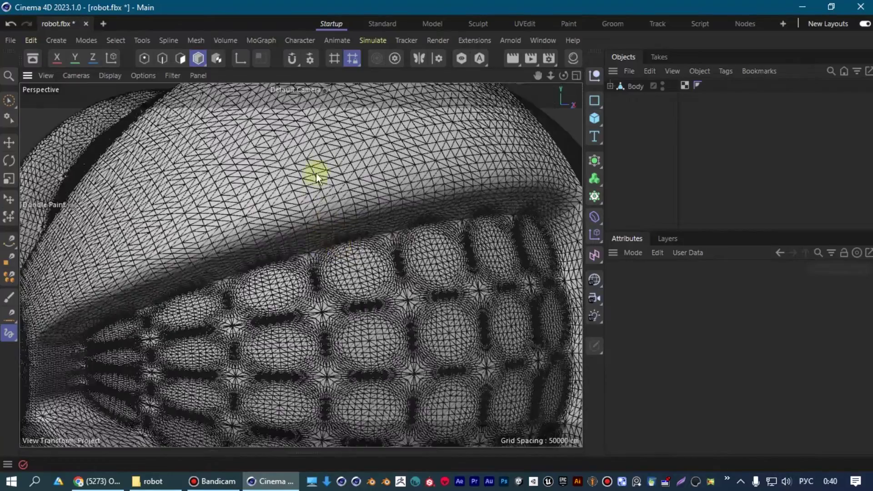
{"action": "scroll", "coordinate": [352, 203], "scroll_direction": "up", "scroll_amount": 2}
{"action": "scroll", "coordinate": [346, 206], "scroll_direction": "up", "scroll_amount": 2}
{"action": "scroll", "coordinate": [337, 213], "scroll_direction": "down", "scroll_amount": 3}
{"action": "scroll", "coordinate": [267, 238], "scroll_direction": "up", "scroll_amount": 2}
{"action": "scroll", "coordinate": [268, 247], "scroll_direction": "up", "scroll_amount": 2}
{"action": "scroll", "coordinate": [273, 246], "scroll_direction": "down", "scroll_amount": 3}
{"action": "scroll", "coordinate": [280, 234], "scroll_direction": "down", "scroll_amount": 3}
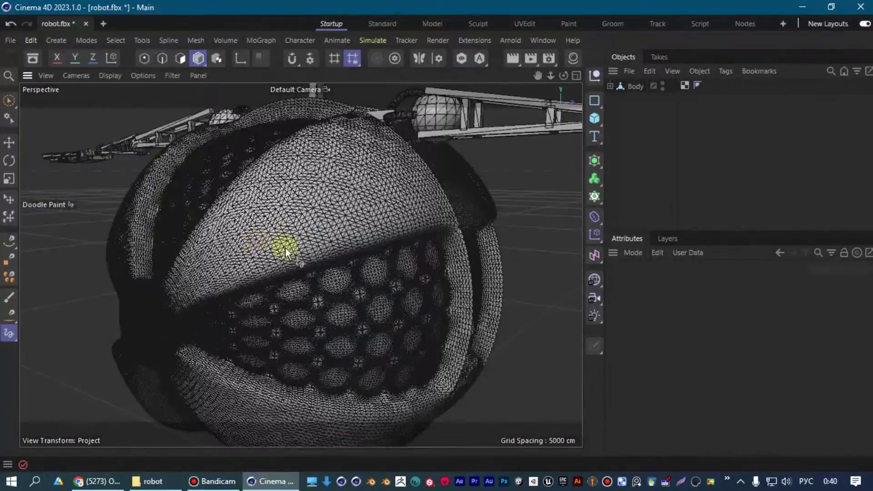
Orbit and pan to frame the whole robot body from a near-front view
{"action": "left_click_drag", "start_coordinate": [285, 247], "coordinate": [162, 220], "text": "alt"}
{"action": "scroll", "coordinate": [218, 223], "scroll_direction": "up", "scroll_amount": 4}
{"action": "scroll", "coordinate": [217, 222], "scroll_direction": "down", "scroll_amount": 2}
{"action": "scroll", "coordinate": [176, 242], "scroll_direction": "down", "scroll_amount": 3}
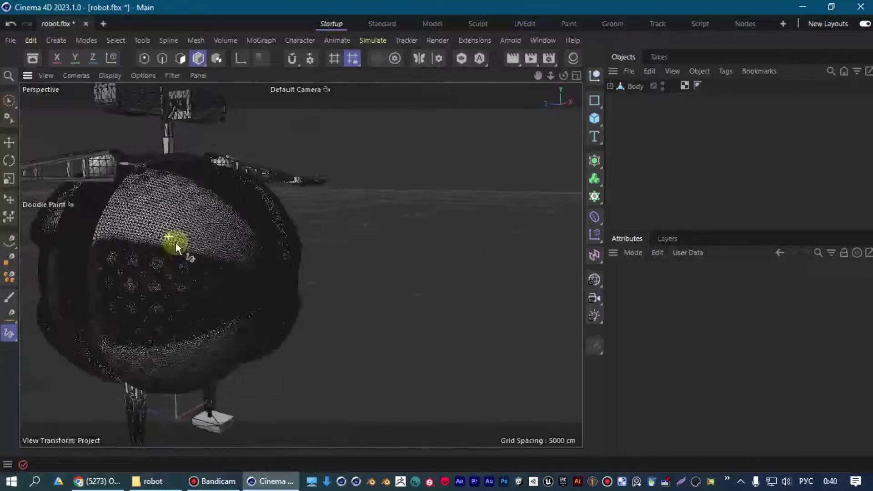
{"action": "scroll", "coordinate": [197, 241], "scroll_direction": "down", "scroll_amount": 2}
{"action": "middle_click_drag", "start_coordinate": [198, 241], "coordinate": [294, 237], "text": "alt"}
{"action": "left_click_drag", "start_coordinate": [295, 237], "coordinate": [262, 231], "text": "alt"}
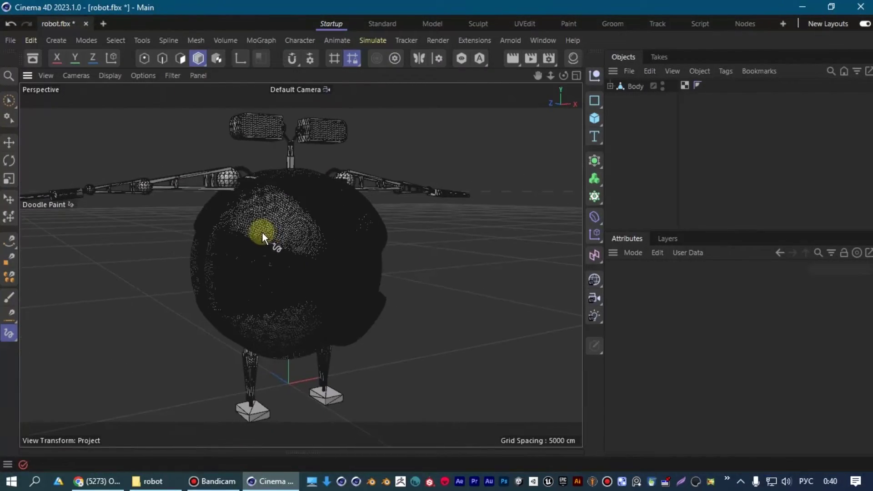
{"action": "scroll", "coordinate": [265, 232], "scroll_direction": "up", "scroll_amount": 5}
{"action": "mouse_move", "coordinate": [296, 213]}
{"action": "left_mouse_down", "text": "alt"}
{"action": "mouse_move", "coordinate": [263, 176]}
{"action": "mouse_move", "coordinate": [311, 195]}
{"action": "mouse_move", "coordinate": [258, 192]}
{"action": "left_mouse_up", "text": "alt"}
{"action": "scroll", "coordinate": [267, 216], "scroll_direction": "up", "scroll_amount": 5}
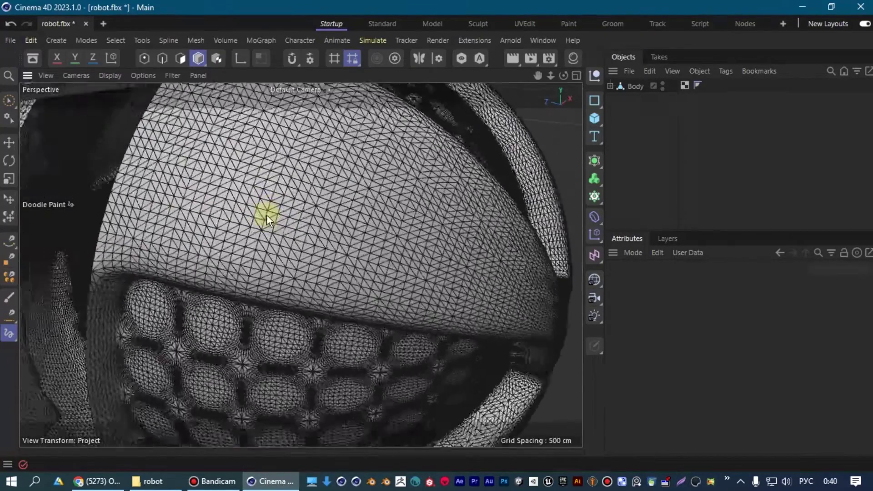
{"action": "scroll", "coordinate": [267, 215], "scroll_direction": "up", "scroll_amount": 2}
{"action": "scroll", "coordinate": [275, 209], "scroll_direction": "up", "scroll_amount": 3}
{"action": "mouse_move", "coordinate": [272, 229]}
{"action": "left_mouse_down", "text": "alt"}
{"action": "mouse_move", "coordinate": [283, 214]}
{"action": "mouse_move", "coordinate": [280, 252]}
{"action": "left_mouse_up", "text": "alt"}
{"action": "scroll", "coordinate": [258, 206], "scroll_direction": "up", "scroll_amount": 2}
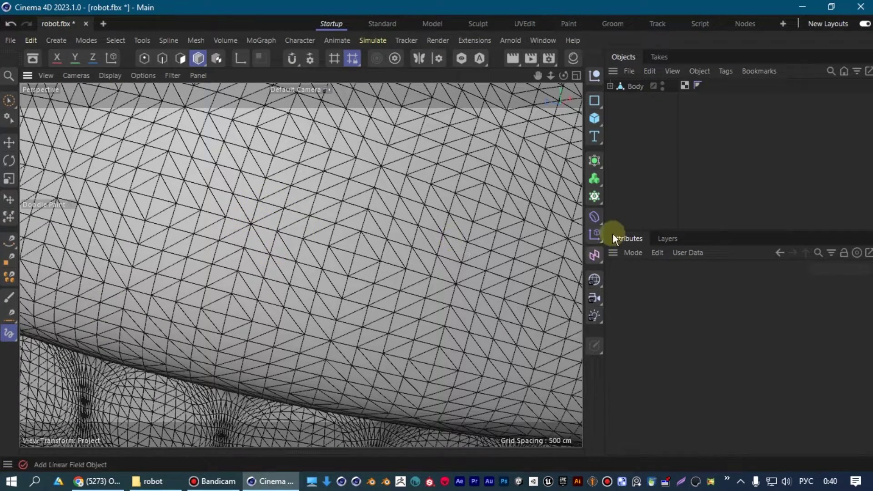
Expand the Body group to list its parts and select BodySphere
{"action": "left_click", "coordinate": [611, 85]}
{"action": "scroll", "coordinate": [450, 209], "scroll_direction": "down", "scroll_amount": 3}
{"action": "scroll", "coordinate": [425, 198], "scroll_direction": "down", "scroll_amount": 3}
{"action": "mouse_move", "coordinate": [424, 197]}
{"action": "left_mouse_down", "text": "alt"}
{"action": "mouse_move", "coordinate": [490, 177]}
{"action": "mouse_move", "coordinate": [305, 159]}
{"action": "left_mouse_up", "text": "alt"}
{"action": "key", "text": "e"}
{"action": "left_click", "coordinate": [426, 209]}
{"action": "mouse_move", "coordinate": [427, 209]}
{"action": "left_mouse_down", "text": "alt"}
{"action": "mouse_move", "coordinate": [362, 210]}
{"action": "mouse_move", "coordinate": [319, 252]}
{"action": "mouse_move", "coordinate": [346, 232]}
{"action": "left_mouse_up", "text": "alt"}
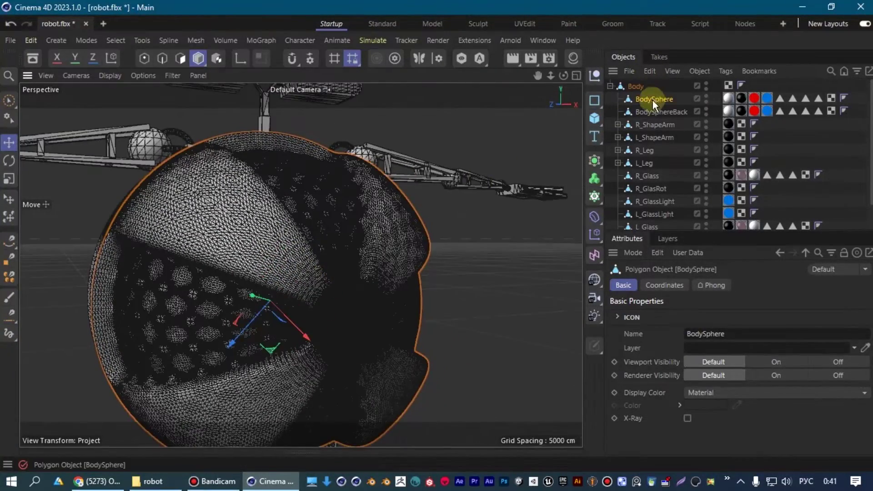
In Polygon mode, select all 116,736 BodySphere polygons and open the Mesh menu
{"action": "left_click_drag", "start_coordinate": [376, 284], "coordinate": [345, 255], "text": "alt"}
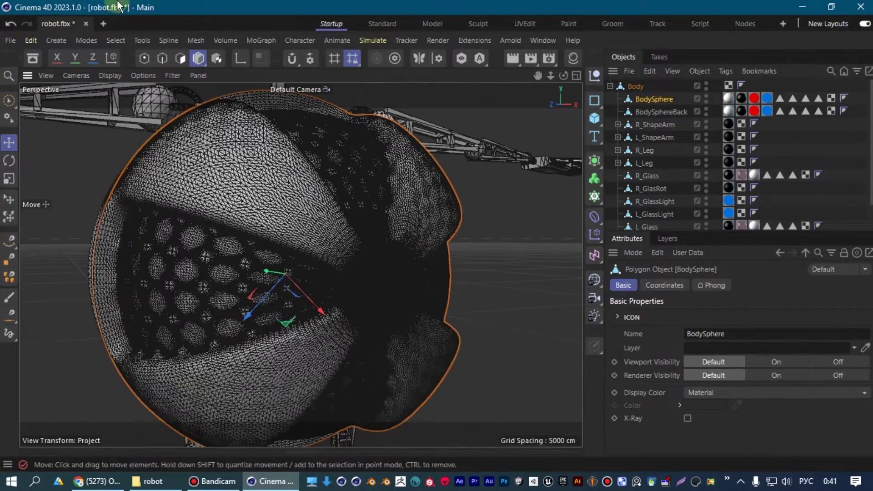
{"action": "left_click", "coordinate": [180, 59]}
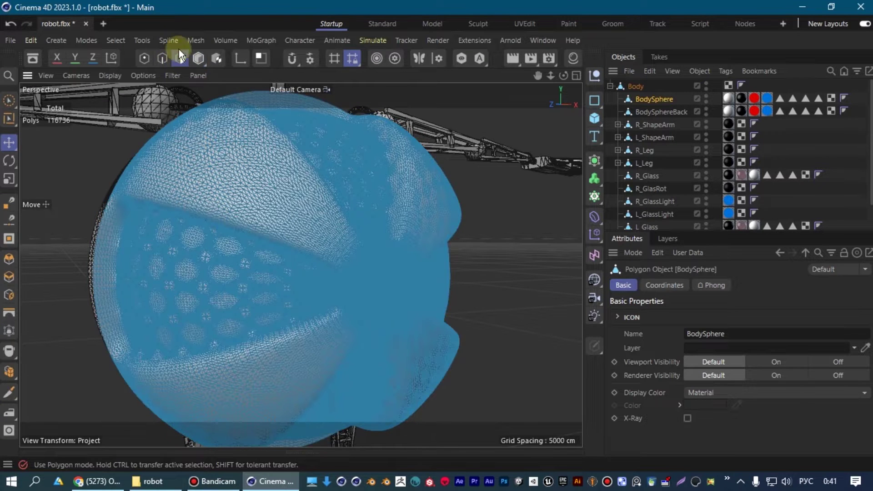
{"action": "double_click", "coordinate": [251, 220]}
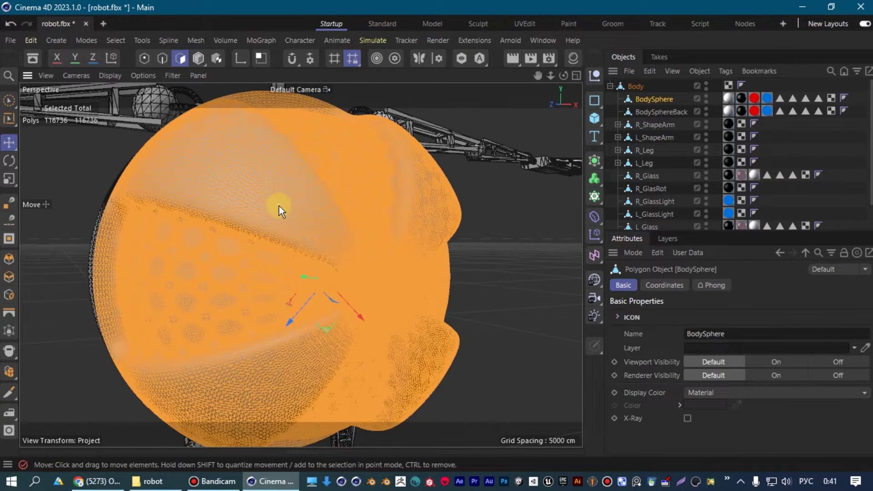
{"action": "scroll", "coordinate": [275, 198], "scroll_direction": "up", "scroll_amount": 2}
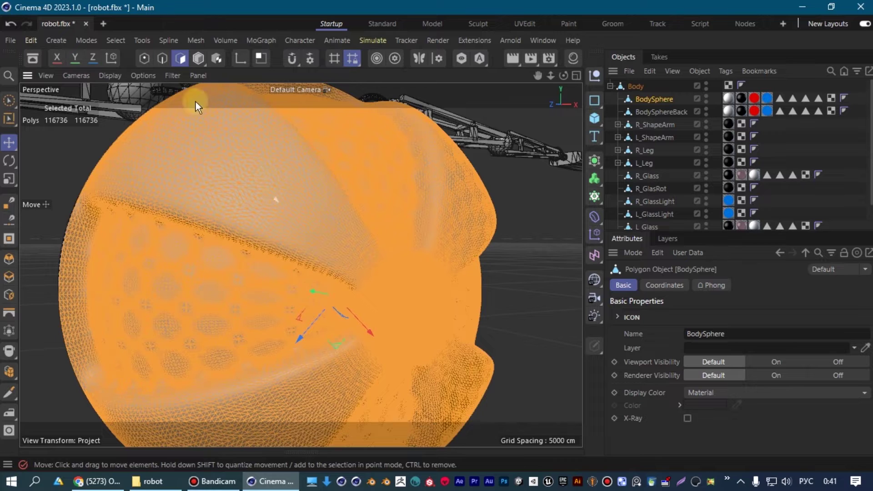
{"action": "left_click", "coordinate": [196, 40]}
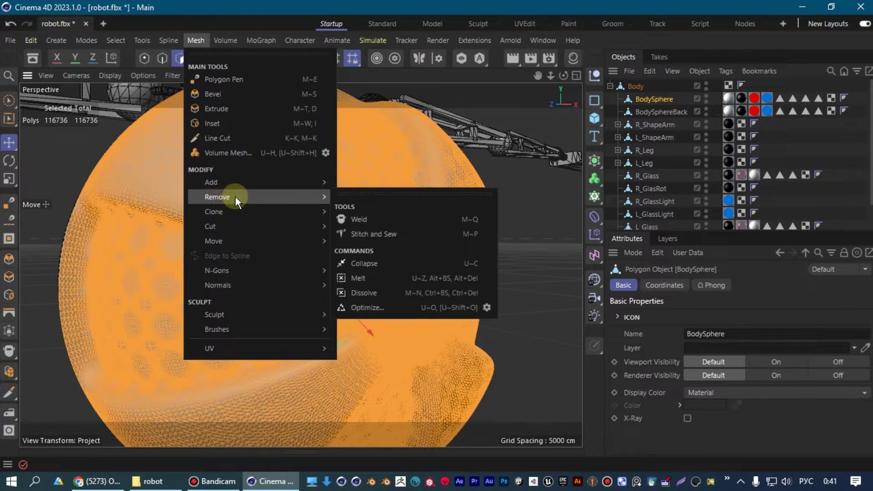
{"action": "mouse_move", "coordinate": [210, 225]}
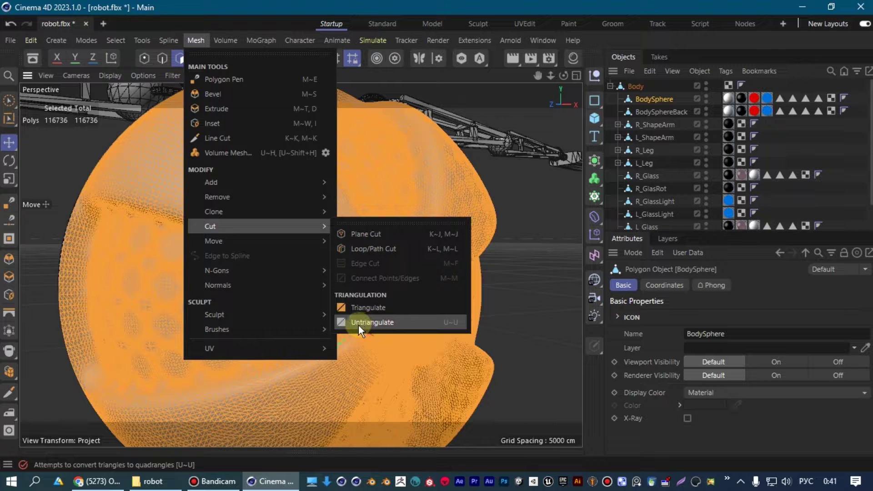
Untriangulate BodySphere with a 60° angle, cutting it to 59,699 polygons
{"action": "left_click", "coordinate": [447, 320]}
{"action": "left_click", "coordinate": [446, 322]}
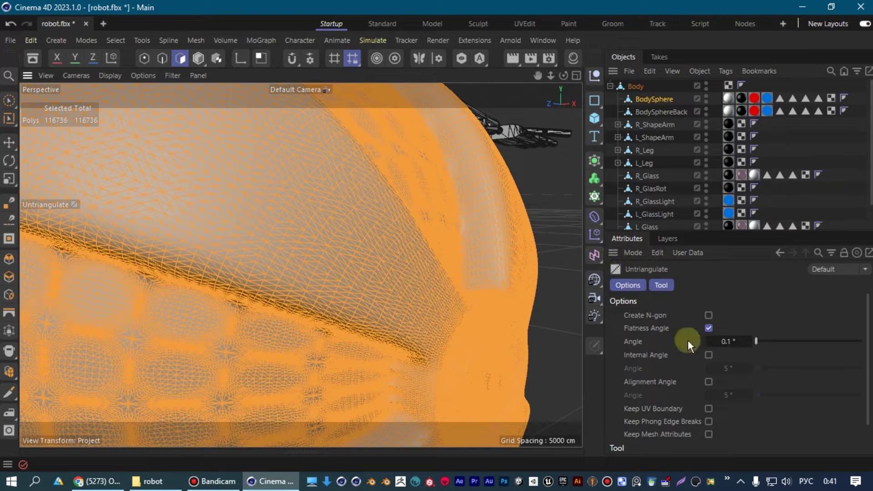
{"action": "left_click_drag", "start_coordinate": [754, 346], "coordinate": [791, 339]}
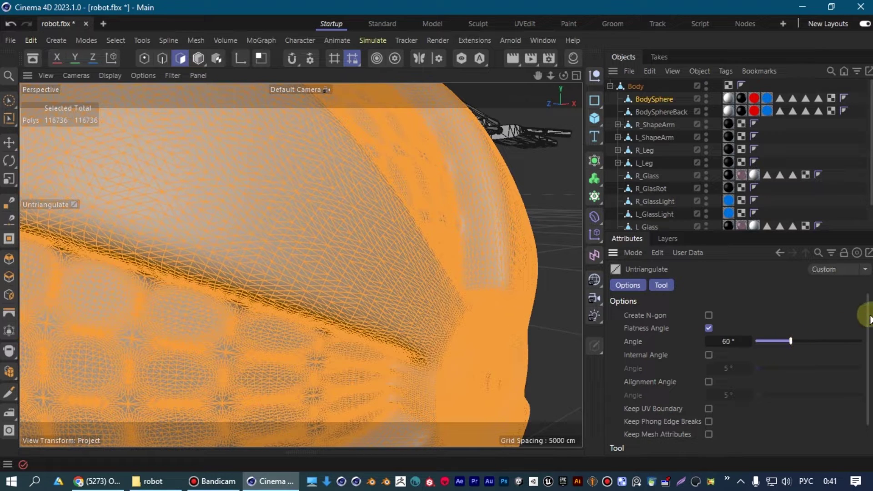
{"action": "left_click_drag", "start_coordinate": [863, 318], "coordinate": [864, 418]}
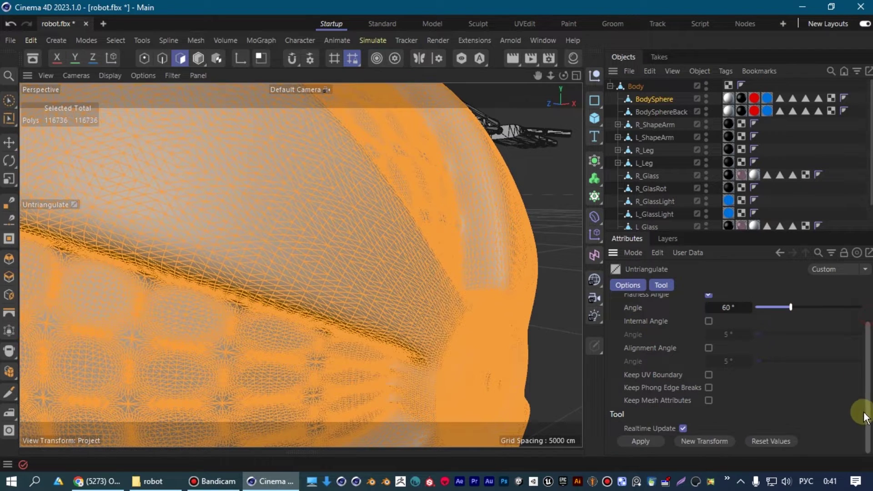
{"action": "left_click", "coordinate": [641, 441]}
Zoom and orbit around the untriangulated sphere to inspect its new quad mesh
{"action": "scroll", "coordinate": [367, 259], "scroll_direction": "up", "scroll_amount": 2}
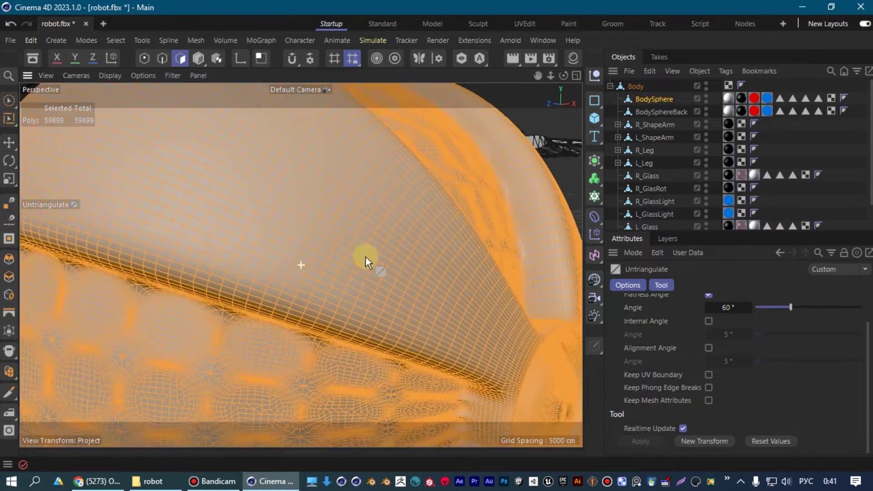
{"action": "scroll", "coordinate": [347, 261], "scroll_direction": "up", "scroll_amount": 2}
{"action": "scroll", "coordinate": [333, 249], "scroll_direction": "up", "scroll_amount": 2}
{"action": "scroll", "coordinate": [320, 236], "scroll_direction": "up", "scroll_amount": 2}
{"action": "scroll", "coordinate": [321, 234], "scroll_direction": "down", "scroll_amount": 1}
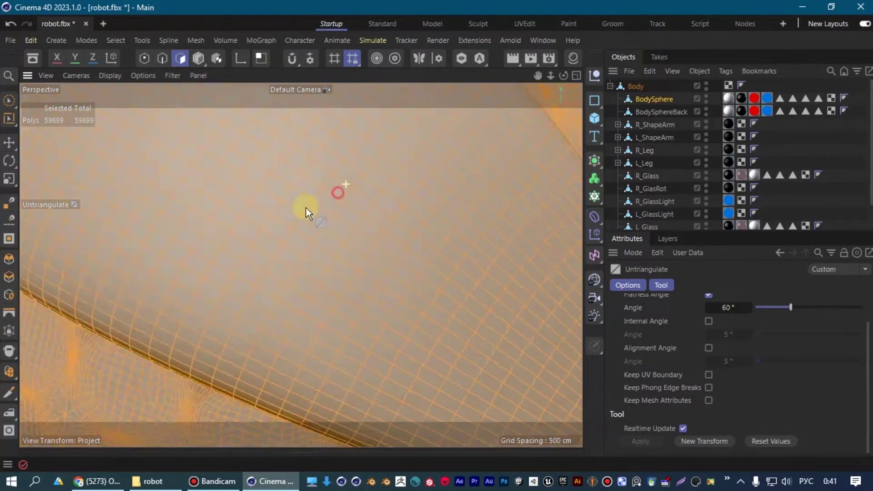
{"action": "scroll", "coordinate": [316, 208], "scroll_direction": "down", "scroll_amount": 2}
{"action": "scroll", "coordinate": [313, 187], "scroll_direction": "down", "scroll_amount": 3}
{"action": "scroll", "coordinate": [355, 206], "scroll_direction": "down", "scroll_amount": 2}
{"action": "scroll", "coordinate": [325, 189], "scroll_direction": "down", "scroll_amount": 2}
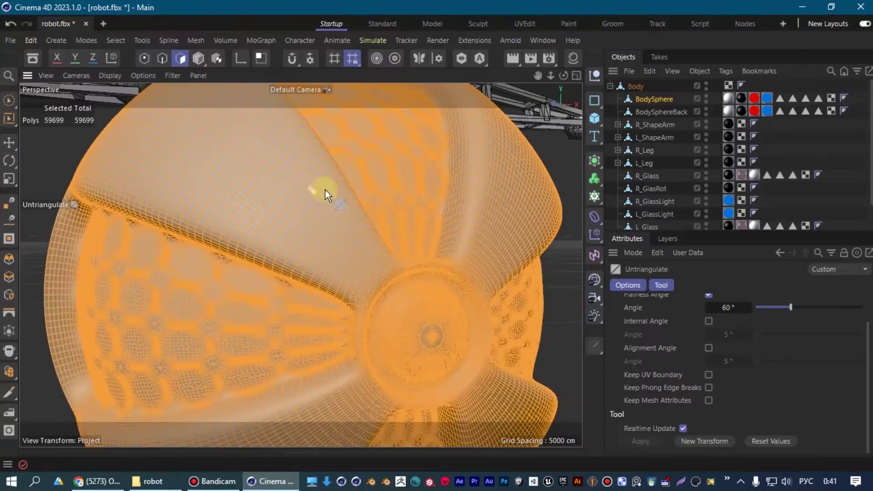
{"action": "scroll", "coordinate": [307, 216], "scroll_direction": "up", "scroll_amount": 3}
{"action": "scroll", "coordinate": [304, 236], "scroll_direction": "up", "scroll_amount": 2}
{"action": "scroll", "coordinate": [381, 209], "scroll_direction": "up", "scroll_amount": 2}
{"action": "scroll", "coordinate": [381, 209], "scroll_direction": "down", "scroll_amount": 3}
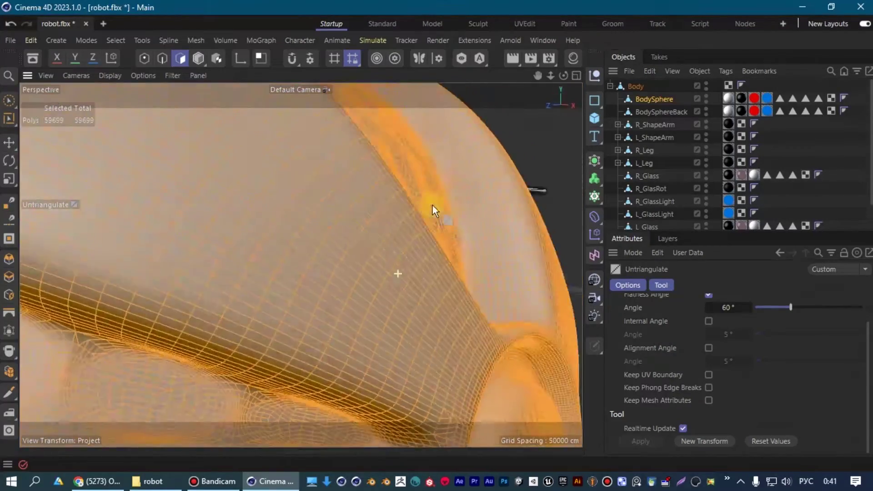
{"action": "scroll", "coordinate": [432, 206], "scroll_direction": "down", "scroll_amount": 2}
{"action": "scroll", "coordinate": [440, 153], "scroll_direction": "down", "scroll_amount": 1}
{"action": "scroll", "coordinate": [364, 239], "scroll_direction": "up", "scroll_amount": 2}
{"action": "scroll", "coordinate": [365, 239], "scroll_direction": "down", "scroll_amount": 1}
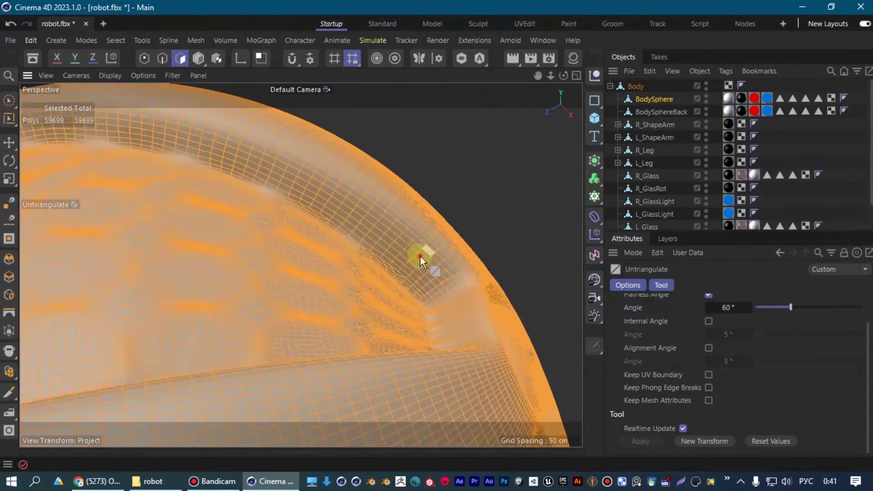
{"action": "scroll", "coordinate": [420, 257], "scroll_direction": "down", "scroll_amount": 3}
{"action": "mouse_move", "coordinate": [385, 207]}
{"action": "left_mouse_down", "text": "alt"}
{"action": "mouse_move", "coordinate": [346, 243]}
{"action": "mouse_move", "coordinate": [376, 249]}
{"action": "mouse_move", "coordinate": [298, 241]}
{"action": "mouse_move", "coordinate": [473, 263]}
{"action": "mouse_move", "coordinate": [239, 247]}
{"action": "mouse_move", "coordinate": [305, 234]}
{"action": "mouse_move", "coordinate": [265, 256]}
{"action": "mouse_move", "coordinate": [331, 232]}
{"action": "left_mouse_up", "text": "alt"}
{"action": "mouse_move", "coordinate": [237, 263]}
{"action": "left_mouse_down", "text": "alt"}
{"action": "mouse_move", "coordinate": [454, 162]}
{"action": "mouse_move", "coordinate": [249, 327]}
{"action": "left_mouse_up", "text": "alt"}
{"action": "mouse_move", "coordinate": [285, 300]}
{"action": "left_mouse_down", "text": "alt"}
{"action": "mouse_move", "coordinate": [228, 296]}
{"action": "mouse_move", "coordinate": [394, 241]}
{"action": "left_mouse_up", "text": "alt"}
{"action": "mouse_move", "coordinate": [419, 335]}
{"action": "left_mouse_down", "text": "alt"}
{"action": "mouse_move", "coordinate": [416, 242]}
{"action": "mouse_move", "coordinate": [392, 275]}
{"action": "left_mouse_up", "text": "alt"}
{"action": "mouse_move", "coordinate": [598, 158]}
{"action": "left_mouse_down"}
{"action": "mouse_move", "coordinate": [612, 238]}
{"action": "mouse_move", "coordinate": [658, 334]}
{"action": "left_mouse_up"}
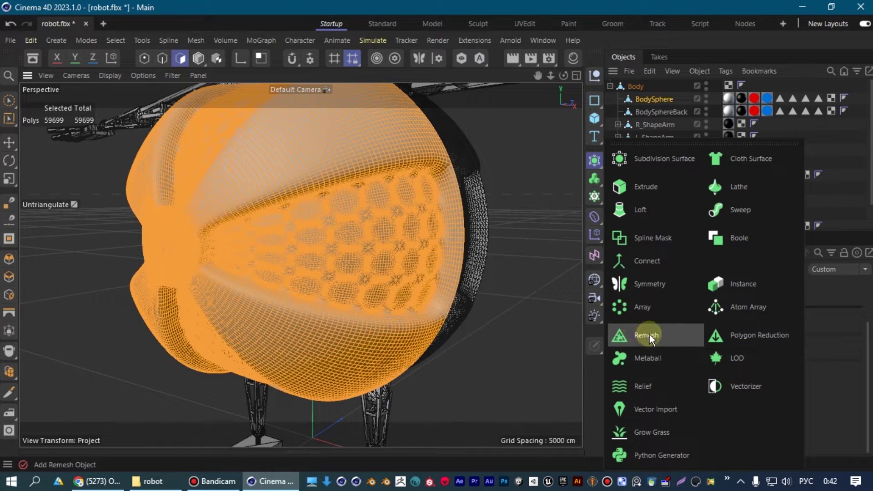
Wrap BodySphere in a Remesh at 25% density, Shading hard-edge detection and Symmetric X
{"action": "left_click_drag", "start_coordinate": [649, 334], "coordinate": [650, 334]}
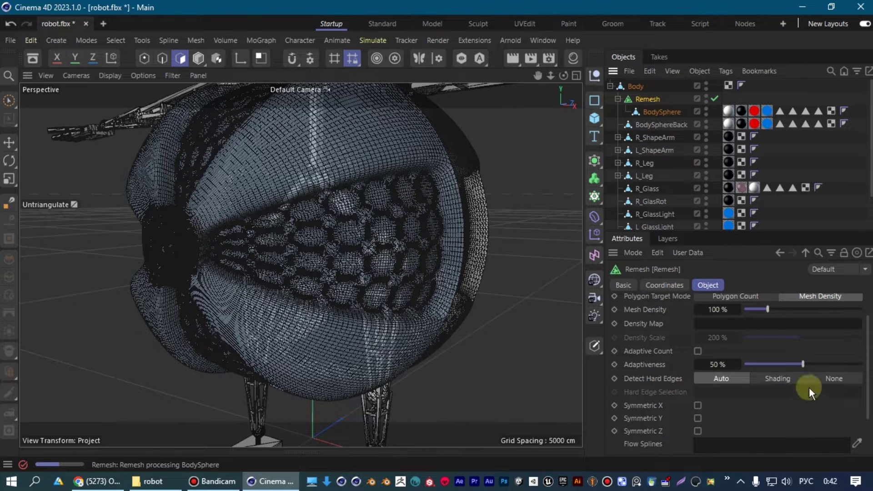
{"action": "double_click", "coordinate": [722, 309]}
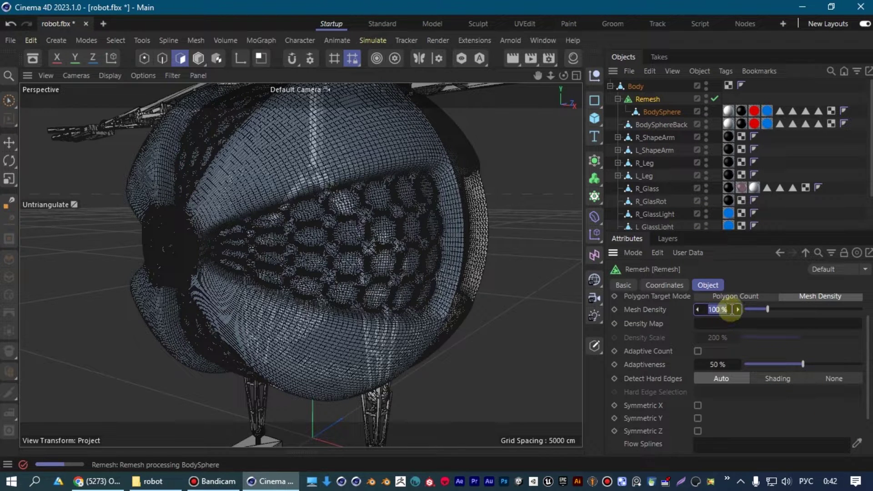
{"action": "type", "text": "5"}
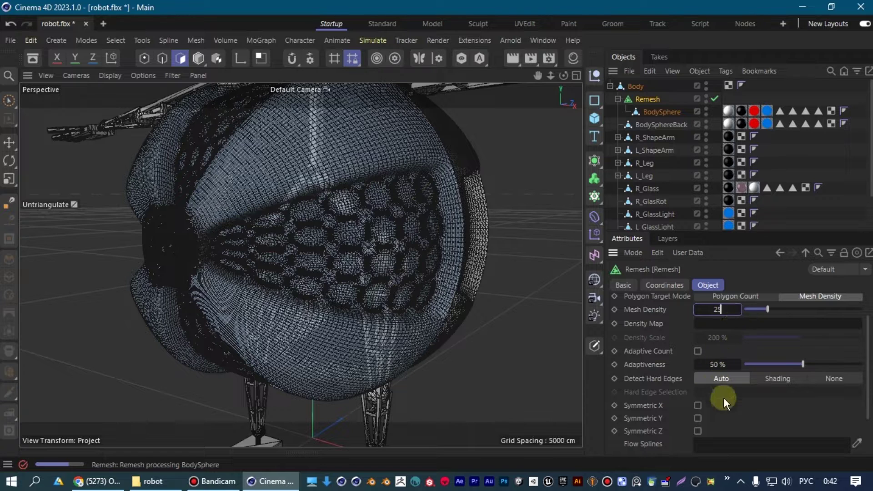
{"action": "left_click", "coordinate": [777, 378]}
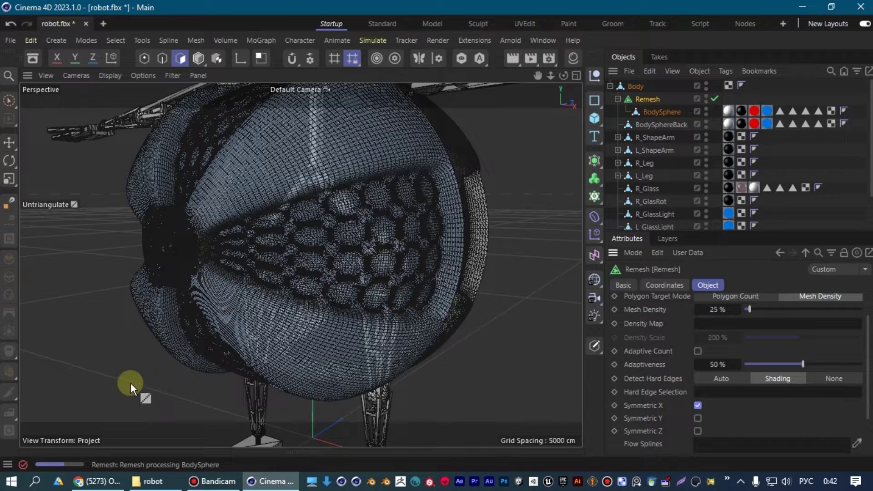
{"action": "mouse_move", "coordinate": [187, 374]}
{"action": "left_mouse_down", "text": "alt"}
{"action": "mouse_move", "coordinate": [290, 182]}
{"action": "mouse_move", "coordinate": [231, 206]}
{"action": "left_mouse_up", "text": "alt"}
Zoom in and out on the remeshed sphere to check its even quad grid
{"action": "scroll", "coordinate": [252, 233], "scroll_direction": "up", "scroll_amount": 2}
{"action": "scroll", "coordinate": [280, 248], "scroll_direction": "up", "scroll_amount": 3}
{"action": "scroll", "coordinate": [227, 234], "scroll_direction": "up", "scroll_amount": 2}
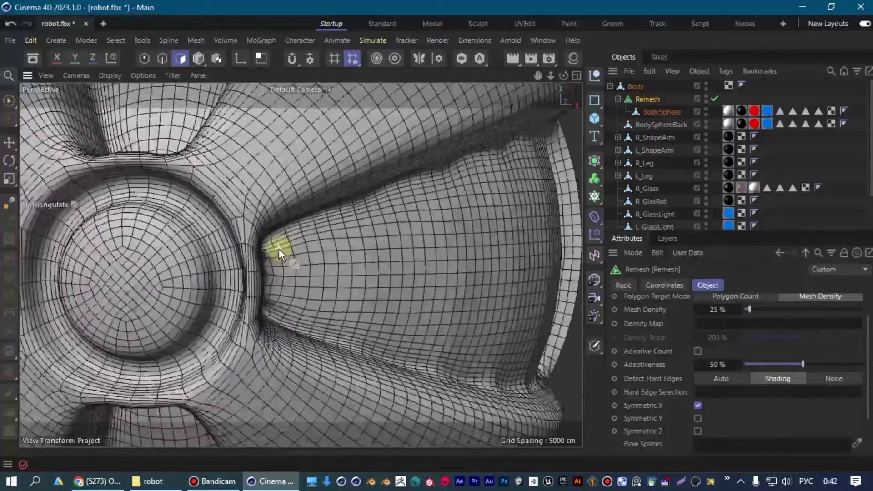
{"action": "scroll", "coordinate": [186, 235], "scroll_direction": "down", "scroll_amount": 1}
{"action": "scroll", "coordinate": [322, 242], "scroll_direction": "down", "scroll_amount": 3}
{"action": "scroll", "coordinate": [274, 244], "scroll_direction": "down", "scroll_amount": 2}
{"action": "scroll", "coordinate": [269, 247], "scroll_direction": "down", "scroll_amount": 2}
{"action": "scroll", "coordinate": [287, 249], "scroll_direction": "up", "scroll_amount": 2}
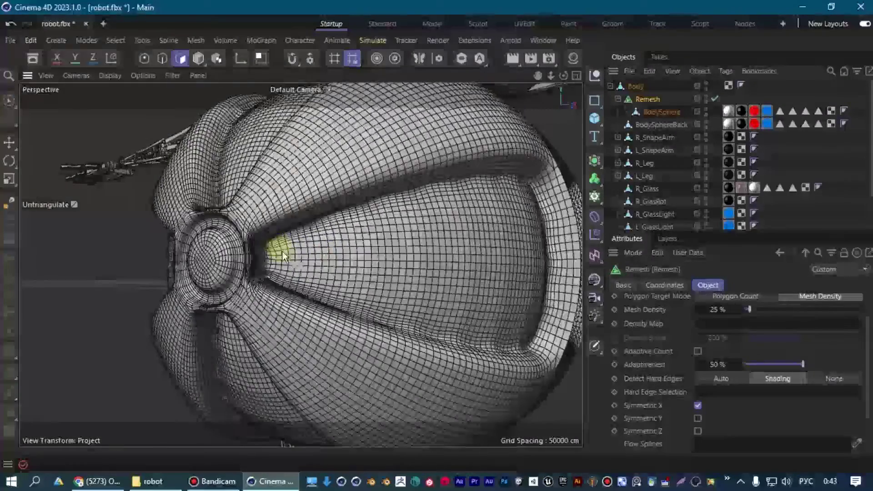
{"action": "scroll", "coordinate": [276, 250], "scroll_direction": "up", "scroll_amount": 2}
{"action": "scroll", "coordinate": [269, 254], "scroll_direction": "up", "scroll_amount": 2}
{"action": "scroll", "coordinate": [240, 232], "scroll_direction": "up", "scroll_amount": 2}
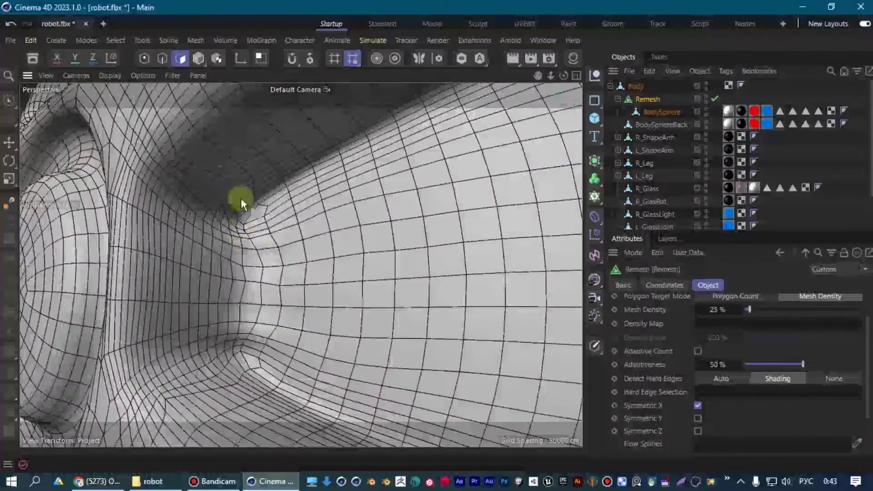
{"action": "scroll", "coordinate": [250, 328], "scroll_direction": "down", "scroll_amount": 5}
{"action": "scroll", "coordinate": [271, 291], "scroll_direction": "down", "scroll_amount": 5}
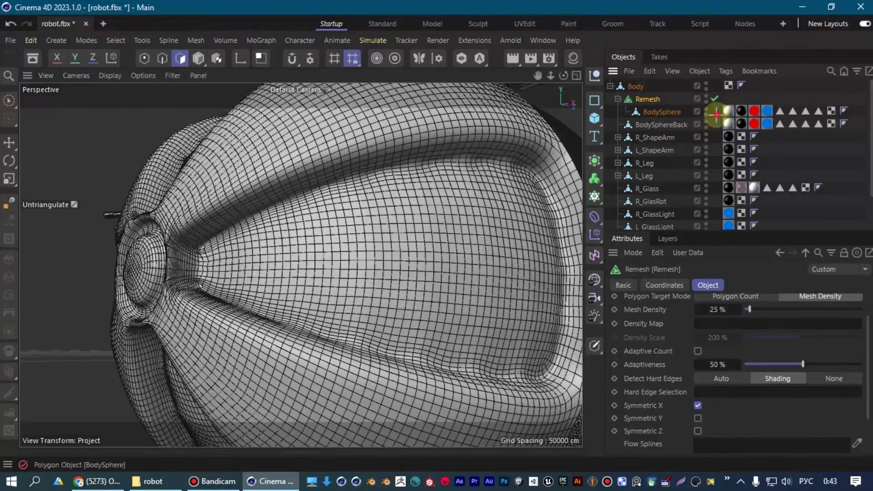
Connect Remesh and BodySphere into one 14,822-polygon BodySphere_remesh object, deleting the originals
{"action": "left_click_drag", "start_coordinate": [717, 117], "coordinate": [621, 86]}
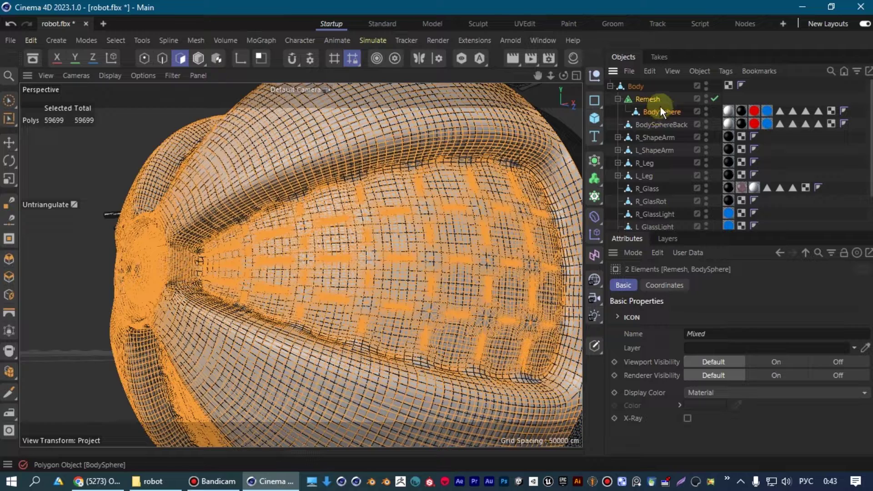
{"action": "right_click", "coordinate": [650, 100]}
{"action": "scroll", "coordinate": [703, 455], "scroll_direction": "down", "scroll_amount": 5}
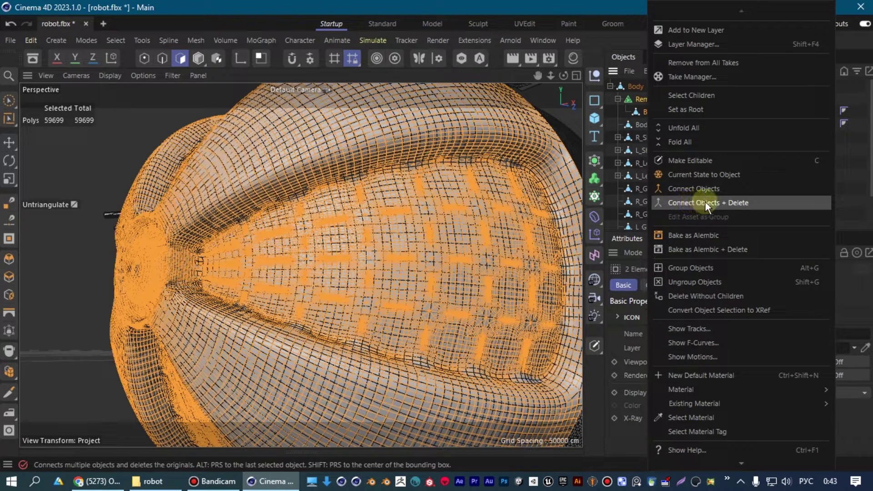
{"action": "left_click", "coordinate": [741, 202]}
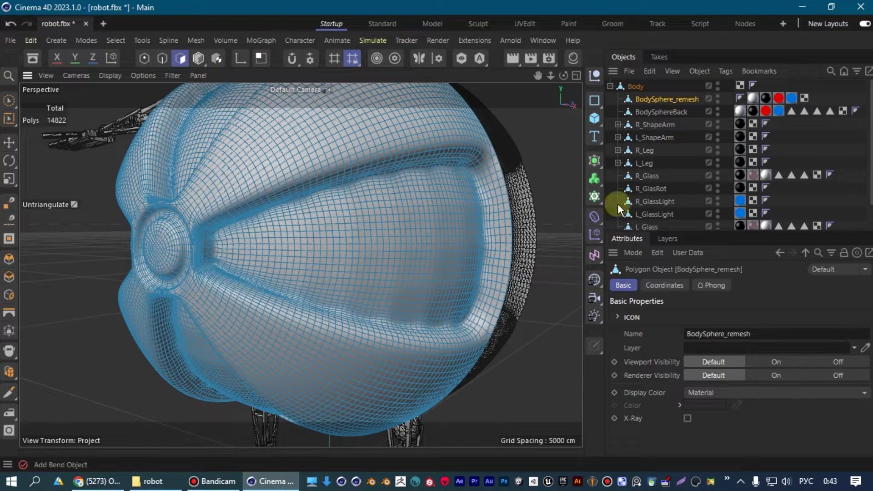
{"action": "left_click", "coordinate": [601, 224]}
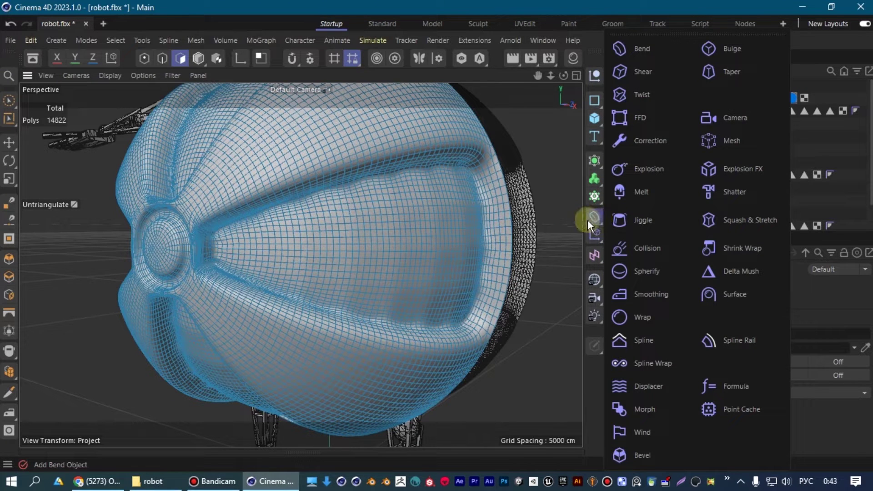
Add a Smoothing deformer to BodySphere_remesh and set its Iterations to 10
{"action": "left_click", "coordinate": [645, 296]}
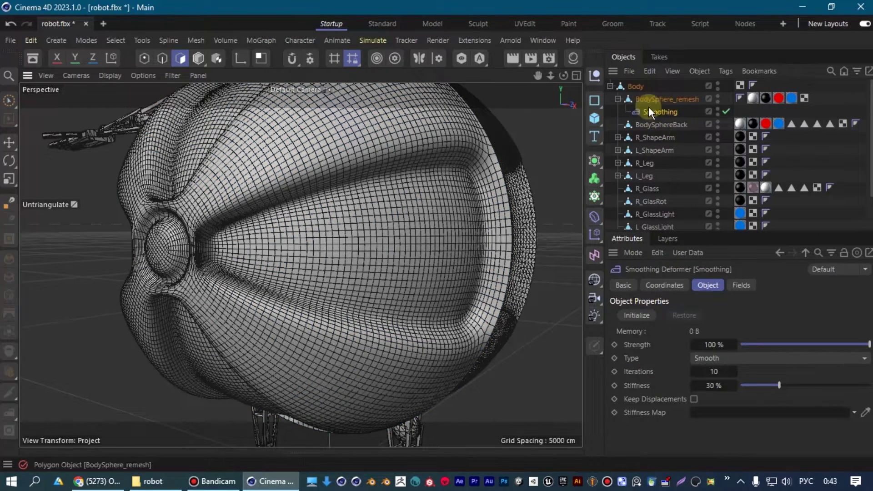
{"action": "scroll", "coordinate": [227, 250], "scroll_direction": "up", "scroll_amount": 3}
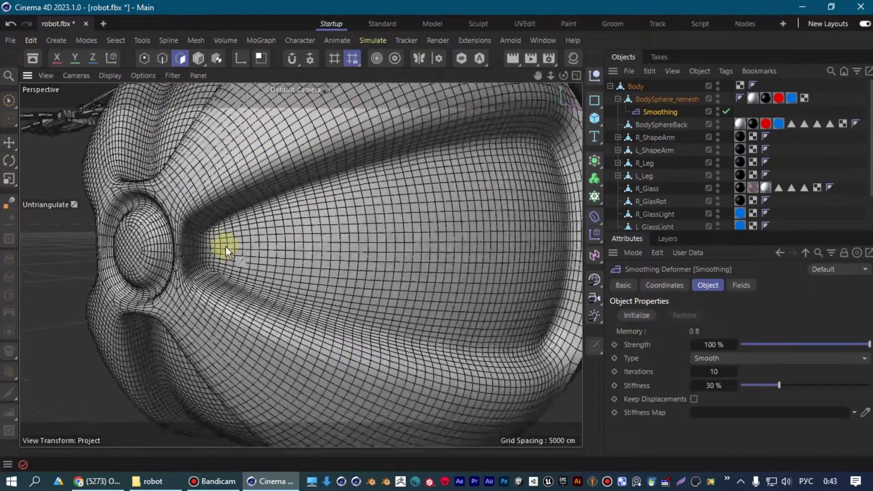
{"action": "scroll", "coordinate": [206, 255], "scroll_direction": "up", "scroll_amount": 3}
{"action": "mouse_move", "coordinate": [217, 219]}
{"action": "left_mouse_down", "text": "alt"}
{"action": "mouse_move", "coordinate": [249, 234]}
{"action": "mouse_move", "coordinate": [233, 184]}
{"action": "mouse_move", "coordinate": [209, 179]}
{"action": "mouse_move", "coordinate": [334, 172]}
{"action": "mouse_move", "coordinate": [415, 260]}
{"action": "mouse_move", "coordinate": [347, 312]}
{"action": "mouse_move", "coordinate": [259, 308]}
{"action": "mouse_move", "coordinate": [326, 205]}
{"action": "mouse_move", "coordinate": [266, 199]}
{"action": "mouse_move", "coordinate": [269, 249]}
{"action": "mouse_move", "coordinate": [389, 262]}
{"action": "mouse_move", "coordinate": [814, 417]}
{"action": "left_mouse_up", "text": "alt"}
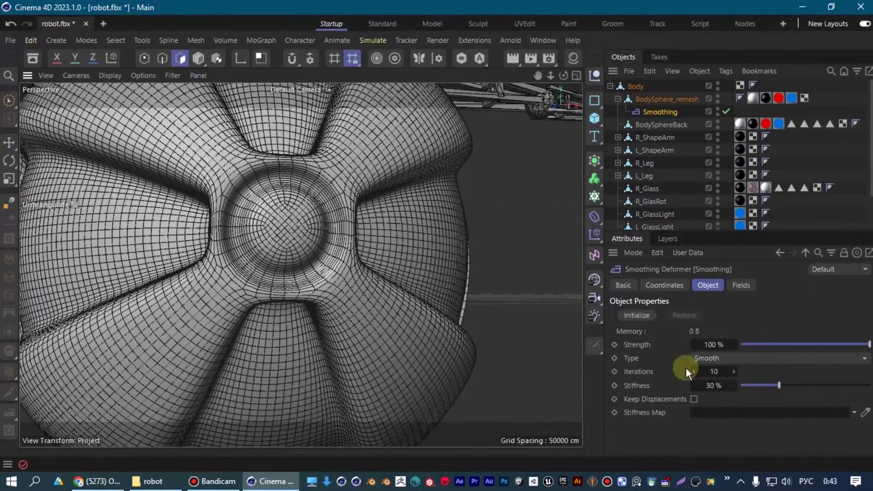
{"action": "scroll", "coordinate": [415, 267], "scroll_direction": "down", "scroll_amount": 3}
{"action": "mouse_move", "coordinate": [717, 372]}
{"action": "left_mouse_down"}
{"action": "mouse_move", "coordinate": [728, 372]}
{"action": "mouse_move", "coordinate": [708, 372]}
{"action": "left_mouse_up"}
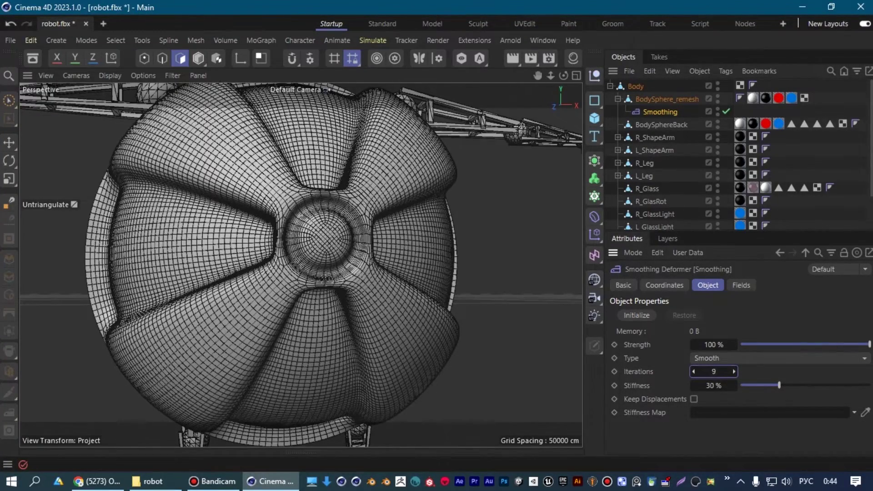
Orbit to the sphere's side and switch the viewport display to Gouraud Shading
{"action": "scroll", "coordinate": [275, 232], "scroll_direction": "down", "scroll_amount": 5}
{"action": "scroll", "coordinate": [283, 230], "scroll_direction": "up", "scroll_amount": 2}
{"action": "scroll", "coordinate": [280, 232], "scroll_direction": "up", "scroll_amount": 3}
{"action": "mouse_move", "coordinate": [280, 233]}
{"action": "left_mouse_down", "text": "alt"}
{"action": "mouse_move", "coordinate": [306, 238]}
{"action": "mouse_move", "coordinate": [283, 247]}
{"action": "mouse_move", "coordinate": [357, 209]}
{"action": "mouse_move", "coordinate": [425, 214]}
{"action": "mouse_move", "coordinate": [373, 200]}
{"action": "mouse_move", "coordinate": [402, 208]}
{"action": "mouse_move", "coordinate": [372, 191]}
{"action": "mouse_move", "coordinate": [285, 201]}
{"action": "mouse_move", "coordinate": [356, 217]}
{"action": "mouse_move", "coordinate": [215, 161]}
{"action": "mouse_move", "coordinate": [200, 187]}
{"action": "mouse_move", "coordinate": [349, 185]}
{"action": "mouse_move", "coordinate": [334, 173]}
{"action": "mouse_move", "coordinate": [309, 214]}
{"action": "mouse_move", "coordinate": [138, 186]}
{"action": "mouse_move", "coordinate": [277, 181]}
{"action": "mouse_move", "coordinate": [472, 210]}
{"action": "mouse_move", "coordinate": [244, 224]}
{"action": "left_mouse_up", "text": "alt"}
{"action": "key", "text": "n"}
{"action": "left_click", "coordinate": [414, 222]}
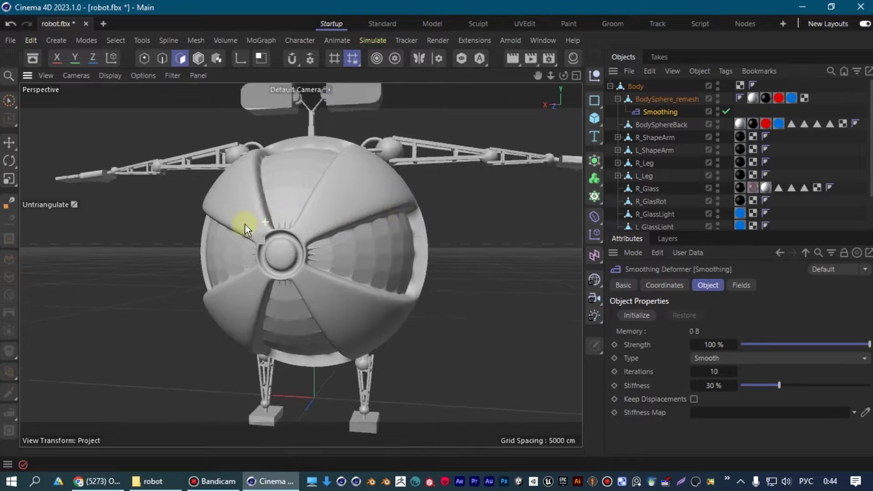
Switch the viewport display to Gouraud Shading (Lines) and view the robot from below
{"action": "right_click_drag", "start_coordinate": [245, 225], "coordinate": [294, 258], "text": "alt"}
{"action": "key", "text": "n"}
{"action": "key", "text": "b"}
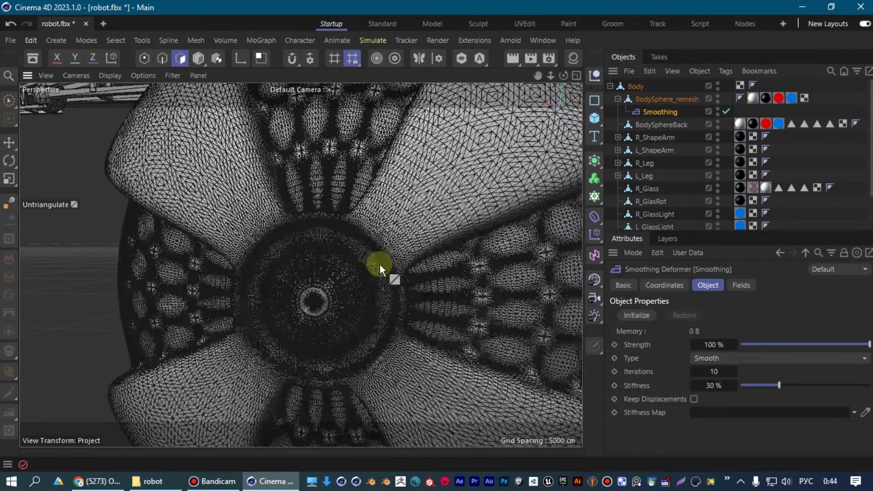
{"action": "mouse_move", "coordinate": [496, 185]}
{"action": "left_mouse_down", "text": "alt"}
{"action": "mouse_move", "coordinate": [138, 260]}
{"action": "mouse_move", "coordinate": [329, 215]}
{"action": "mouse_move", "coordinate": [259, 298]}
{"action": "mouse_move", "coordinate": [410, 203]}
{"action": "left_mouse_up", "text": "alt"}
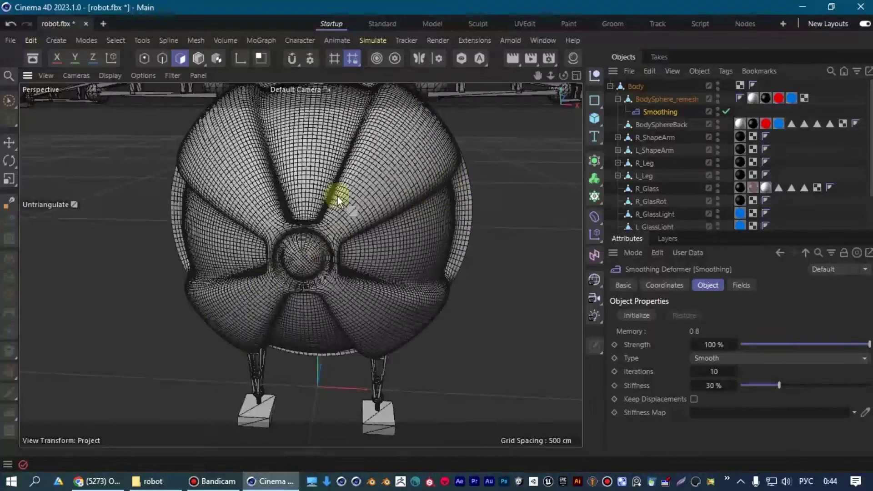
{"action": "scroll", "coordinate": [318, 205], "scroll_direction": "up", "scroll_amount": 2}
{"action": "scroll", "coordinate": [338, 224], "scroll_direction": "up", "scroll_amount": 4}
{"action": "scroll", "coordinate": [337, 225], "scroll_direction": "down", "scroll_amount": 3}
{"action": "scroll", "coordinate": [374, 311], "scroll_direction": "down", "scroll_amount": 2}
Inspect the smoothed body and right arm from several angles, then select the front body half
{"action": "mouse_move", "coordinate": [358, 266]}
{"action": "left_mouse_down", "text": "alt"}
{"action": "mouse_move", "coordinate": [419, 253]}
{"action": "mouse_move", "coordinate": [398, 244]}
{"action": "mouse_move", "coordinate": [367, 170]}
{"action": "mouse_move", "coordinate": [348, 208]}
{"action": "left_mouse_up", "text": "alt"}
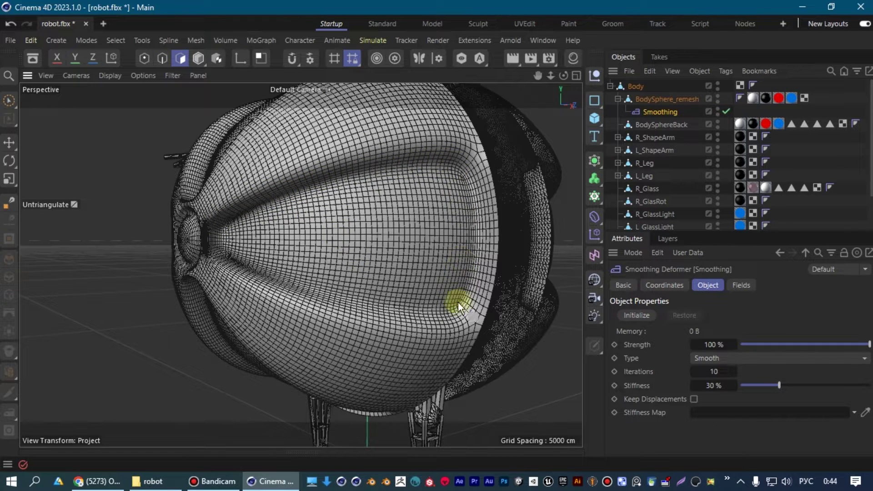
{"action": "mouse_move", "coordinate": [317, 193]}
{"action": "left_mouse_down", "text": "alt"}
{"action": "mouse_move", "coordinate": [453, 110]}
{"action": "mouse_move", "coordinate": [326, 192]}
{"action": "mouse_move", "coordinate": [367, 201]}
{"action": "mouse_move", "coordinate": [254, 164]}
{"action": "mouse_move", "coordinate": [278, 146]}
{"action": "mouse_move", "coordinate": [306, 174]}
{"action": "mouse_move", "coordinate": [292, 188]}
{"action": "mouse_move", "coordinate": [329, 206]}
{"action": "mouse_move", "coordinate": [315, 196]}
{"action": "mouse_move", "coordinate": [304, 206]}
{"action": "mouse_move", "coordinate": [333, 201]}
{"action": "mouse_move", "coordinate": [416, 277]}
{"action": "mouse_move", "coordinate": [289, 215]}
{"action": "mouse_move", "coordinate": [311, 187]}
{"action": "mouse_move", "coordinate": [296, 185]}
{"action": "mouse_move", "coordinate": [353, 187]}
{"action": "left_mouse_up", "text": "alt"}
{"action": "mouse_move", "coordinate": [227, 203]}
{"action": "left_mouse_down", "text": "alt"}
{"action": "mouse_move", "coordinate": [313, 216]}
{"action": "mouse_move", "coordinate": [316, 190]}
{"action": "mouse_move", "coordinate": [392, 195]}
{"action": "mouse_move", "coordinate": [221, 183]}
{"action": "mouse_move", "coordinate": [251, 223]}
{"action": "left_mouse_up", "text": "alt"}
{"action": "mouse_move", "coordinate": [257, 258]}
{"action": "left_mouse_down", "text": "alt"}
{"action": "mouse_move", "coordinate": [257, 229]}
{"action": "mouse_move", "coordinate": [200, 200]}
{"action": "left_mouse_up", "text": "alt"}
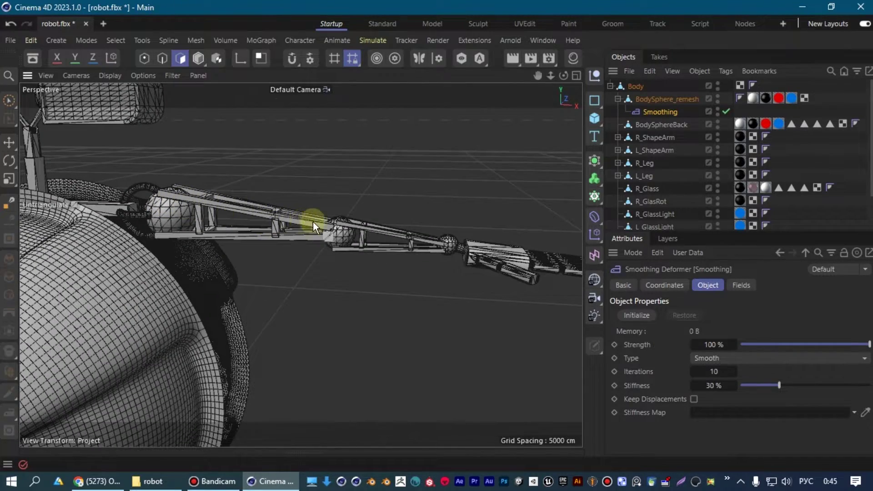
{"action": "mouse_move", "coordinate": [374, 233]}
{"action": "left_mouse_down", "text": "alt"}
{"action": "mouse_move", "coordinate": [340, 217]}
{"action": "mouse_move", "coordinate": [366, 205]}
{"action": "mouse_move", "coordinate": [377, 184]}
{"action": "mouse_move", "coordinate": [339, 235]}
{"action": "left_mouse_up", "text": "alt"}
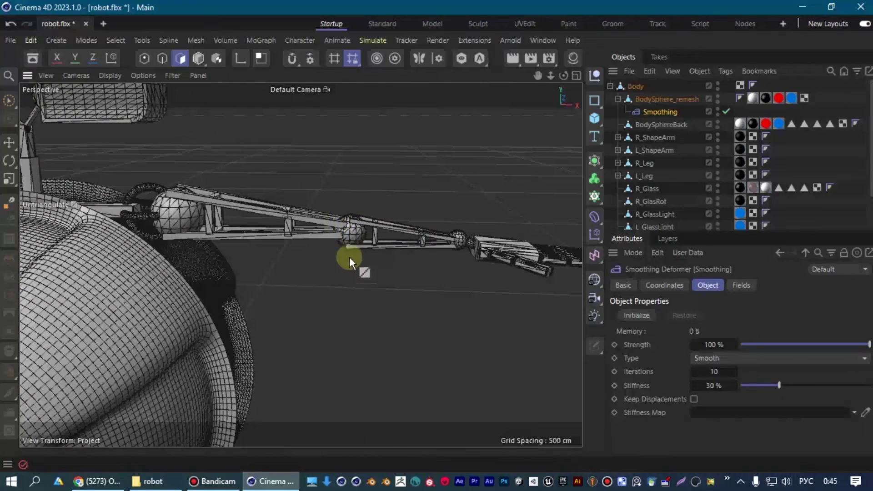
{"action": "mouse_move", "coordinate": [349, 235]}
{"action": "left_mouse_down", "text": "alt"}
{"action": "mouse_move", "coordinate": [269, 193]}
{"action": "mouse_move", "coordinate": [216, 190]}
{"action": "mouse_move", "coordinate": [151, 213]}
{"action": "mouse_move", "coordinate": [299, 230]}
{"action": "mouse_move", "coordinate": [149, 238]}
{"action": "mouse_move", "coordinate": [135, 210]}
{"action": "mouse_move", "coordinate": [268, 290]}
{"action": "left_mouse_up", "text": "alt"}
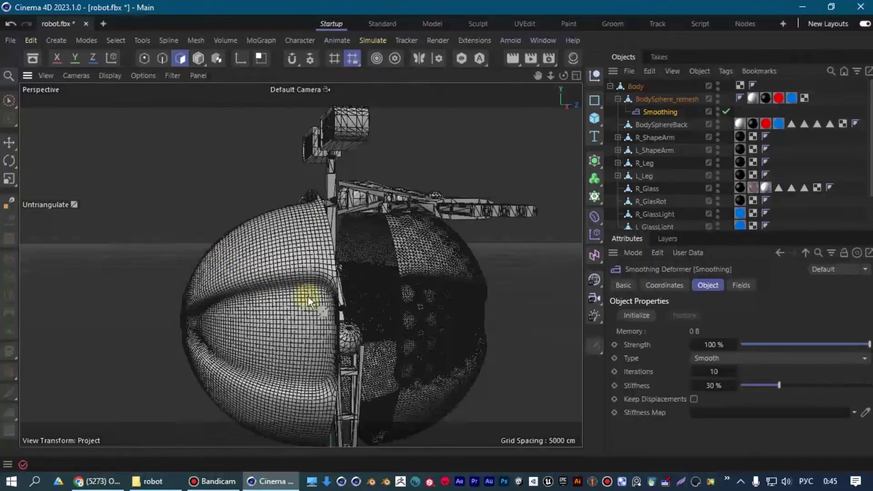
{"action": "left_click", "coordinate": [199, 58]}
Set Viewport Visibility Off for both BodySphere_remesh and BodySphereBack
{"action": "left_click", "coordinate": [277, 266]}
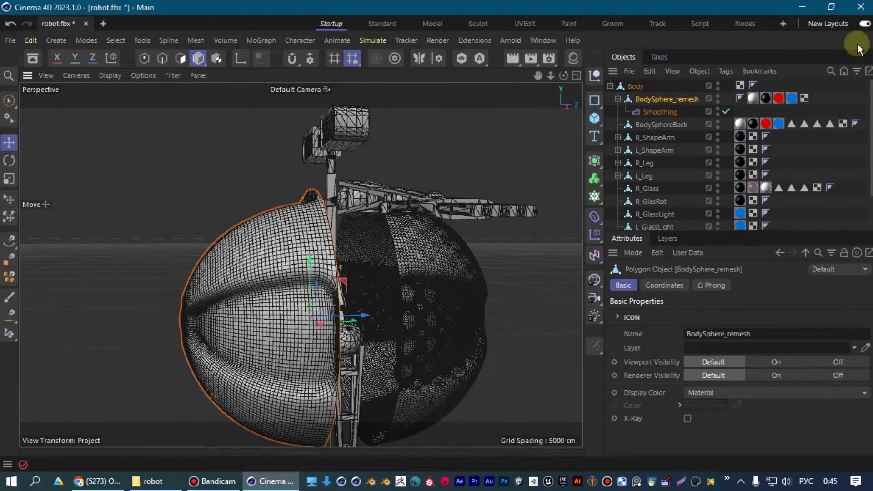
{"action": "left_click", "coordinate": [717, 96]}
{"action": "mouse_move", "coordinate": [509, 199]}
{"action": "left_mouse_down", "text": "alt"}
{"action": "mouse_move", "coordinate": [381, 165]}
{"action": "mouse_move", "coordinate": [342, 222]}
{"action": "left_mouse_up", "text": "alt"}
{"action": "left_click", "coordinate": [343, 222]}
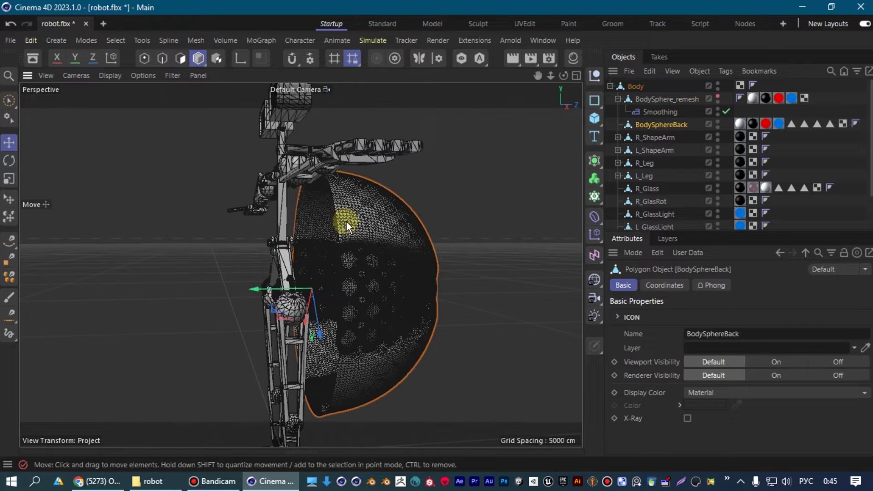
{"action": "double_click", "coordinate": [717, 121]}
{"action": "mouse_move", "coordinate": [283, 234]}
{"action": "left_mouse_down", "text": "alt"}
{"action": "mouse_move", "coordinate": [379, 242]}
{"action": "mouse_move", "coordinate": [445, 202]}
{"action": "mouse_move", "coordinate": [272, 169]}
{"action": "mouse_move", "coordinate": [267, 192]}
{"action": "mouse_move", "coordinate": [376, 244]}
{"action": "left_mouse_up", "text": "alt"}
Maximise the Front view, zoom in on the arm and clear the selection
{"action": "middle_click", "coordinate": [373, 249]}
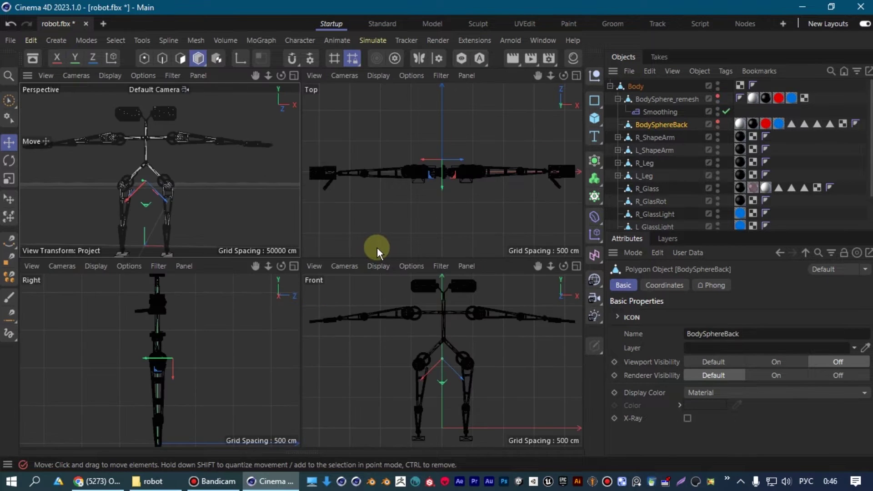
{"action": "left_click", "coordinate": [576, 267]}
{"action": "middle_click_drag", "start_coordinate": [467, 152], "coordinate": [302, 195], "text": "alt"}
{"action": "scroll", "coordinate": [301, 195], "scroll_direction": "up", "scroll_amount": 2}
{"action": "scroll", "coordinate": [304, 194], "scroll_direction": "up", "scroll_amount": 2}
{"action": "scroll", "coordinate": [295, 203], "scroll_direction": "up", "scroll_amount": 2}
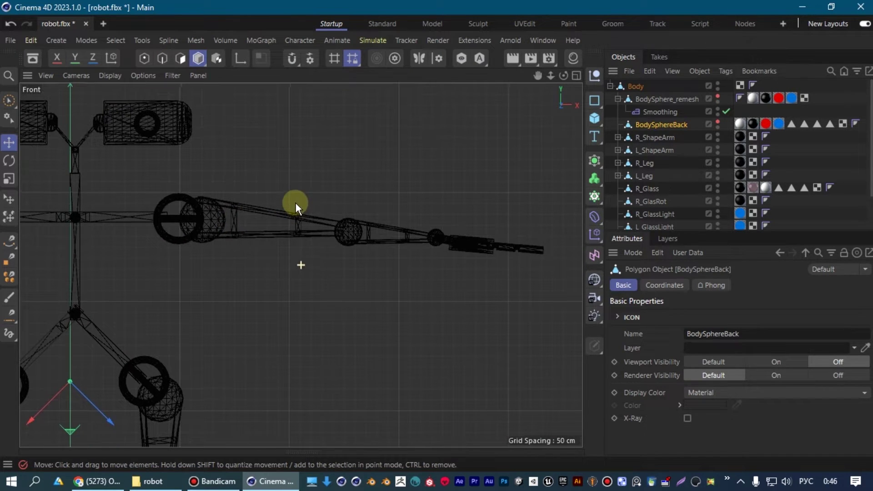
{"action": "left_click", "coordinate": [295, 203]}
{"action": "left_click", "coordinate": [302, 39]}
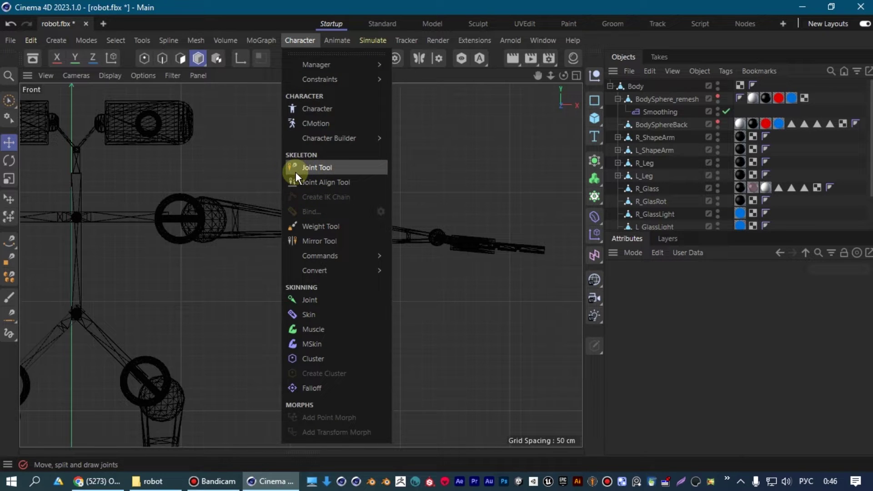
With the Joint Tool, place joints at the shoulder, elbow and wrist in the Front view
{"action": "left_click", "coordinate": [318, 167]}
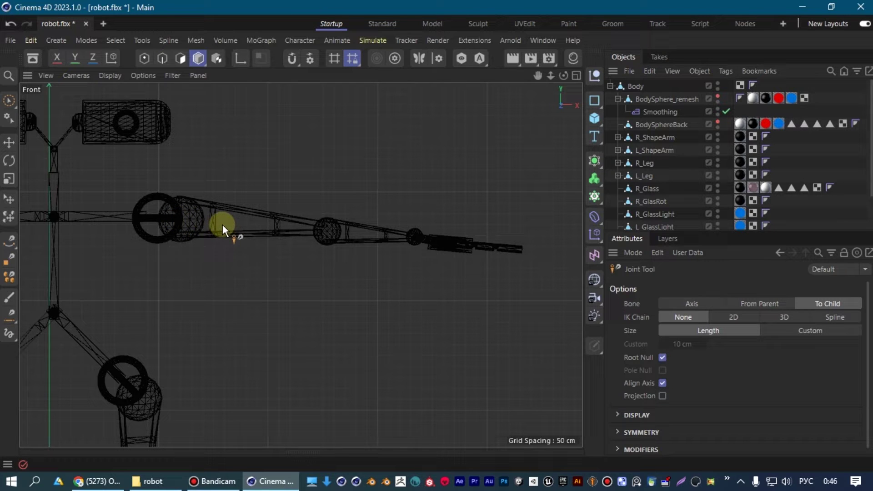
{"action": "left_click", "coordinate": [185, 216], "text": "ctrl"}
{"action": "left_click", "coordinate": [329, 229], "text": "ctrl"}
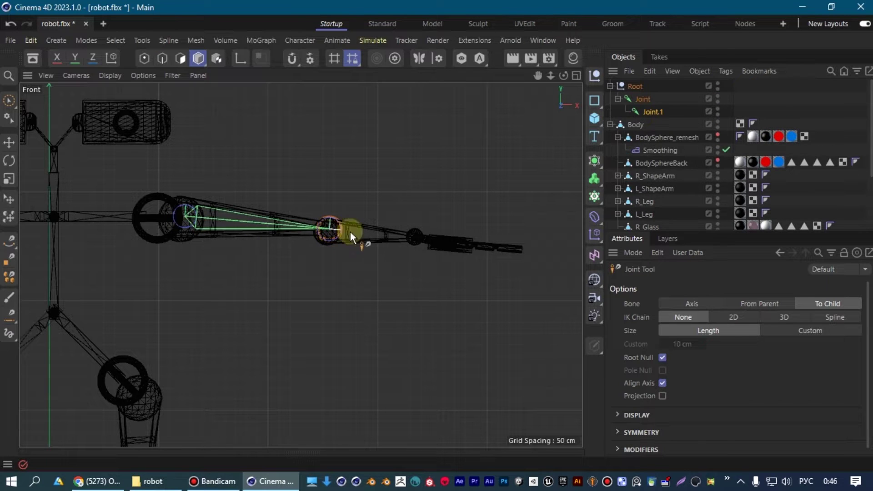
{"action": "left_click", "coordinate": [415, 236], "text": "ctrl"}
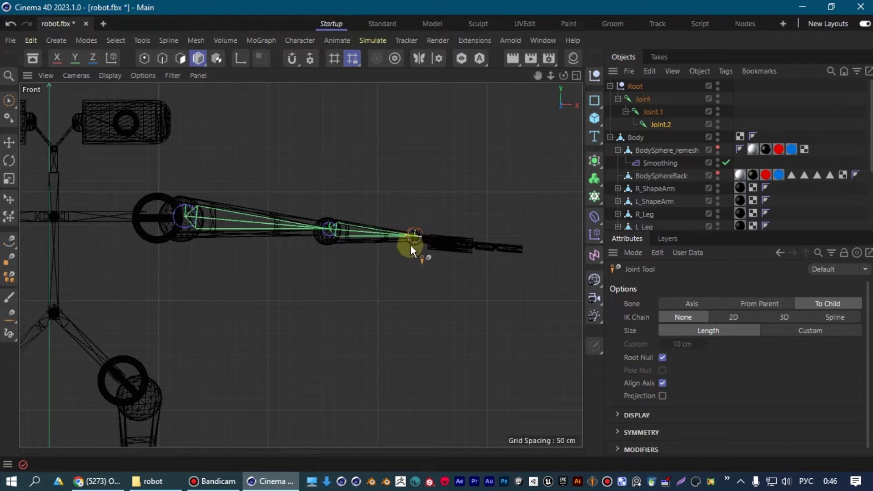
In the maximised Top view, add joints in the hand, finger base, mid-finger and fingertip
{"action": "middle_click", "coordinate": [421, 226]}
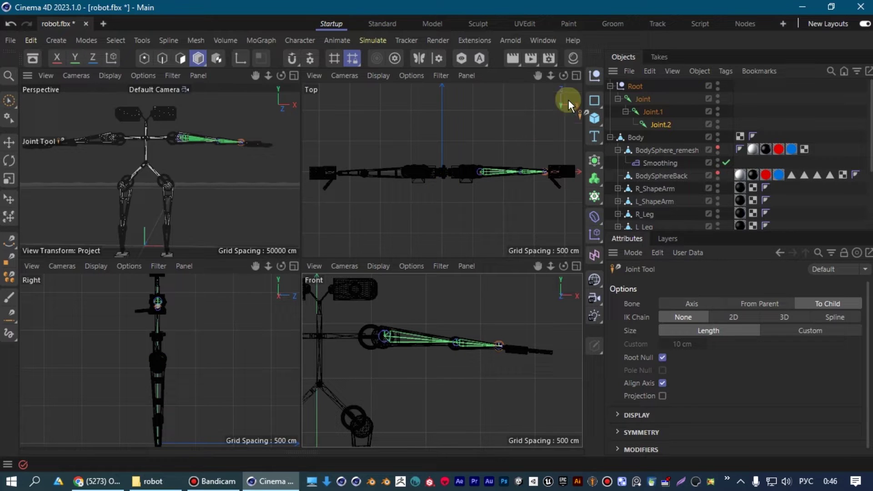
{"action": "left_click", "coordinate": [577, 74]}
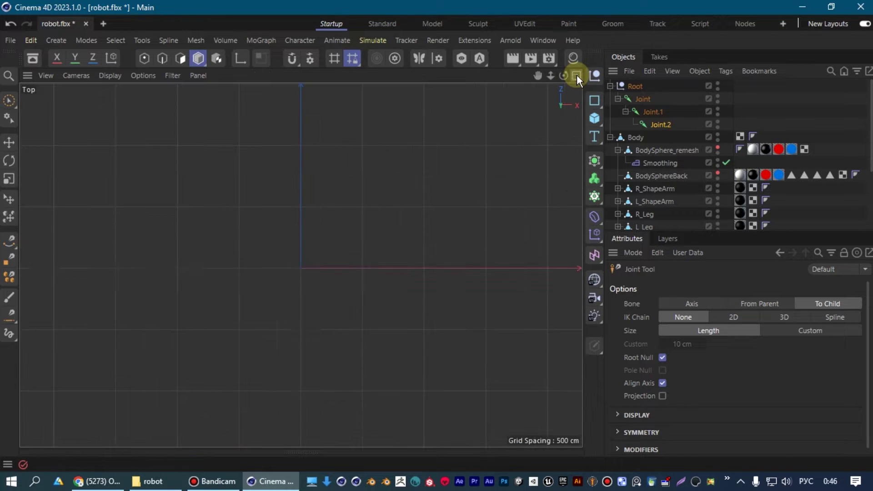
{"action": "scroll", "coordinate": [554, 240], "scroll_direction": "up", "scroll_amount": 3}
{"action": "scroll", "coordinate": [330, 244], "scroll_direction": "up", "scroll_amount": 5}
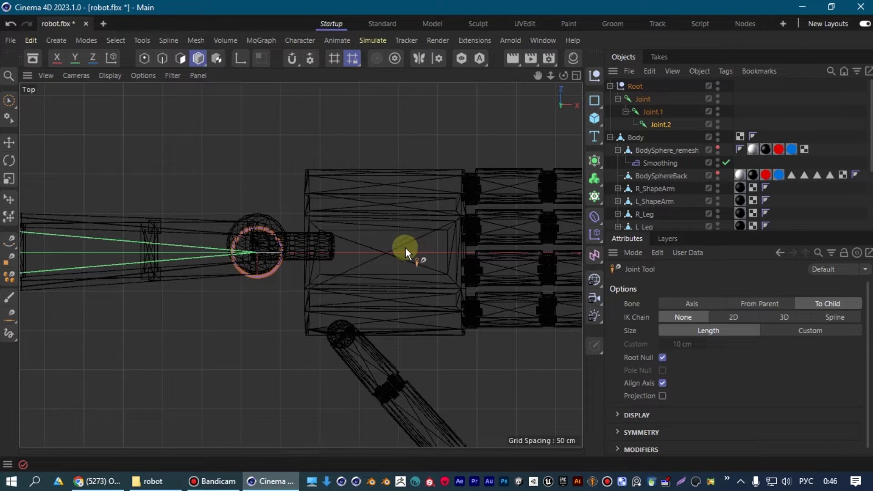
{"action": "left_click", "coordinate": [400, 250], "text": "ctrl"}
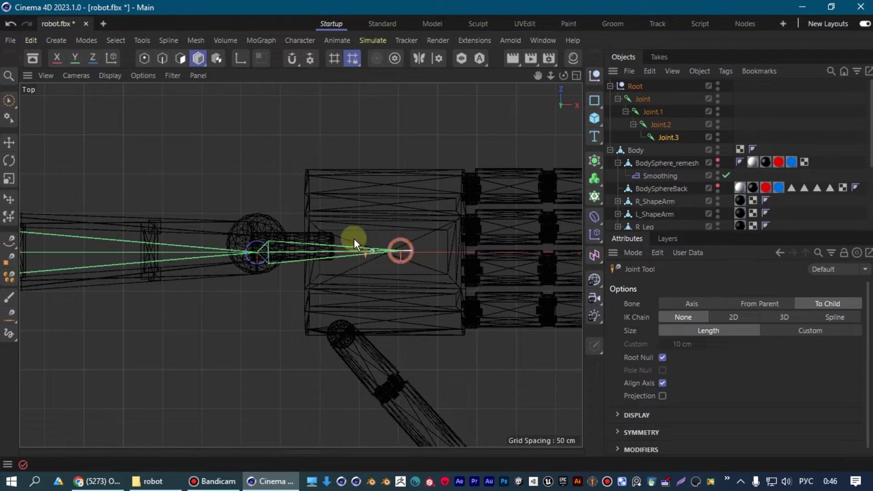
{"action": "left_click", "coordinate": [469, 187], "text": "ctrl"}
{"action": "middle_click_drag", "start_coordinate": [474, 202], "coordinate": [306, 202], "text": "alt"}
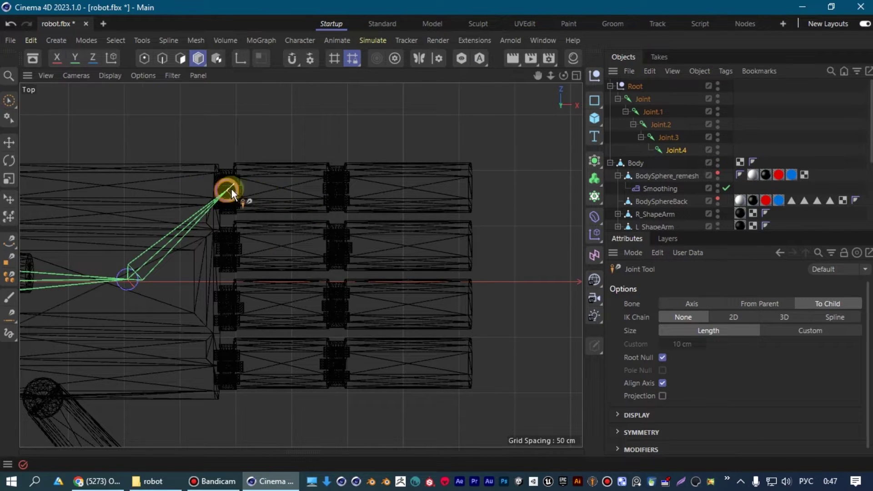
{"action": "left_click", "coordinate": [337, 187], "text": "ctrl"}
{"action": "left_click", "coordinate": [468, 187], "text": "ctrl"}
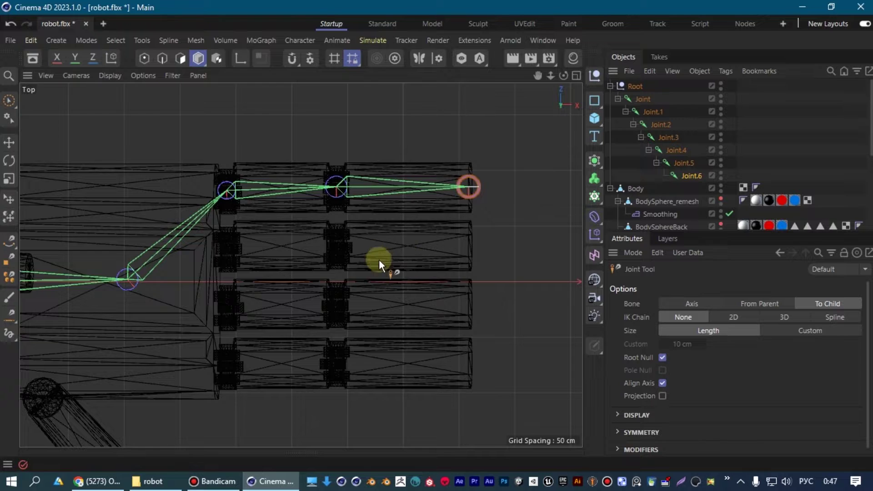
Back in perspective, enlarge the Object Manager and orbit to check the arm's joint chain
{"action": "scroll", "coordinate": [337, 271], "scroll_direction": "down", "scroll_amount": 3}
{"action": "middle_click_drag", "start_coordinate": [338, 271], "coordinate": [409, 216], "text": "alt"}
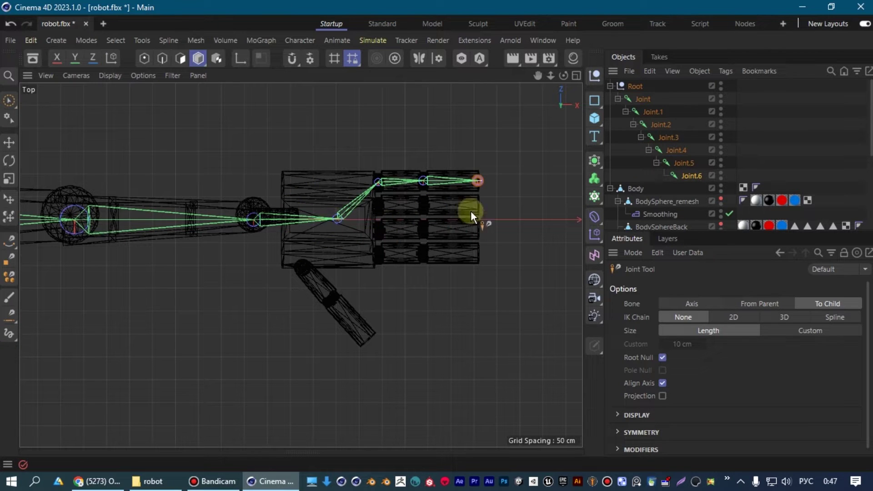
{"action": "scroll", "coordinate": [265, 190], "scroll_direction": "up", "scroll_amount": 3}
{"action": "scroll", "coordinate": [317, 198], "scroll_direction": "down", "scroll_amount": 4}
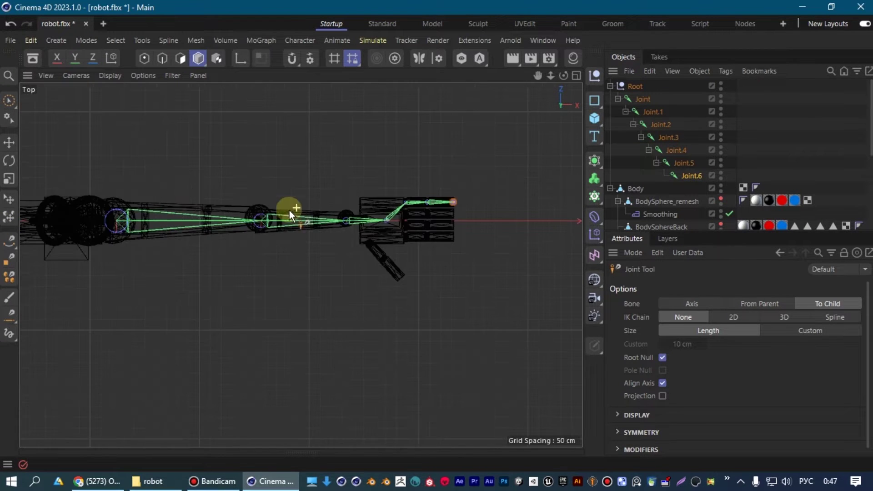
{"action": "key", "text": "F1"}
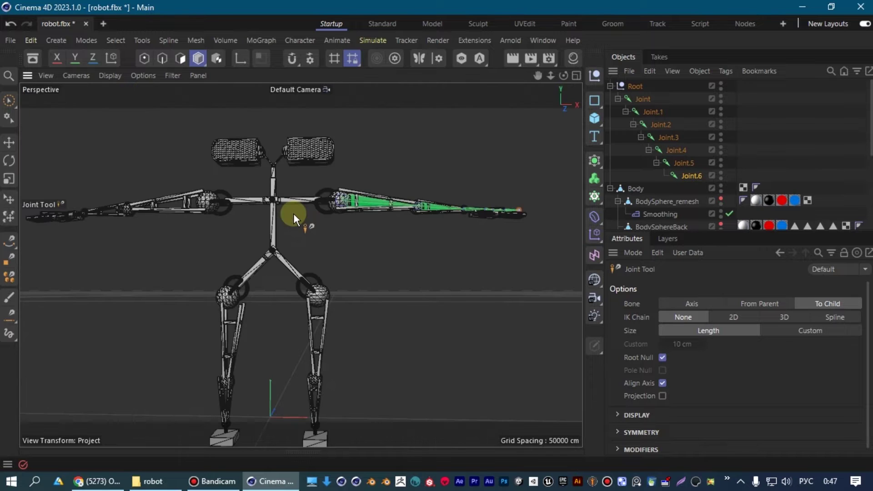
{"action": "scroll", "coordinate": [281, 190], "scroll_direction": "up", "scroll_amount": 5}
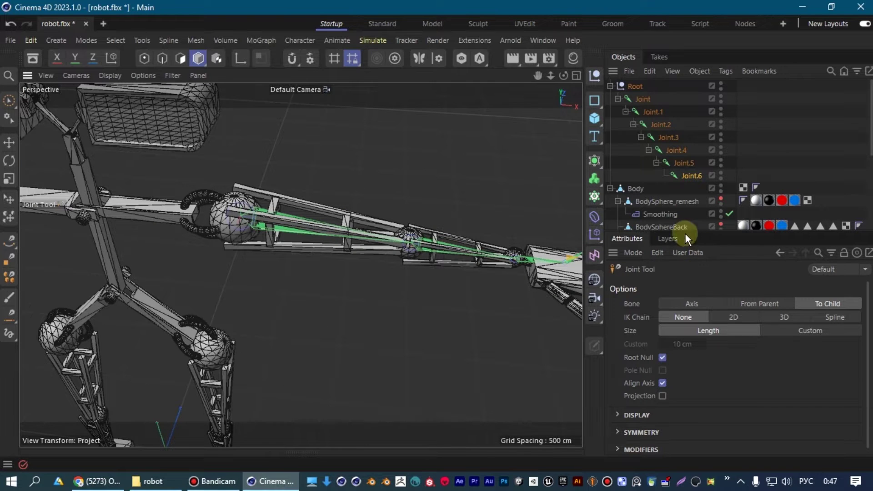
{"action": "left_click_drag", "start_coordinate": [686, 233], "coordinate": [686, 387]}
{"action": "mouse_move", "coordinate": [310, 200]}
{"action": "left_mouse_down", "text": "alt"}
{"action": "mouse_move", "coordinate": [397, 202]}
{"action": "mouse_move", "coordinate": [331, 191]}
{"action": "mouse_move", "coordinate": [280, 162]}
{"action": "mouse_move", "coordinate": [203, 233]}
{"action": "mouse_move", "coordinate": [196, 223]}
{"action": "mouse_move", "coordinate": [236, 204]}
{"action": "mouse_move", "coordinate": [210, 223]}
{"action": "mouse_move", "coordinate": [159, 113]}
{"action": "left_mouse_up", "text": "alt"}
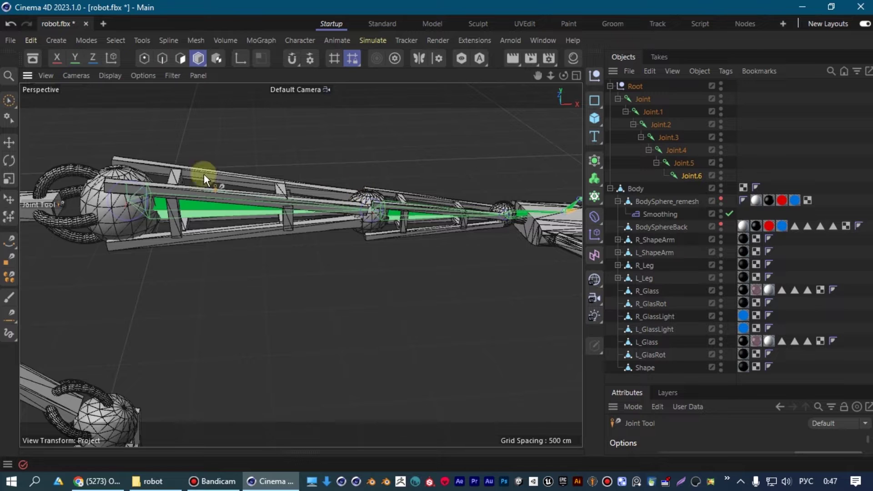
{"action": "left_click_drag", "start_coordinate": [260, 174], "coordinate": [292, 213], "text": "alt"}
{"action": "mouse_move", "coordinate": [340, 320]}
{"action": "left_mouse_down", "text": "alt"}
{"action": "mouse_move", "coordinate": [320, 273]}
{"action": "mouse_move", "coordinate": [315, 211]}
{"action": "mouse_move", "coordinate": [149, 176]}
{"action": "left_mouse_up", "text": "alt"}
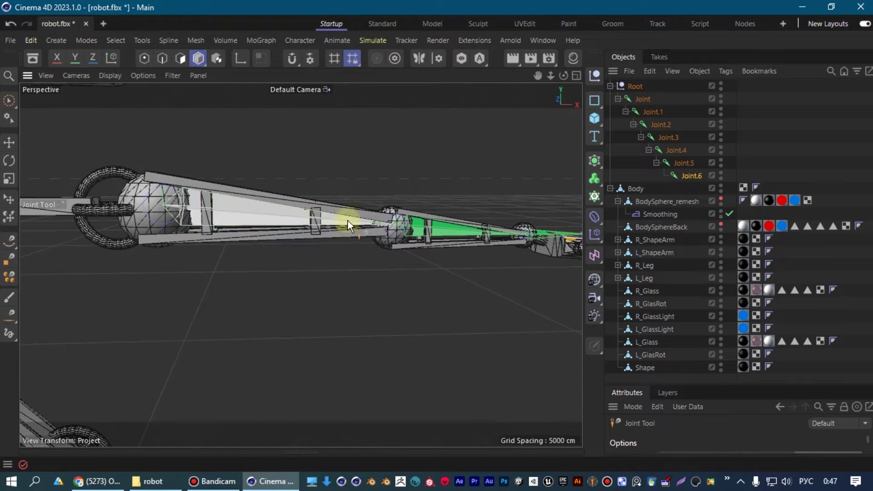
{"action": "left_click_drag", "start_coordinate": [449, 263], "coordinate": [225, 225], "text": "alt"}
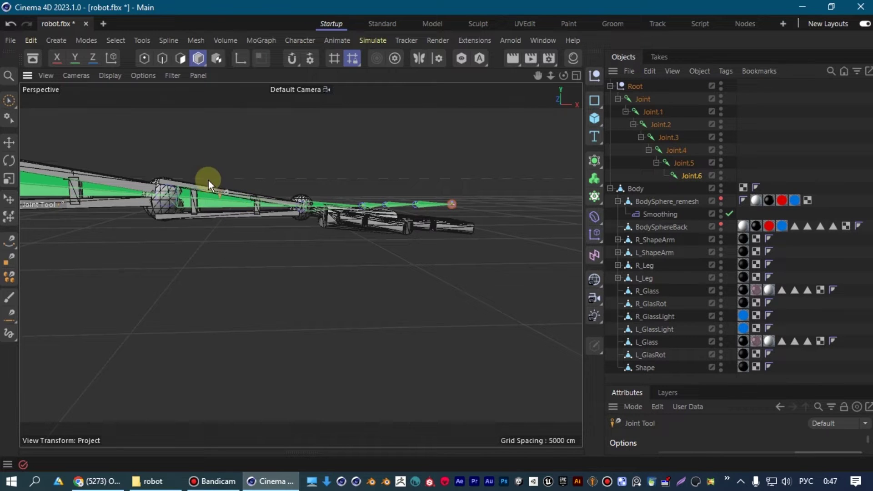
Zoom in on the hand, select finger joint Joint.5, and bring up the Snap pop-up
{"action": "scroll", "coordinate": [356, 218], "scroll_direction": "up", "scroll_amount": 3}
{"action": "scroll", "coordinate": [361, 211], "scroll_direction": "up", "scroll_amount": 3}
{"action": "scroll", "coordinate": [384, 203], "scroll_direction": "up", "scroll_amount": 3}
{"action": "scroll", "coordinate": [399, 236], "scroll_direction": "up", "scroll_amount": 3}
{"action": "mouse_move", "coordinate": [356, 217]}
{"action": "left_mouse_down", "text": "alt"}
{"action": "mouse_move", "coordinate": [468, 156]}
{"action": "mouse_move", "coordinate": [258, 175]}
{"action": "mouse_move", "coordinate": [272, 189]}
{"action": "mouse_move", "coordinate": [255, 180]}
{"action": "mouse_move", "coordinate": [257, 200]}
{"action": "left_mouse_up", "text": "alt"}
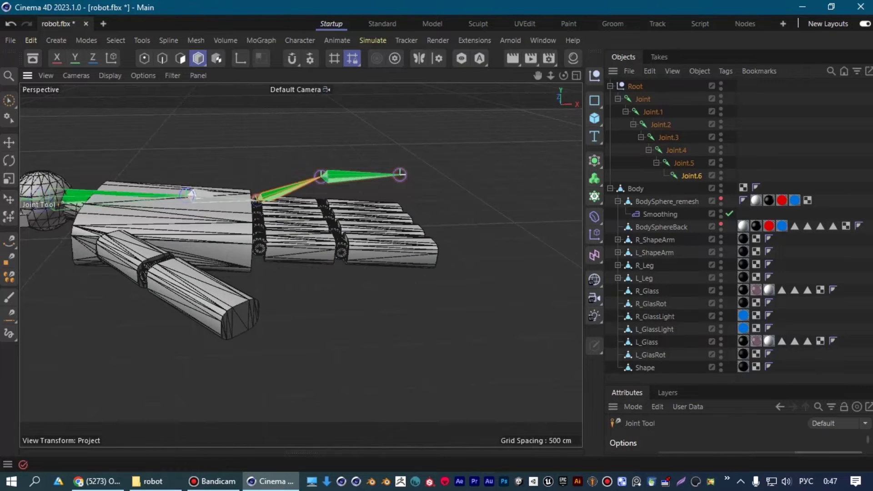
{"action": "left_click", "coordinate": [320, 172]}
{"action": "left_click_drag", "start_coordinate": [308, 164], "coordinate": [370, 161], "text": "alt"}
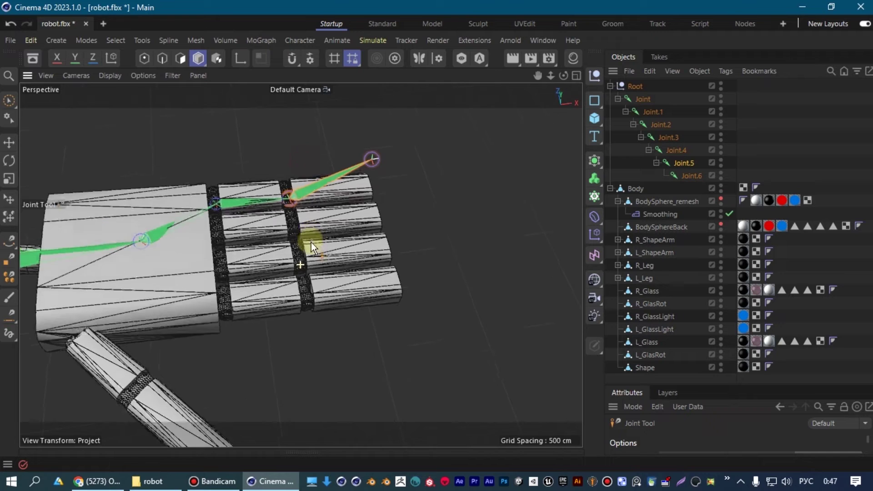
{"action": "mouse_move", "coordinate": [370, 161]}
{"action": "left_mouse_down", "text": "alt"}
{"action": "mouse_move", "coordinate": [293, 54]}
{"action": "mouse_move", "coordinate": [336, 83]}
{"action": "left_mouse_up", "text": "alt"}
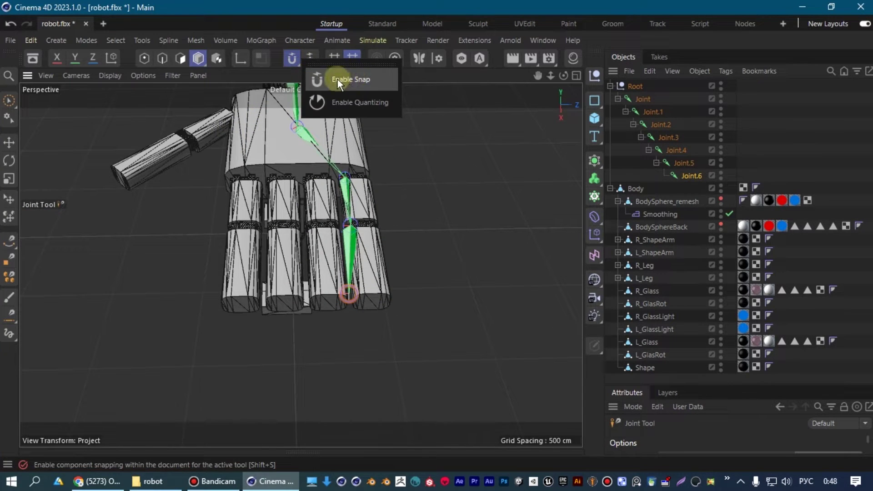
Enable Edge snapping in the Snap settings and snap the finger joint onto a Handli point
{"action": "left_click", "coordinate": [311, 57]}
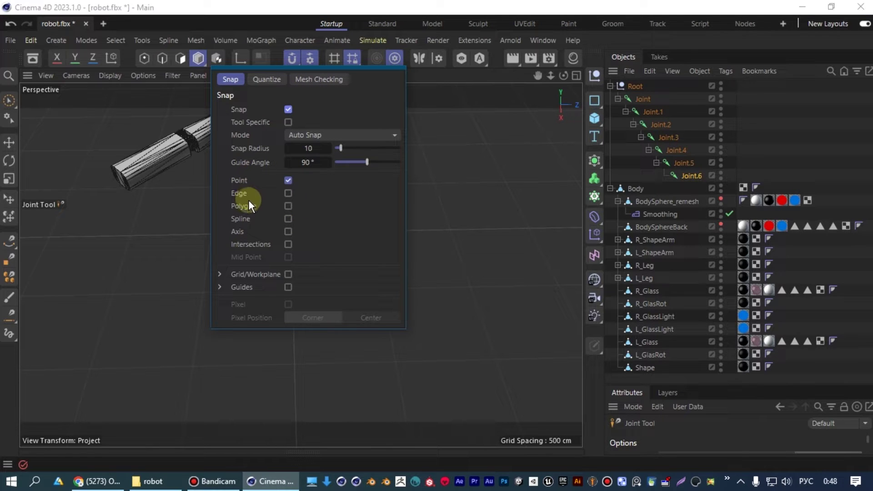
{"action": "left_click", "coordinate": [288, 193]}
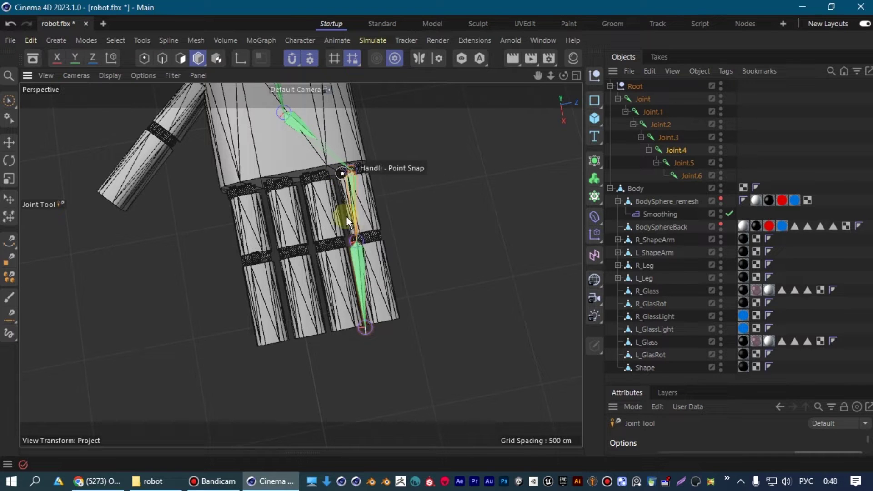
{"action": "left_click_drag", "start_coordinate": [355, 236], "coordinate": [366, 239]}
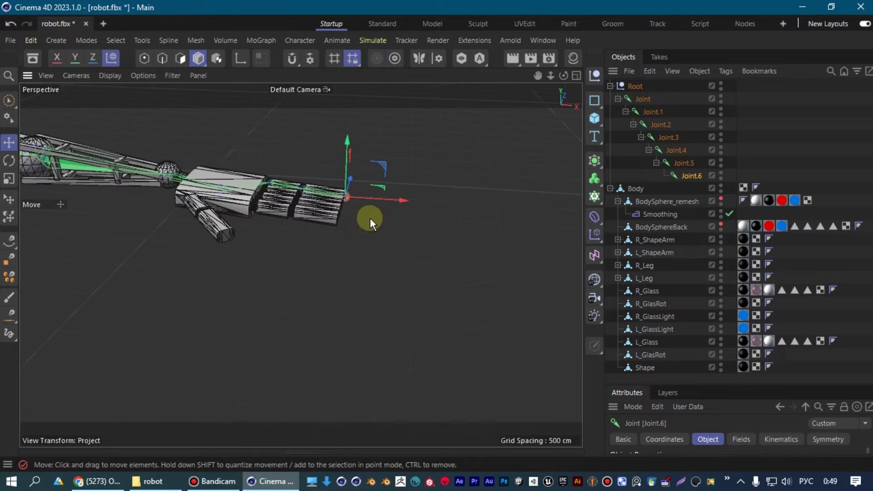
{"action": "mouse_move", "coordinate": [177, 130]}
{"action": "left_mouse_down", "text": "alt"}
{"action": "mouse_move", "coordinate": [453, 194]}
{"action": "mouse_move", "coordinate": [332, 154]}
{"action": "mouse_move", "coordinate": [179, 197]}
{"action": "mouse_move", "coordinate": [495, 195]}
{"action": "mouse_move", "coordinate": [429, 196]}
{"action": "left_mouse_up", "text": "alt"}
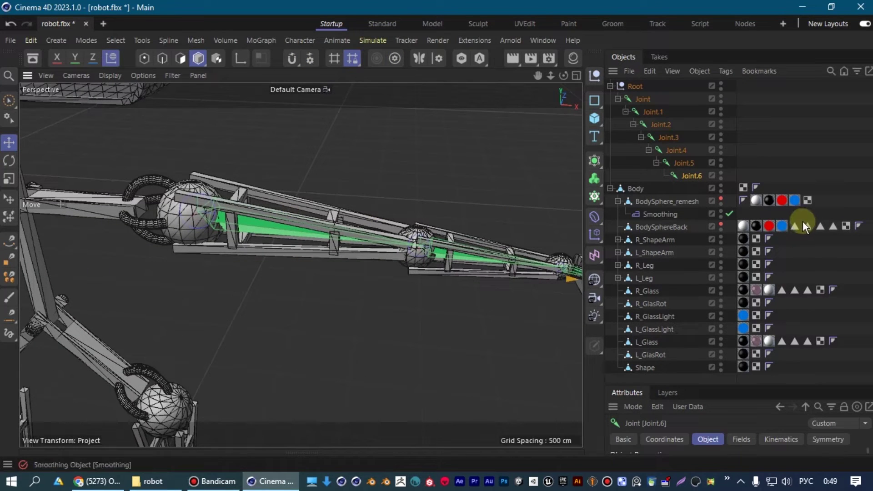
{"action": "left_click", "coordinate": [650, 240]}
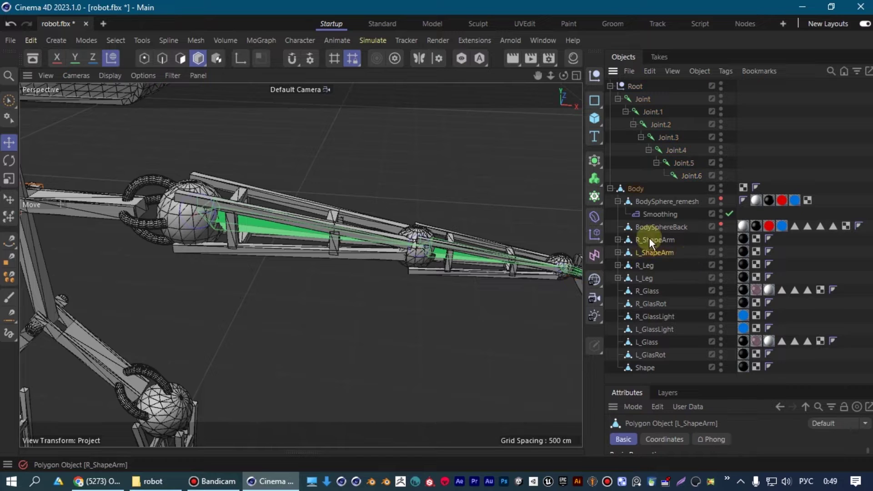
Expand R_ShapeArm, R_Arm and Handli in the Object Manager to reveal the hand pieces
{"action": "scroll", "coordinate": [272, 168], "scroll_direction": "down", "scroll_amount": 2}
{"action": "scroll", "coordinate": [273, 155], "scroll_direction": "down", "scroll_amount": 2}
{"action": "mouse_move", "coordinate": [272, 155]}
{"action": "left_mouse_down", "text": "alt"}
{"action": "mouse_move", "coordinate": [50, 159]}
{"action": "mouse_move", "coordinate": [87, 173]}
{"action": "left_mouse_up", "text": "alt"}
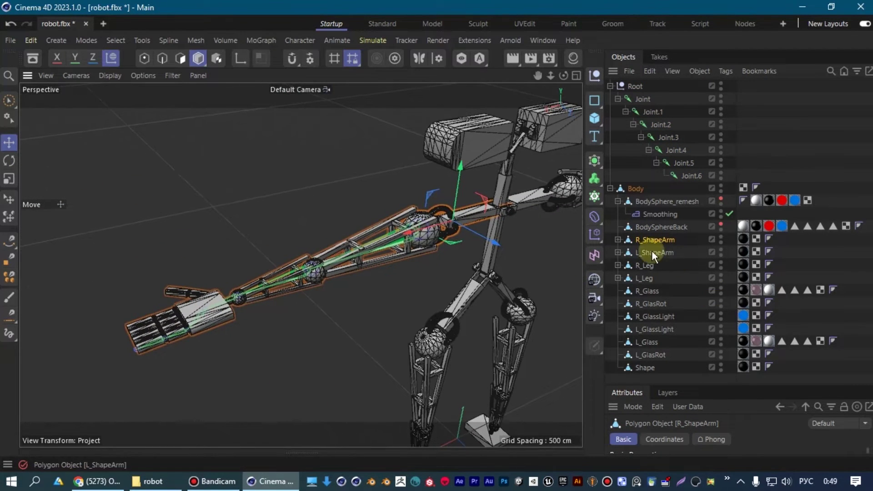
{"action": "mouse_move", "coordinate": [277, 185]}
{"action": "left_mouse_down", "text": "alt"}
{"action": "mouse_move", "coordinate": [550, 205]}
{"action": "mouse_move", "coordinate": [332, 176]}
{"action": "left_mouse_up", "text": "alt"}
{"action": "scroll", "coordinate": [331, 176], "scroll_direction": "up", "scroll_amount": 5}
{"action": "left_click", "coordinate": [617, 240]}
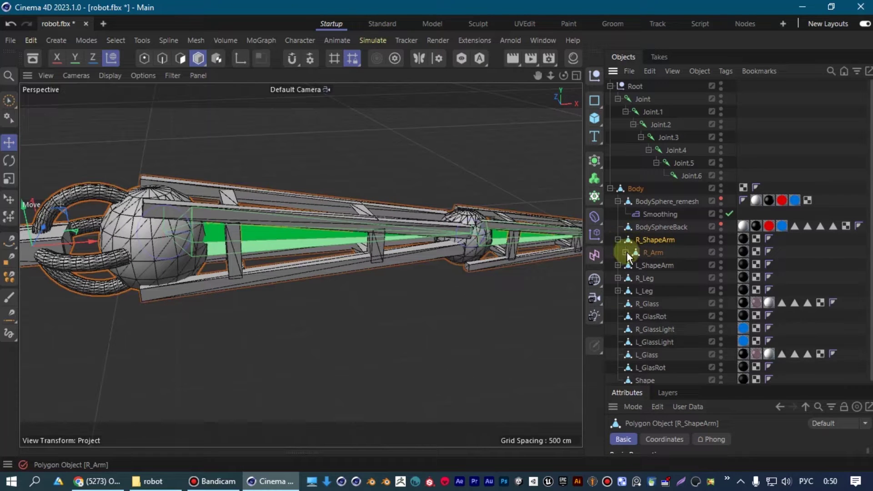
{"action": "left_click", "coordinate": [626, 253]}
{"action": "left_click", "coordinate": [641, 279]}
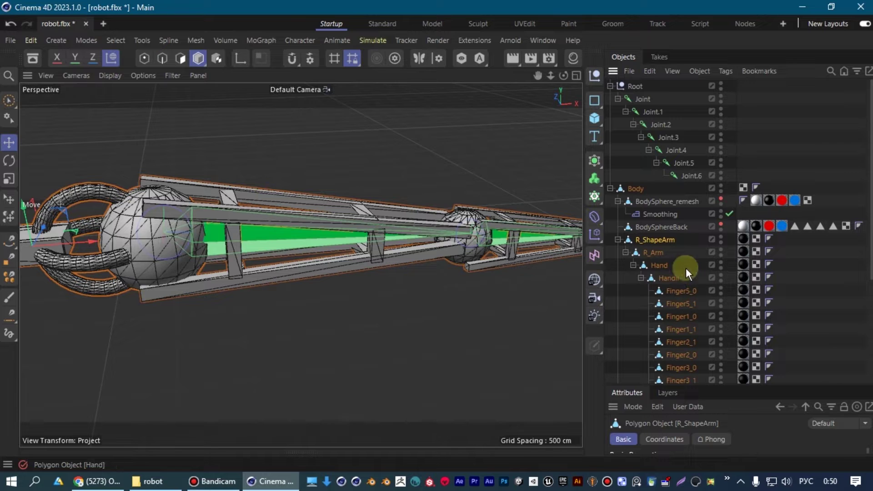
{"action": "scroll", "coordinate": [682, 271], "scroll_direction": "down", "scroll_amount": 3}
{"action": "scroll", "coordinate": [683, 260], "scroll_direction": "up", "scroll_amount": 3}
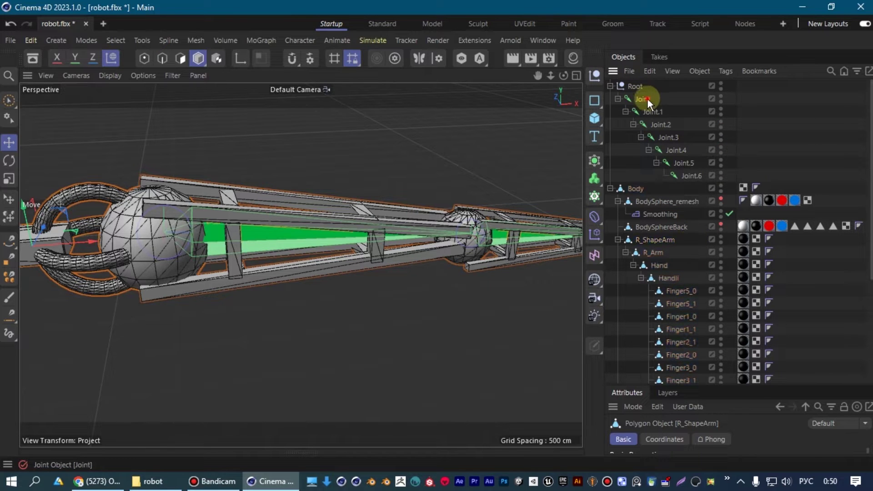
Drag R_Arm with its hand and finger pieces onto the root joint Joint
{"action": "left_click", "coordinate": [647, 98]}
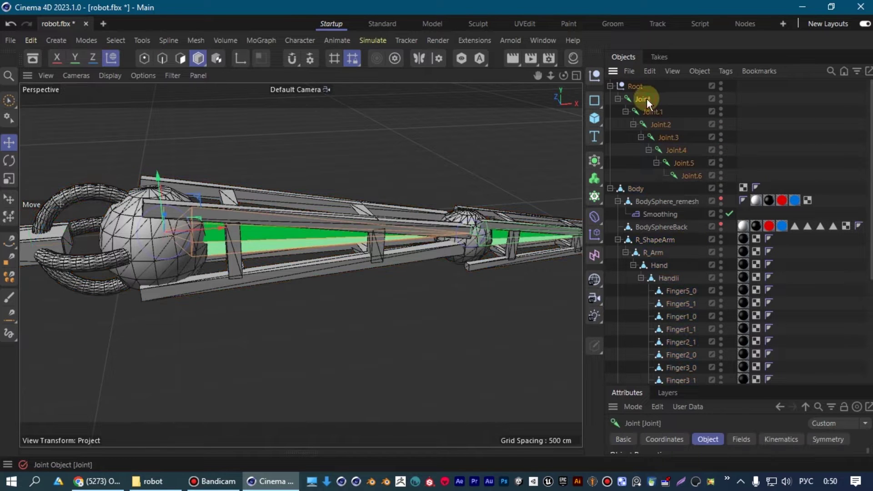
{"action": "left_click", "coordinate": [627, 239]}
{"action": "mouse_move", "coordinate": [113, 195]}
{"action": "left_mouse_down", "text": "alt"}
{"action": "mouse_move", "coordinate": [213, 220]}
{"action": "mouse_move", "coordinate": [234, 210]}
{"action": "left_mouse_up", "text": "alt"}
{"action": "left_click", "coordinate": [657, 257]}
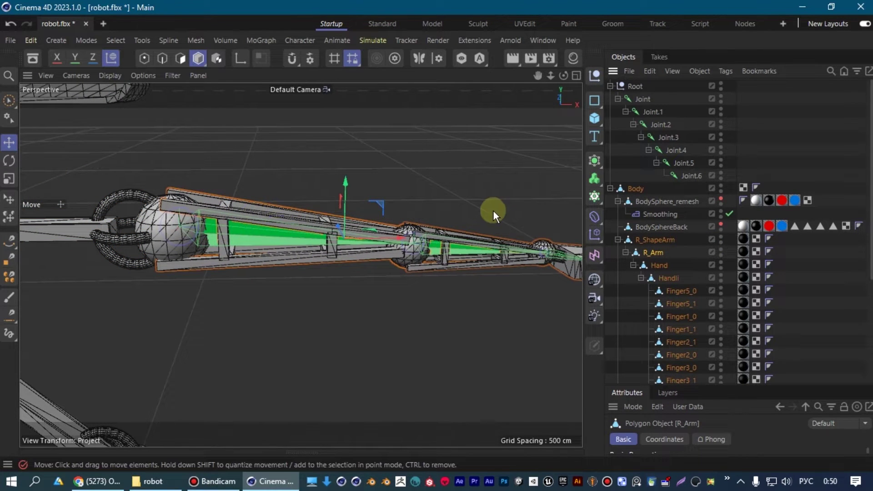
{"action": "left_click_drag", "start_coordinate": [518, 222], "coordinate": [484, 216], "text": "alt"}
{"action": "left_click_drag", "start_coordinate": [655, 252], "coordinate": [652, 107]}
{"action": "scroll", "coordinate": [666, 145], "scroll_direction": "down", "scroll_amount": 5}
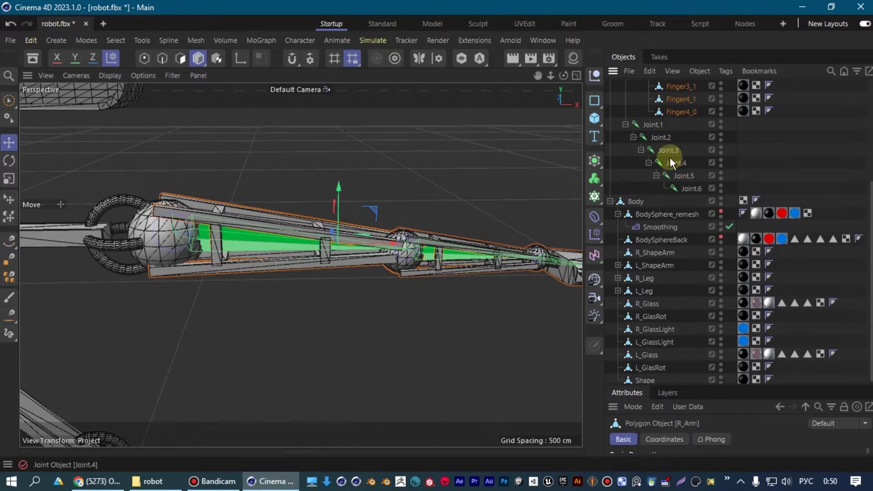
{"action": "scroll", "coordinate": [672, 164], "scroll_direction": "up", "scroll_amount": 2}
Parent the Hand object under Joint.1
{"action": "left_click", "coordinate": [610, 278]}
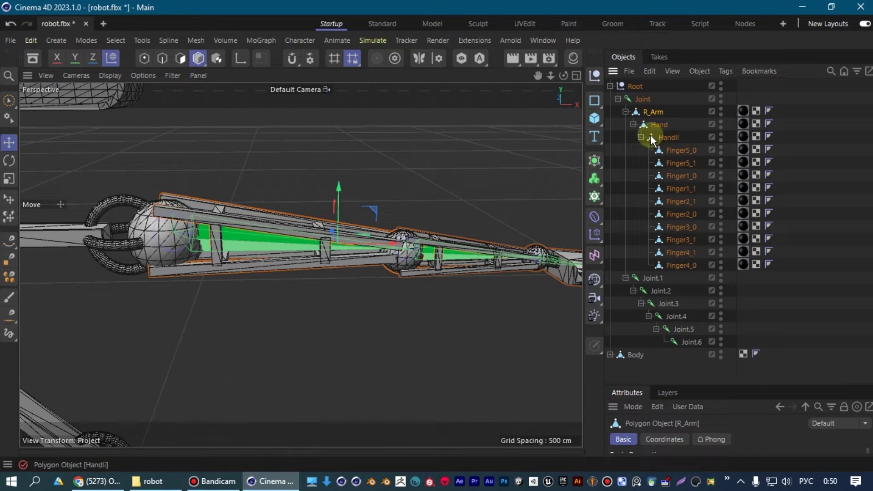
{"action": "left_click", "coordinate": [651, 278]}
{"action": "mouse_move", "coordinate": [411, 239]}
{"action": "left_mouse_down"}
{"action": "mouse_move", "coordinate": [355, 171]}
{"action": "mouse_move", "coordinate": [299, 203]}
{"action": "left_mouse_up"}
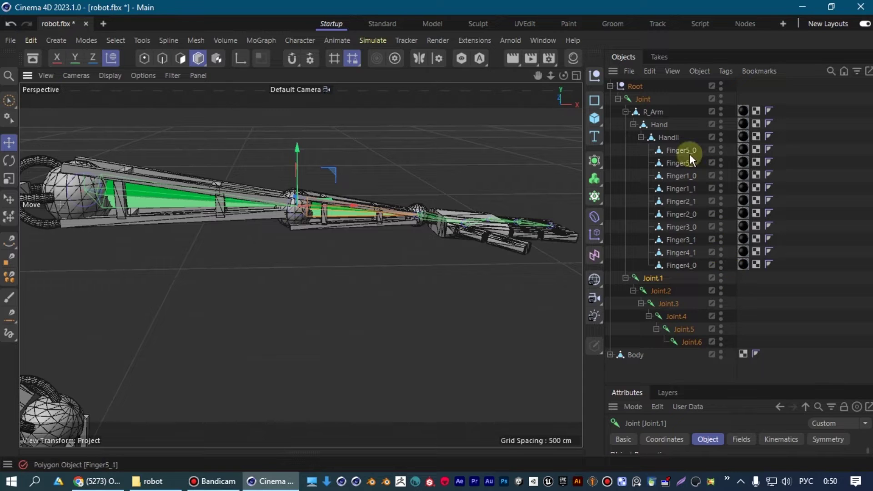
{"action": "left_click", "coordinate": [658, 125]}
{"action": "left_click_drag", "start_coordinate": [657, 125], "coordinate": [653, 277]}
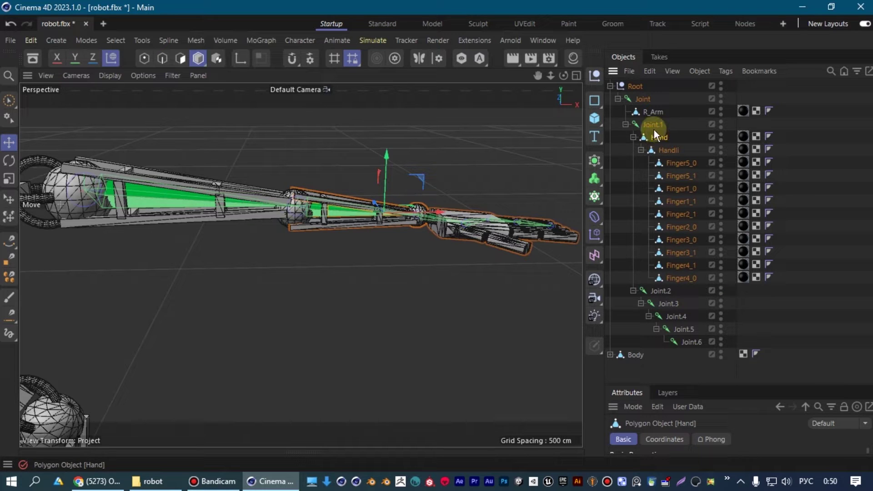
Move Handli with all its finger pieces under Joint.2
{"action": "left_click", "coordinate": [658, 291]}
{"action": "mouse_move", "coordinate": [381, 161]}
{"action": "left_mouse_down", "text": "alt"}
{"action": "mouse_move", "coordinate": [410, 266]}
{"action": "mouse_move", "coordinate": [422, 182]}
{"action": "mouse_move", "coordinate": [399, 187]}
{"action": "mouse_move", "coordinate": [362, 147]}
{"action": "left_mouse_up", "text": "alt"}
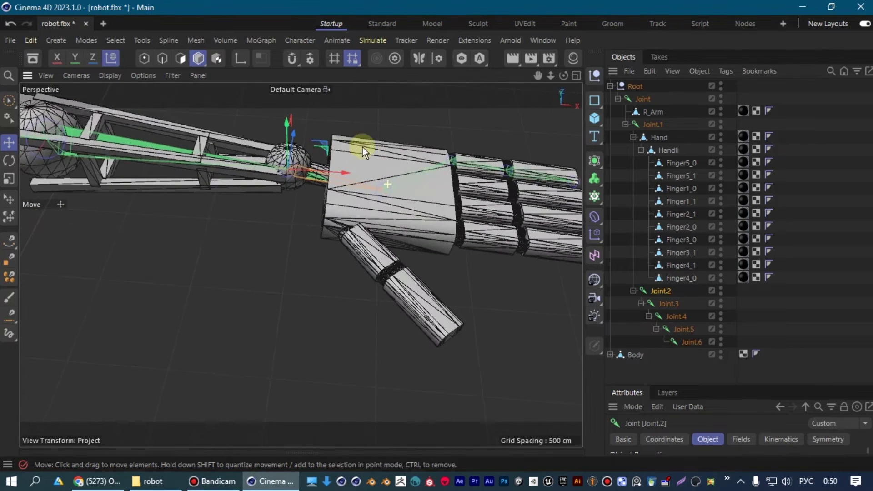
{"action": "left_click", "coordinate": [669, 149]}
{"action": "left_click_drag", "start_coordinate": [503, 199], "coordinate": [443, 181], "text": "alt"}
{"action": "left_click", "coordinate": [670, 150]}
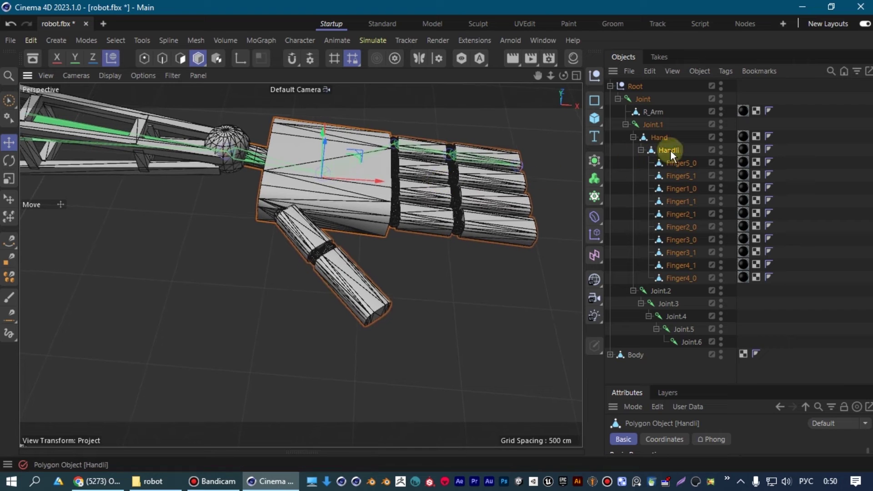
{"action": "left_click_drag", "start_coordinate": [664, 292], "coordinate": [662, 290]}
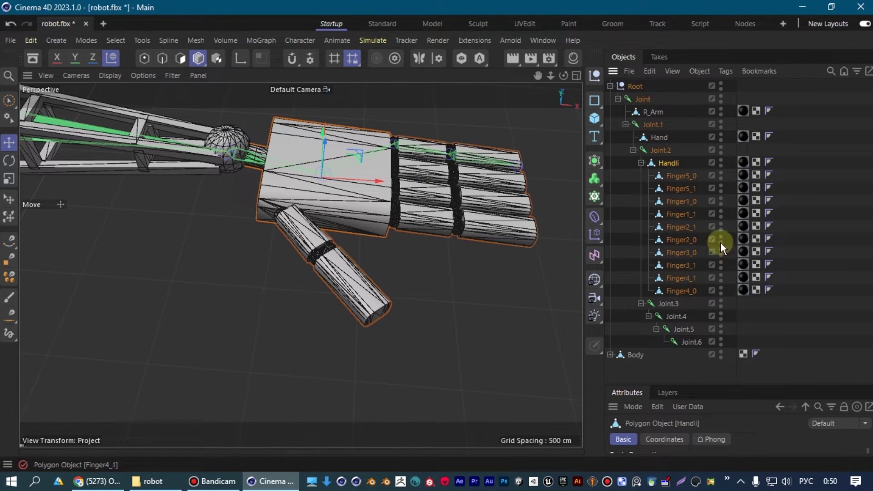
{"action": "left_click_drag", "start_coordinate": [394, 230], "coordinate": [397, 176], "text": "alt"}
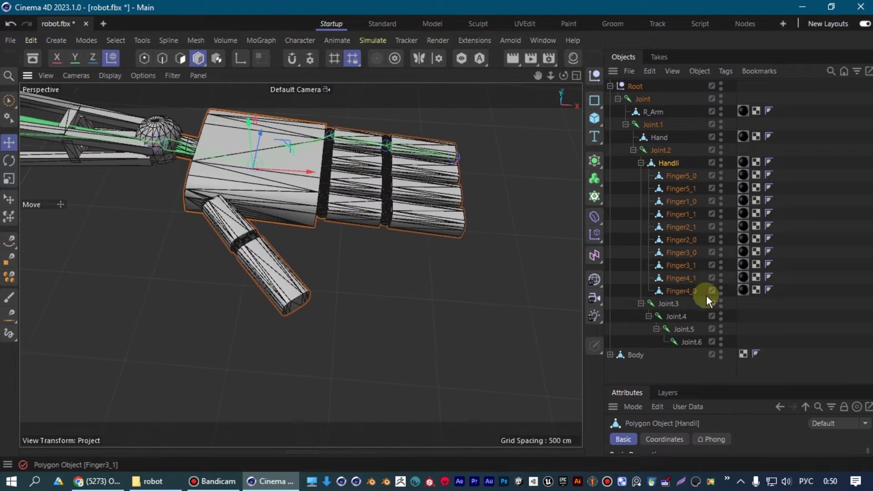
{"action": "left_click_drag", "start_coordinate": [396, 134], "coordinate": [405, 169], "text": "alt"}
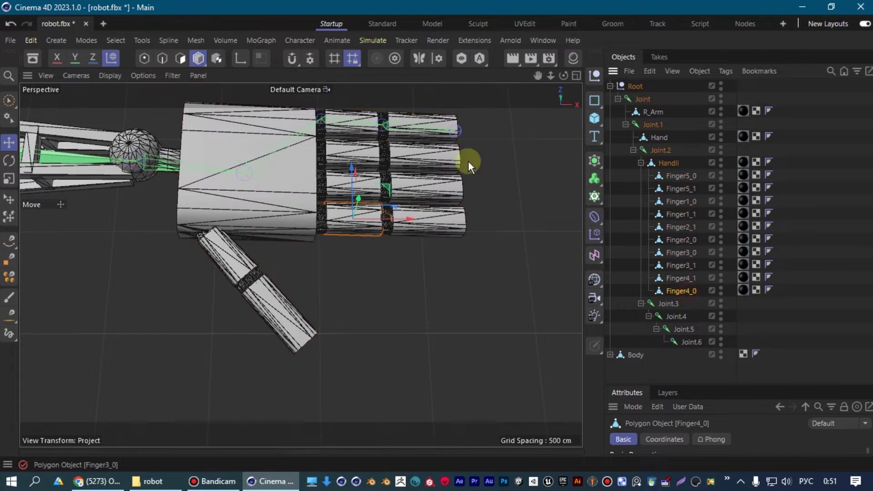
Click through the finger pieces to identify Finger1_0, Finger1_1 and the thumb segments
{"action": "scroll", "coordinate": [369, 132], "scroll_direction": "up", "scroll_amount": 3}
{"action": "left_click", "coordinate": [688, 278]}
{"action": "left_click", "coordinate": [672, 253]}
{"action": "left_click", "coordinate": [678, 227]}
{"action": "left_click", "coordinate": [675, 202]}
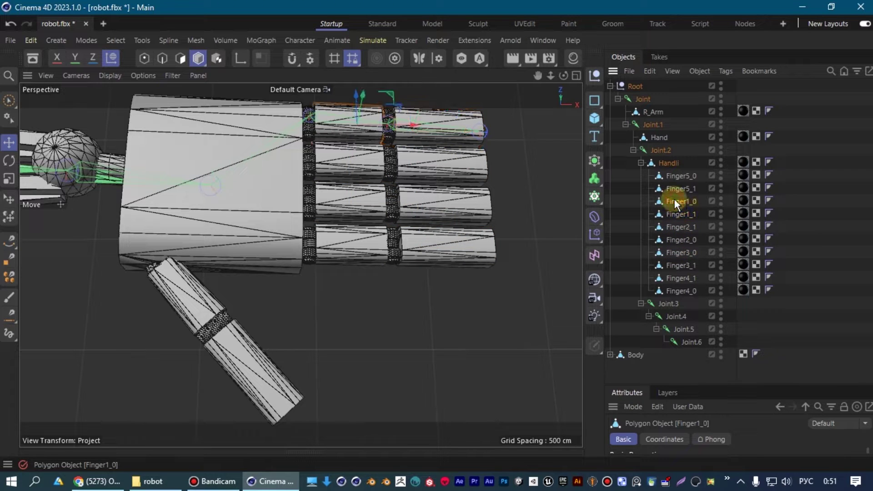
{"action": "left_click", "coordinate": [680, 179]}
{"action": "left_click", "coordinate": [680, 189]}
{"action": "left_click", "coordinate": [681, 201]}
{"action": "left_click", "coordinate": [683, 203]}
Locate joints Joint.4–Joint.6, then move Finger5_1 under Joint.4 and back under Handli
{"action": "left_click_drag", "start_coordinate": [315, 144], "coordinate": [348, 140], "text": "alt"}
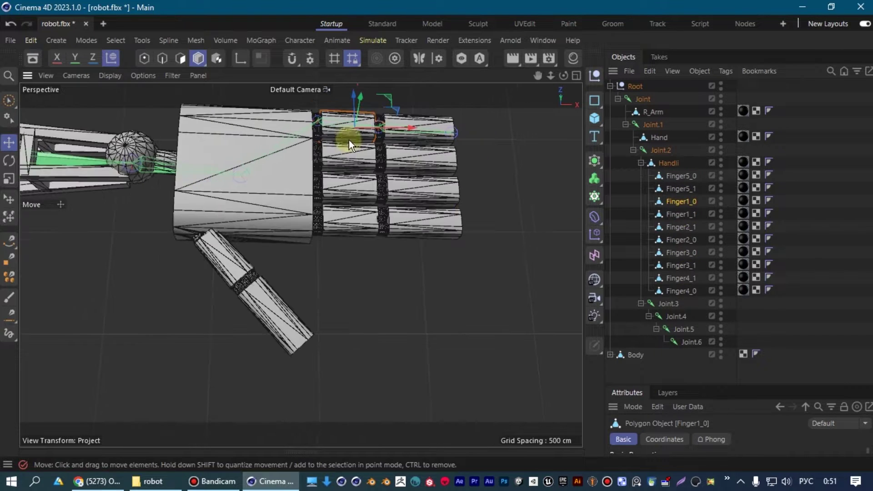
{"action": "left_click", "coordinate": [687, 330]}
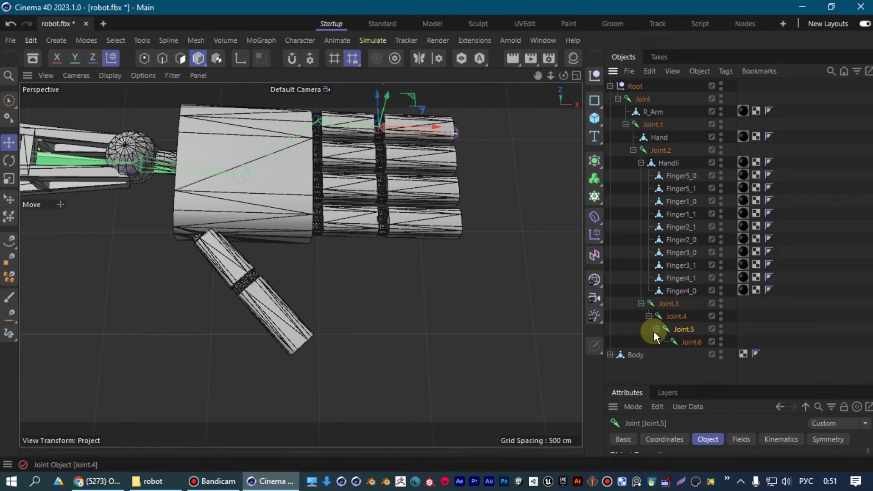
{"action": "left_click", "coordinate": [683, 341]}
{"action": "left_click", "coordinate": [678, 317]}
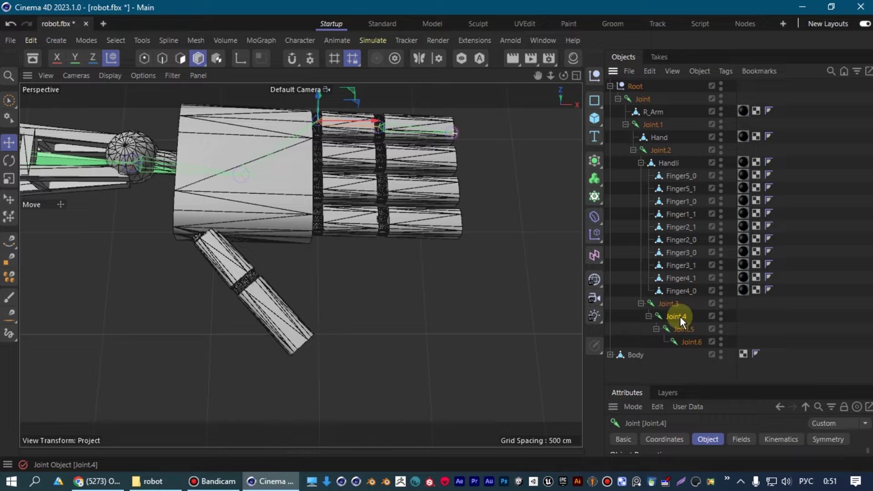
{"action": "middle_click_drag", "start_coordinate": [447, 160], "coordinate": [433, 187], "text": "alt"}
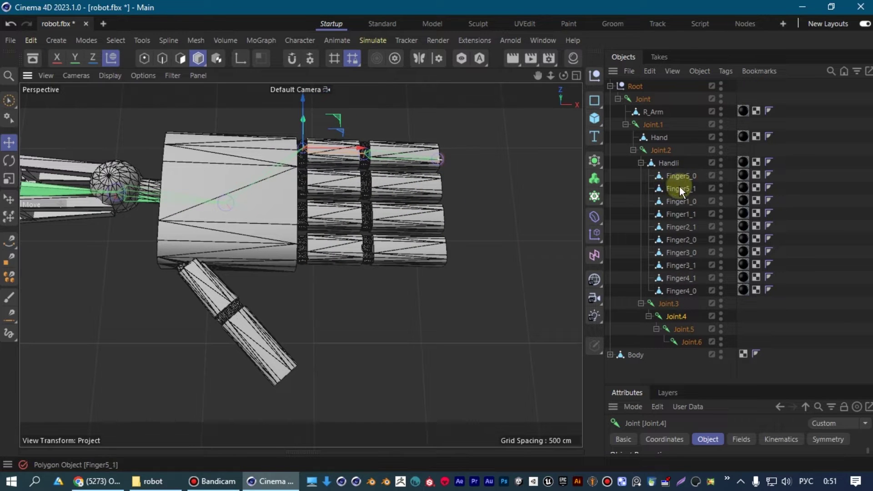
{"action": "mouse_move", "coordinate": [679, 189]}
{"action": "left_mouse_down"}
{"action": "mouse_move", "coordinate": [679, 326]}
{"action": "mouse_move", "coordinate": [677, 317]}
{"action": "left_mouse_up"}
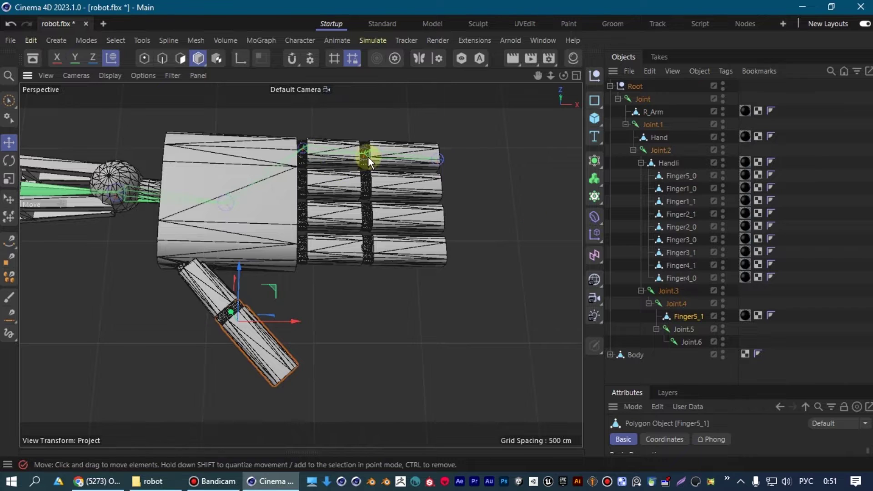
{"action": "scroll", "coordinate": [367, 157], "scroll_direction": "up", "scroll_amount": 1}
{"action": "left_click", "coordinate": [676, 302]}
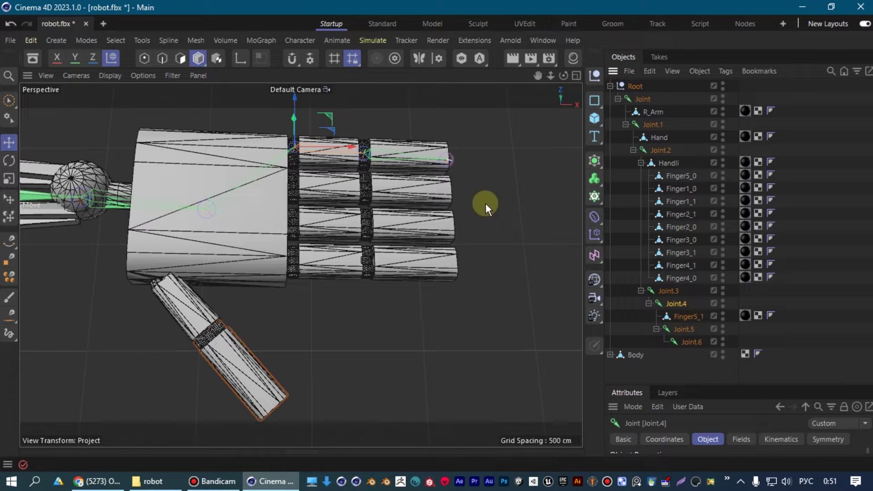
{"action": "left_click", "coordinate": [683, 318]}
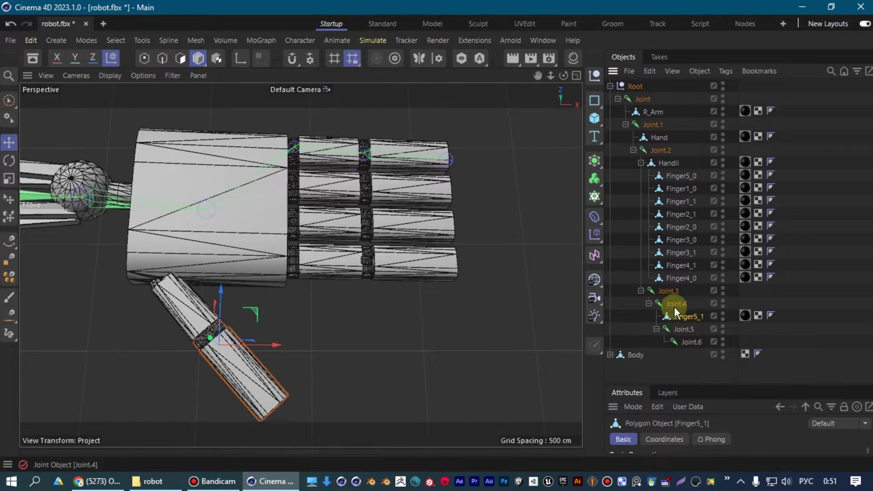
{"action": "left_click_drag", "start_coordinate": [683, 317], "coordinate": [682, 171]}
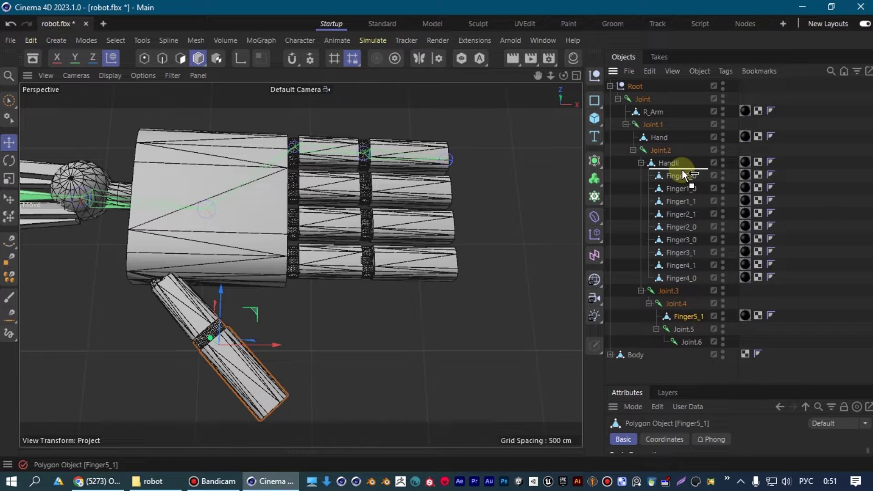
Parent Finger1_0 under Joint.4 and Finger1_1 under Joint.5, then collapse Handli
{"action": "left_click", "coordinate": [685, 201]}
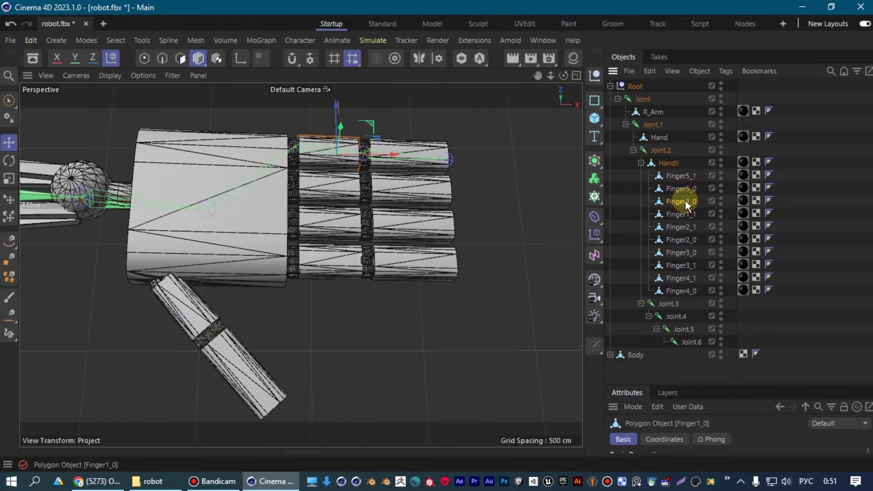
{"action": "left_click_drag", "start_coordinate": [680, 200], "coordinate": [675, 317]}
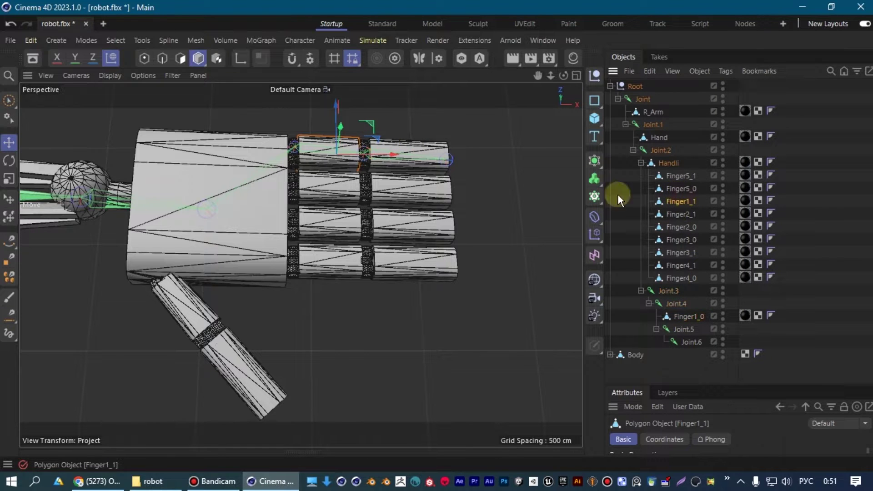
{"action": "left_click_drag", "start_coordinate": [374, 154], "coordinate": [421, 153]}
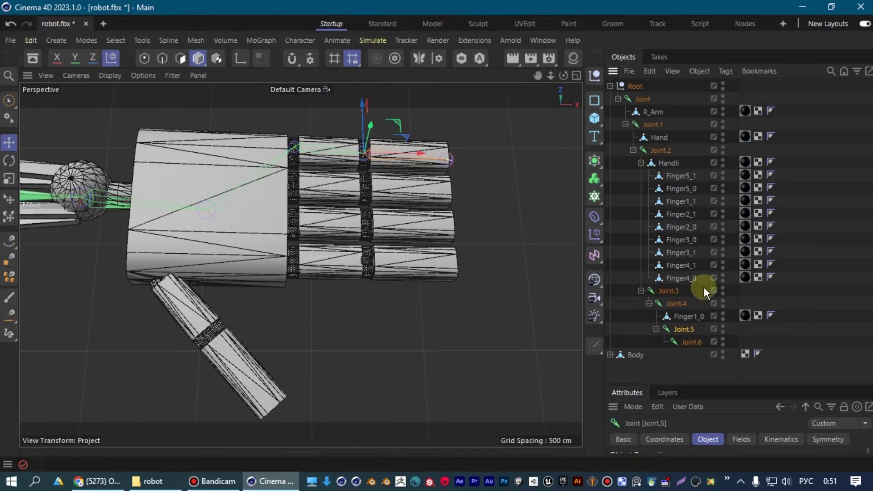
{"action": "left_click", "coordinate": [681, 175]}
{"action": "left_click", "coordinate": [684, 200]}
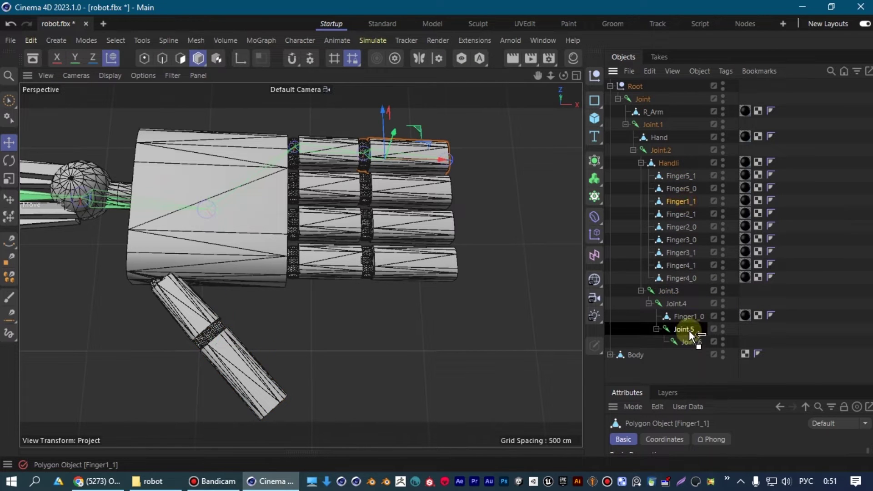
{"action": "left_click_drag", "start_coordinate": [689, 330], "coordinate": [687, 330]}
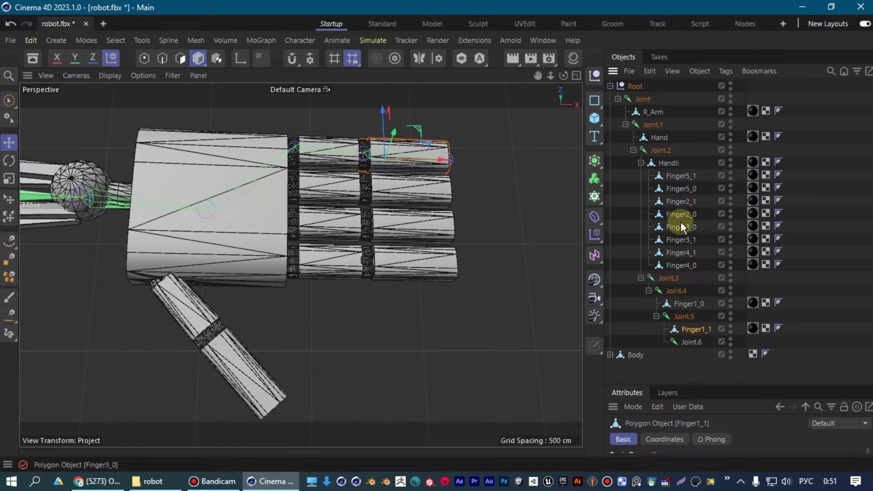
{"action": "left_click", "coordinate": [640, 163]}
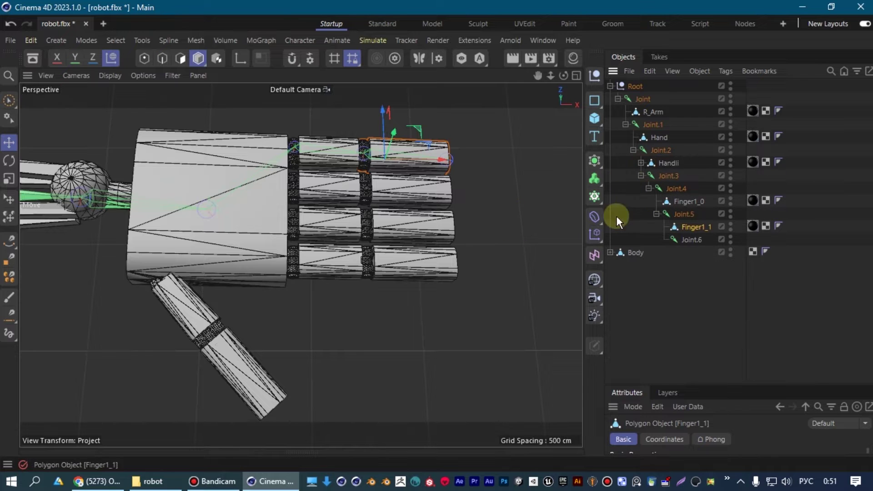
Rotate the shoulder Joint to swing the whole arm down
{"action": "scroll", "coordinate": [250, 174], "scroll_direction": "down", "scroll_amount": 2}
{"action": "left_click_drag", "start_coordinate": [250, 175], "coordinate": [385, 197], "text": "alt"}
{"action": "scroll", "coordinate": [385, 198], "scroll_direction": "down", "scroll_amount": 2}
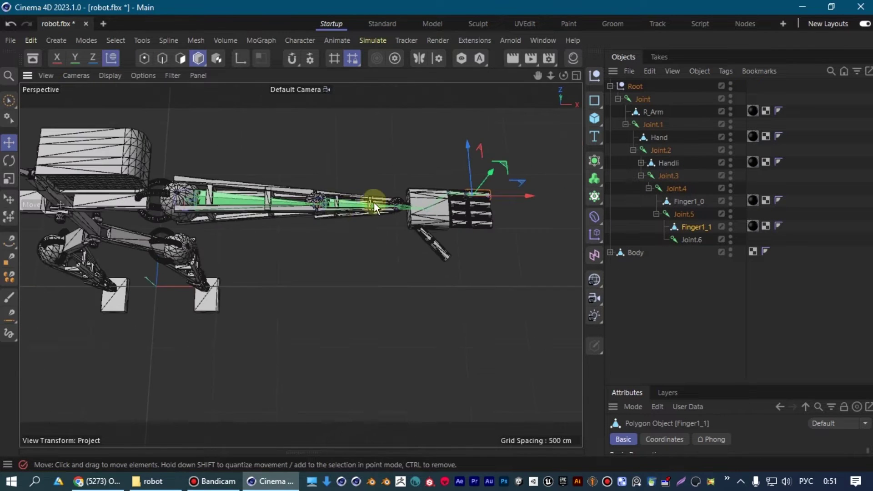
{"action": "scroll", "coordinate": [368, 207], "scroll_direction": "up", "scroll_amount": 2}
{"action": "left_click", "coordinate": [622, 97]}
{"action": "scroll", "coordinate": [271, 262], "scroll_direction": "up", "scroll_amount": 2}
{"action": "mouse_move", "coordinate": [272, 263]}
{"action": "left_mouse_down", "text": "alt"}
{"action": "mouse_move", "coordinate": [295, 138]}
{"action": "mouse_move", "coordinate": [291, 154]}
{"action": "left_mouse_up", "text": "alt"}
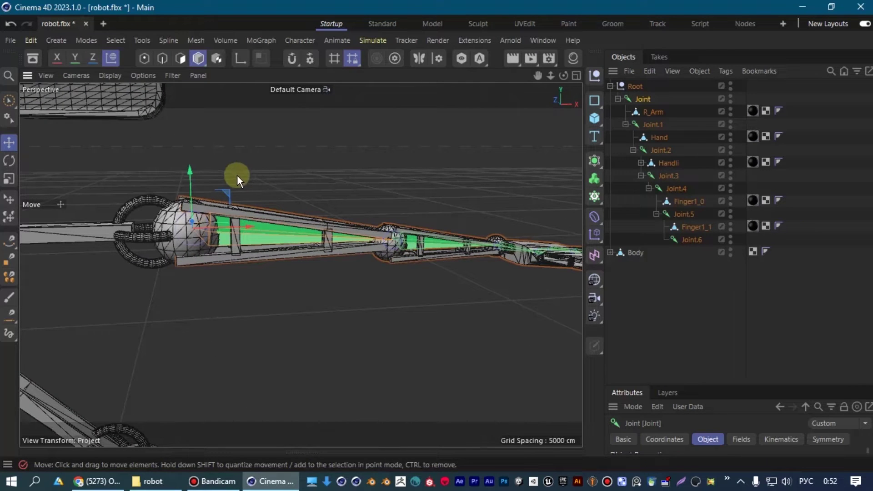
{"action": "key", "text": "r"}
{"action": "mouse_move", "coordinate": [219, 207]}
{"action": "left_mouse_down"}
{"action": "mouse_move", "coordinate": [224, 215]}
{"action": "mouse_move", "coordinate": [204, 182]}
{"action": "left_mouse_up"}
{"action": "scroll", "coordinate": [236, 191], "scroll_direction": "down", "scroll_amount": 3}
{"action": "mouse_move", "coordinate": [345, 170]}
{"action": "left_mouse_down", "text": "alt"}
{"action": "mouse_move", "coordinate": [247, 231]}
{"action": "mouse_move", "coordinate": [260, 261]}
{"action": "mouse_move", "coordinate": [255, 242]}
{"action": "left_mouse_up", "text": "alt"}
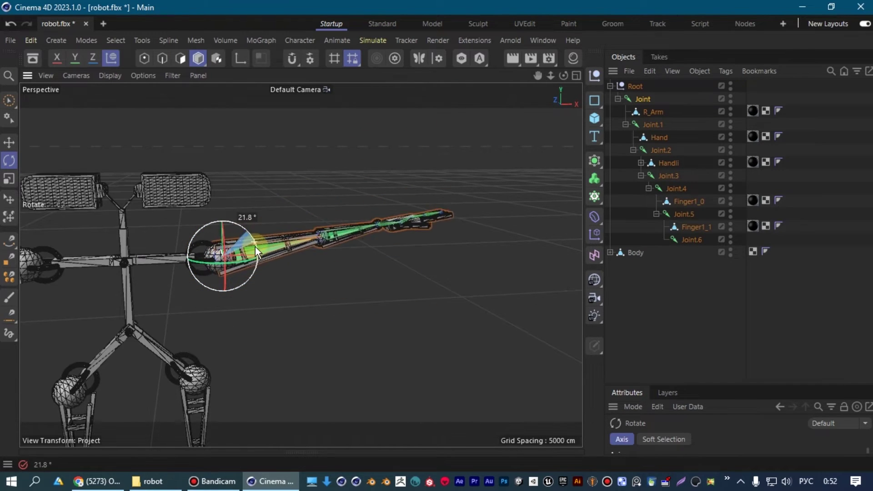
Bend the forearm at elbow Joint.1, then undo the test rotations
{"action": "left_click", "coordinate": [655, 125]}
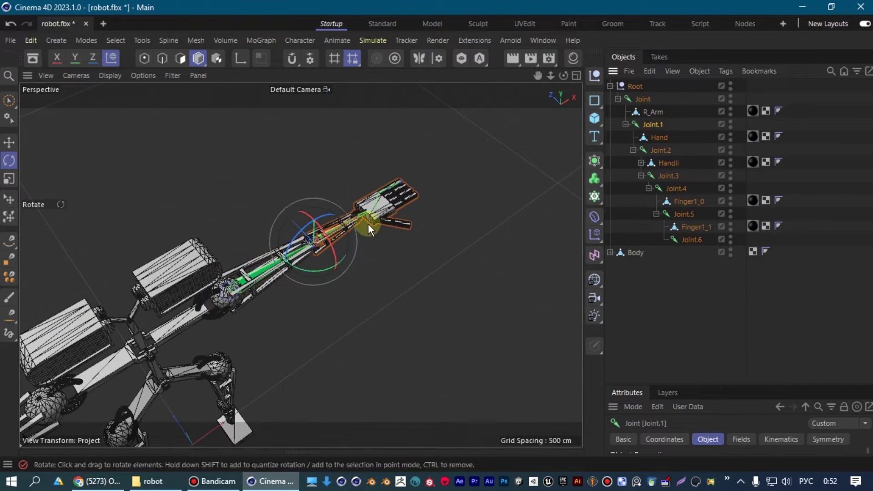
{"action": "scroll", "coordinate": [311, 277], "scroll_direction": "up", "scroll_amount": 3}
{"action": "scroll", "coordinate": [313, 259], "scroll_direction": "up", "scroll_amount": 2}
{"action": "mouse_move", "coordinate": [310, 257]}
{"action": "left_mouse_down"}
{"action": "mouse_move", "coordinate": [247, 271]}
{"action": "mouse_move", "coordinate": [326, 247]}
{"action": "mouse_move", "coordinate": [303, 244]}
{"action": "mouse_move", "coordinate": [370, 252]}
{"action": "mouse_move", "coordinate": [286, 162]}
{"action": "left_mouse_up"}
{"action": "mouse_move", "coordinate": [326, 196]}
{"action": "left_mouse_down"}
{"action": "mouse_move", "coordinate": [331, 212]}
{"action": "mouse_move", "coordinate": [331, 201]}
{"action": "mouse_move", "coordinate": [319, 237]}
{"action": "mouse_move", "coordinate": [374, 209]}
{"action": "mouse_move", "coordinate": [278, 248]}
{"action": "mouse_move", "coordinate": [39, 193]}
{"action": "mouse_move", "coordinate": [313, 206]}
{"action": "mouse_move", "coordinate": [302, 198]}
{"action": "mouse_move", "coordinate": [302, 226]}
{"action": "mouse_move", "coordinate": [295, 209]}
{"action": "mouse_move", "coordinate": [296, 220]}
{"action": "mouse_move", "coordinate": [526, 189]}
{"action": "left_mouse_up"}
{"action": "key", "text": "ctrl+z"}
{"action": "key", "text": "ctrl+z"}
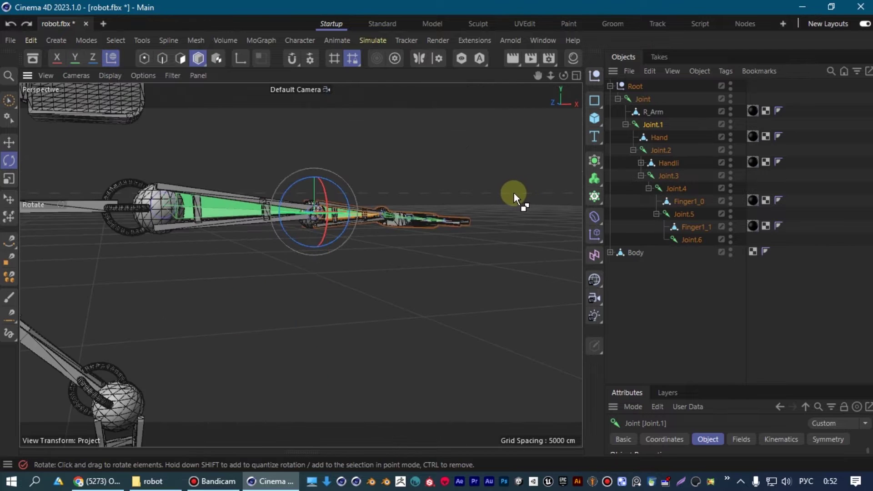
Rotate Joint.4 and Joint.5 to bend the top finger and its fingertip
{"action": "left_click_drag", "start_coordinate": [512, 152], "coordinate": [403, 172], "text": "alt"}
{"action": "scroll", "coordinate": [372, 205], "scroll_direction": "up", "scroll_amount": 3}
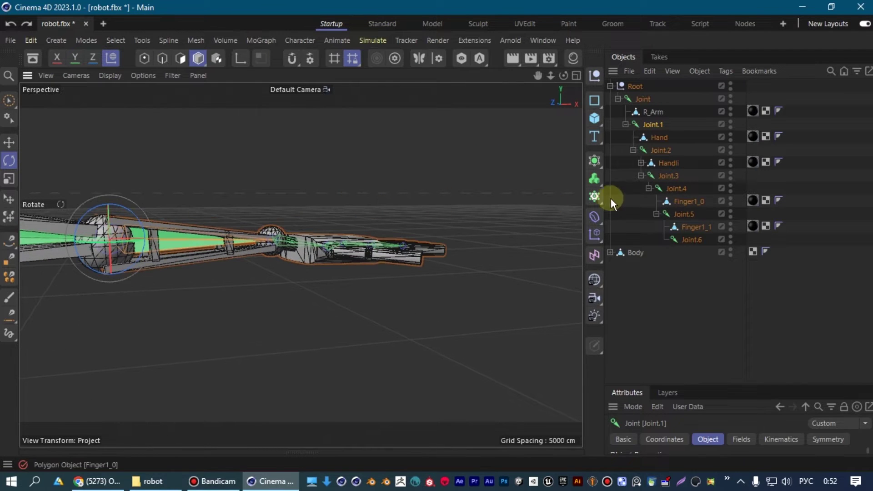
{"action": "left_click", "coordinate": [672, 191]}
{"action": "scroll", "coordinate": [452, 158], "scroll_direction": "up", "scroll_amount": 3}
{"action": "mouse_move", "coordinate": [451, 158]}
{"action": "left_mouse_down", "text": "alt"}
{"action": "mouse_move", "coordinate": [285, 273]}
{"action": "mouse_move", "coordinate": [336, 263]}
{"action": "mouse_move", "coordinate": [102, 171]}
{"action": "left_mouse_up", "text": "alt"}
{"action": "scroll", "coordinate": [277, 269], "scroll_direction": "up", "scroll_amount": 2}
{"action": "scroll", "coordinate": [103, 171], "scroll_direction": "down", "scroll_amount": 3}
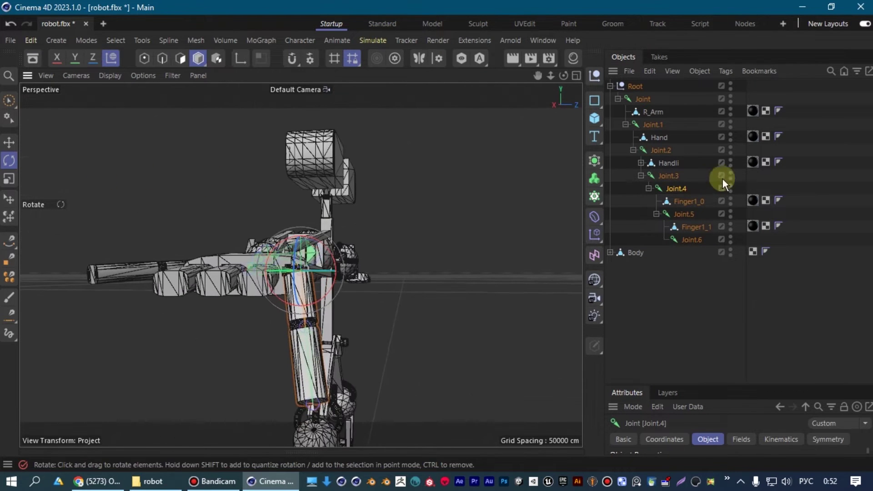
{"action": "left_click", "coordinate": [686, 213]}
{"action": "scroll", "coordinate": [343, 310], "scroll_direction": "up", "scroll_amount": 3}
{"action": "left_click_drag", "start_coordinate": [343, 310], "coordinate": [454, 260], "text": "alt"}
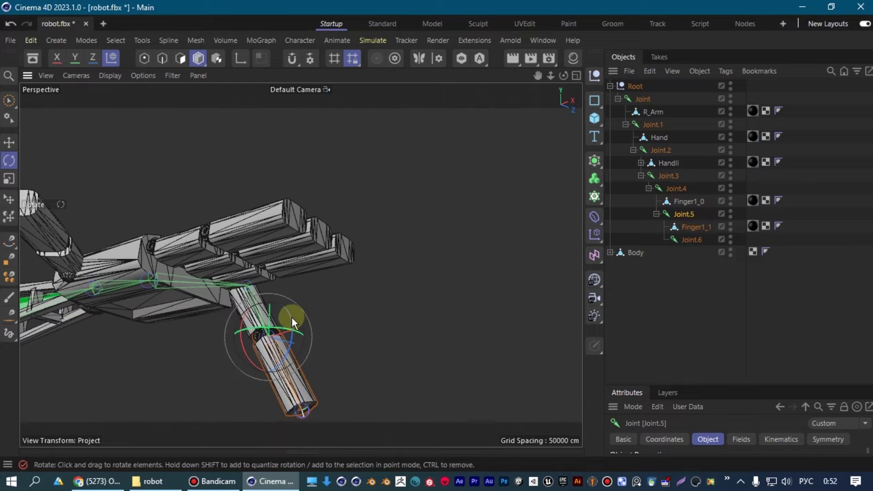
{"action": "mouse_move", "coordinate": [291, 317]}
{"action": "left_mouse_down"}
{"action": "mouse_move", "coordinate": [271, 363]}
{"action": "mouse_move", "coordinate": [277, 351]}
{"action": "left_mouse_up"}
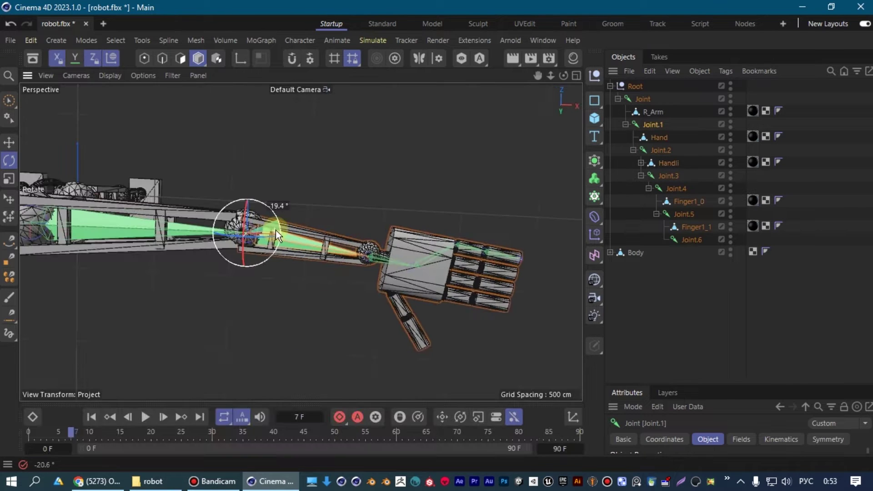
Select Joint.2, Joint and Joint.1 to check which arm part each controls
{"action": "mouse_move", "coordinate": [278, 242]}
{"action": "left_mouse_down", "text": "alt"}
{"action": "mouse_move", "coordinate": [313, 288]}
{"action": "mouse_move", "coordinate": [293, 277]}
{"action": "mouse_move", "coordinate": [301, 127]}
{"action": "mouse_move", "coordinate": [326, 291]}
{"action": "mouse_move", "coordinate": [374, 223]}
{"action": "mouse_move", "coordinate": [322, 220]}
{"action": "mouse_move", "coordinate": [414, 317]}
{"action": "left_mouse_up", "text": "alt"}
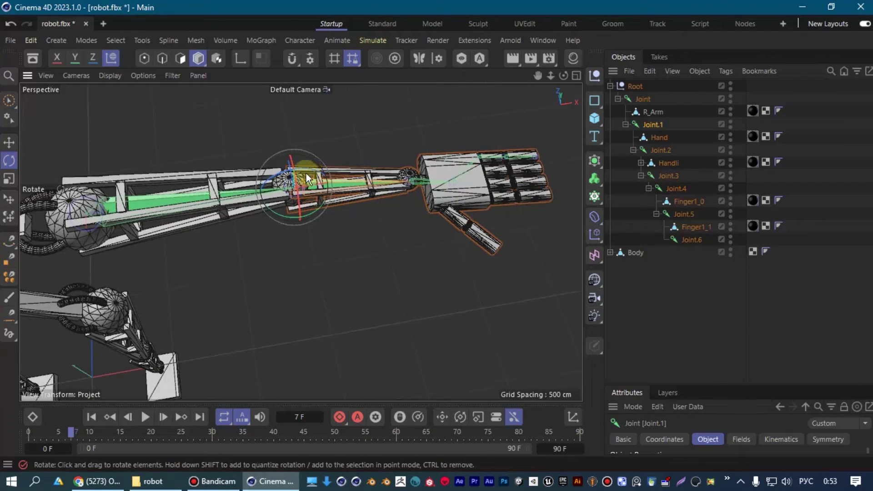
{"action": "left_click_drag", "start_coordinate": [302, 168], "coordinate": [305, 170]}
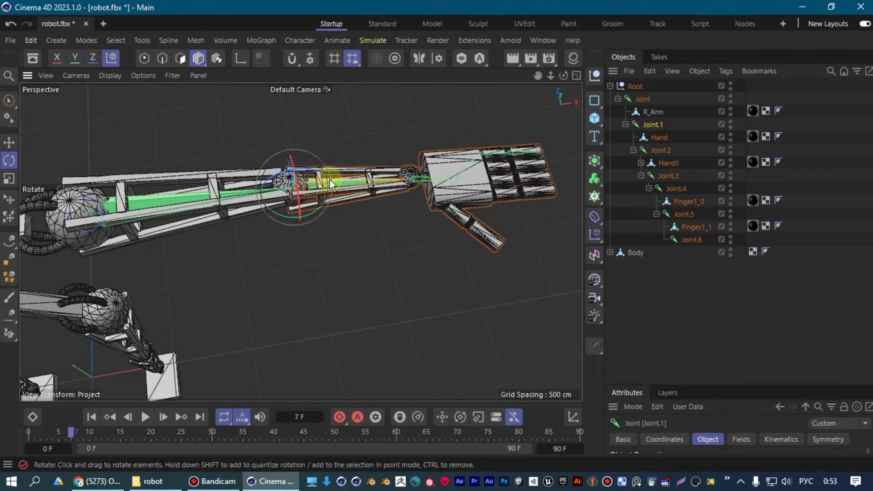
{"action": "mouse_move", "coordinate": [345, 266]}
{"action": "left_mouse_down", "text": "alt"}
{"action": "mouse_move", "coordinate": [315, 147]}
{"action": "mouse_move", "coordinate": [324, 112]}
{"action": "mouse_move", "coordinate": [371, 209]}
{"action": "mouse_move", "coordinate": [194, 234]}
{"action": "mouse_move", "coordinate": [300, 196]}
{"action": "mouse_move", "coordinate": [328, 208]}
{"action": "mouse_move", "coordinate": [103, 260]}
{"action": "left_mouse_up", "text": "alt"}
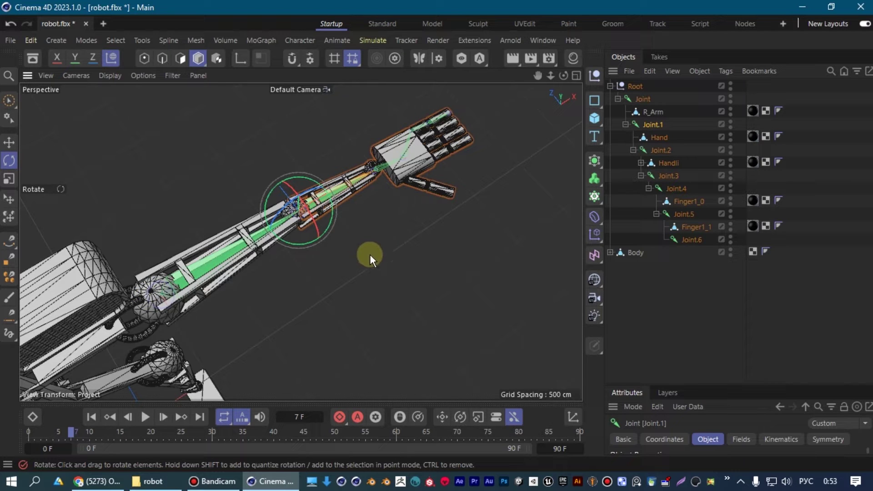
{"action": "mouse_move", "coordinate": [383, 225]}
{"action": "left_mouse_down", "text": "alt"}
{"action": "mouse_move", "coordinate": [403, 224]}
{"action": "mouse_move", "coordinate": [370, 239]}
{"action": "left_mouse_up", "text": "alt"}
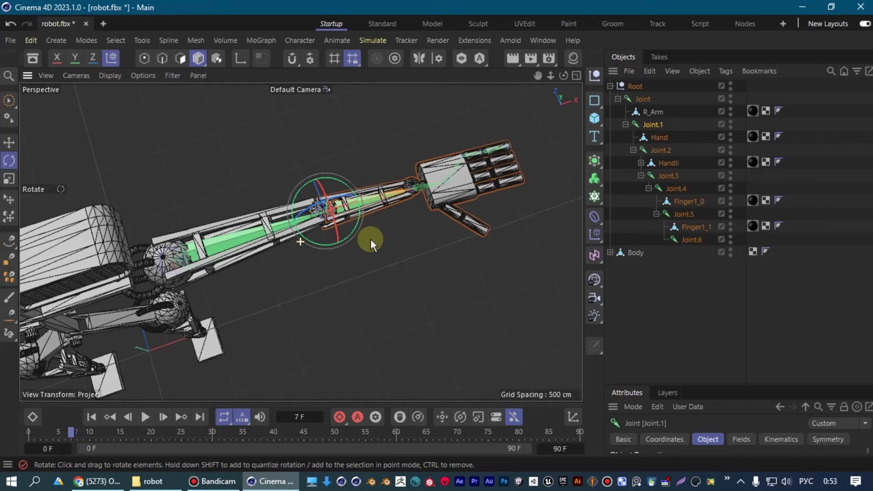
{"action": "left_click", "coordinate": [660, 150]}
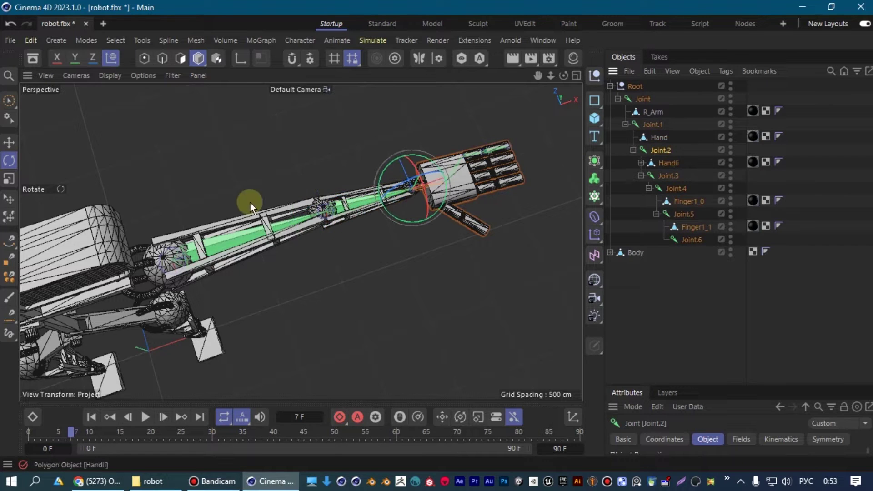
{"action": "left_click", "coordinate": [641, 98]}
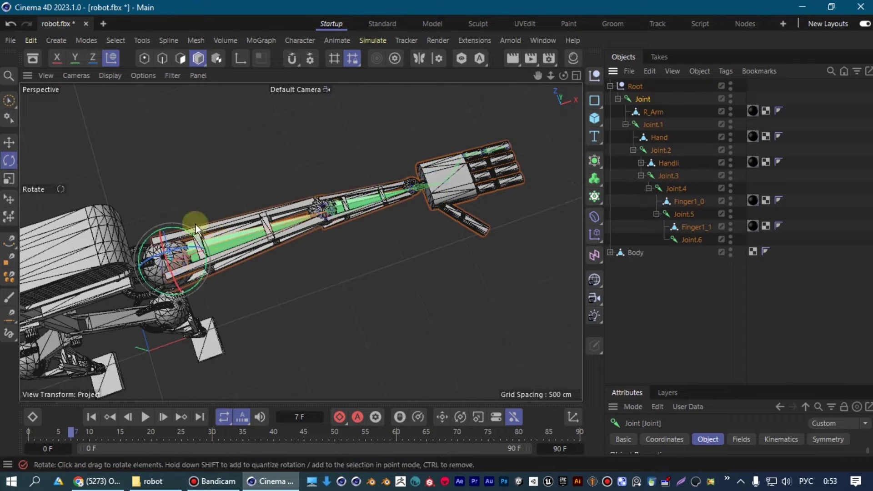
{"action": "left_click", "coordinate": [651, 124]}
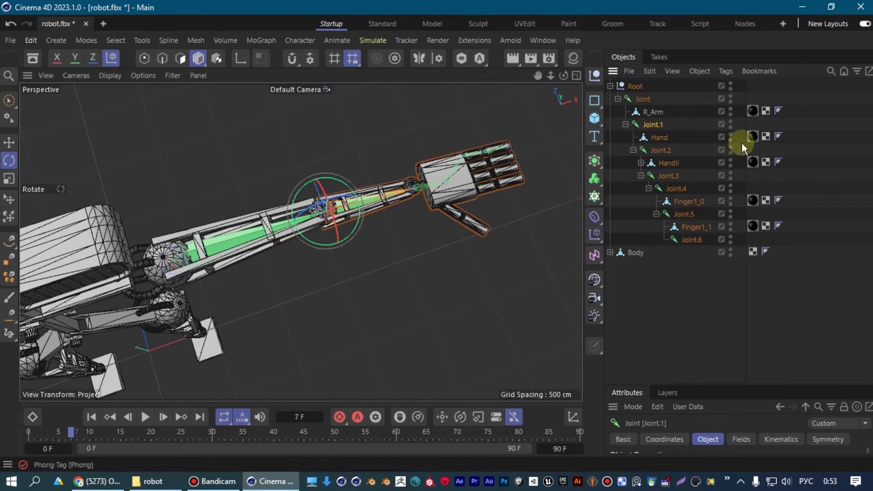
{"action": "left_click", "coordinate": [660, 151]}
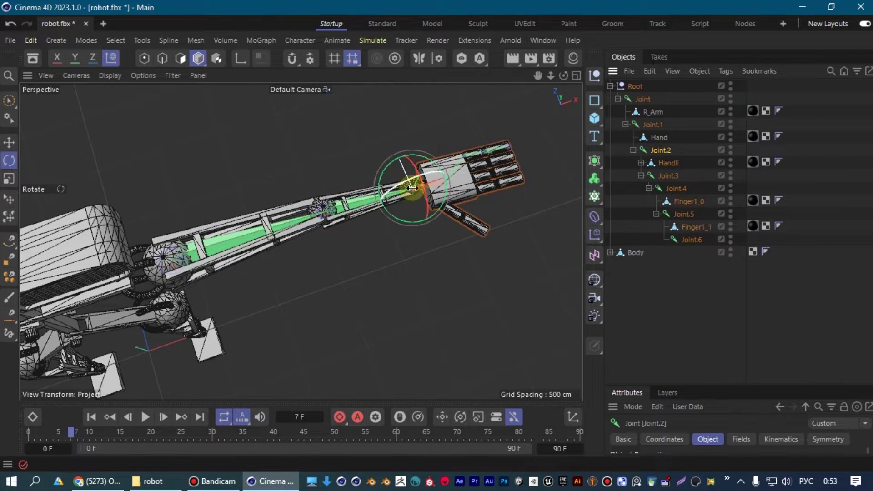
Rotate the shoulder Joint so the arm points horizontally
{"action": "left_click", "coordinate": [643, 100]}
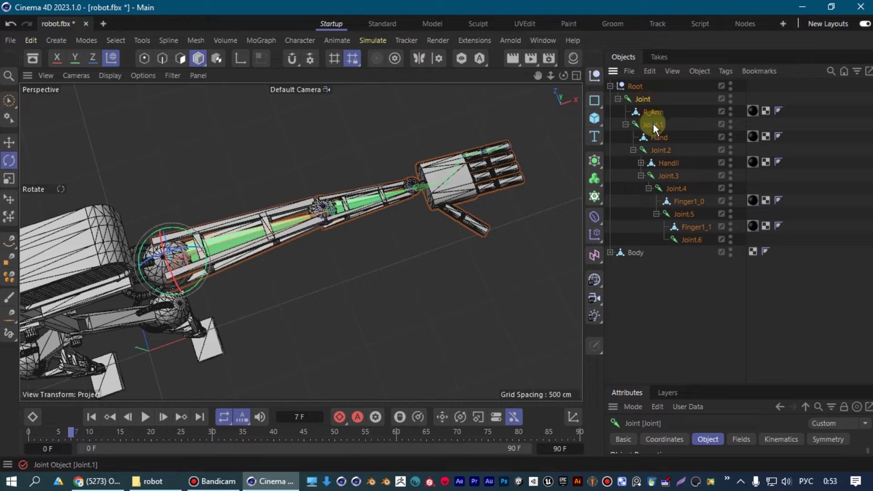
{"action": "left_click", "coordinate": [654, 124]}
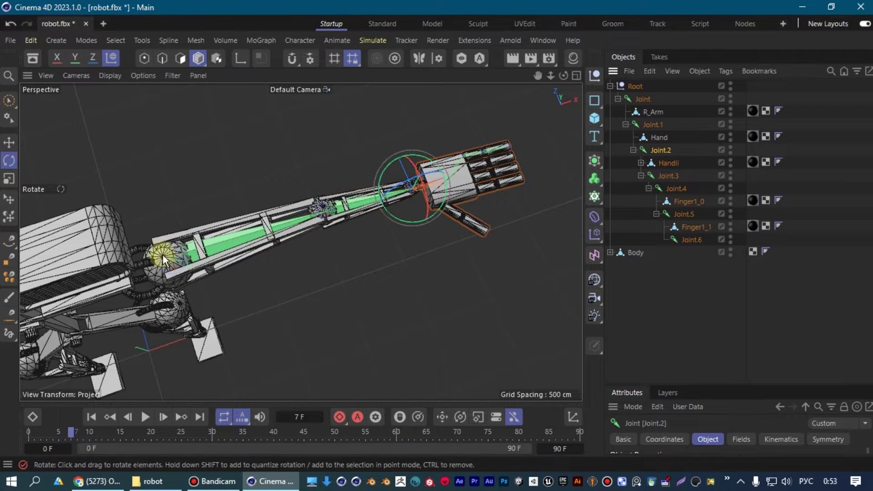
{"action": "left_click", "coordinate": [331, 199]}
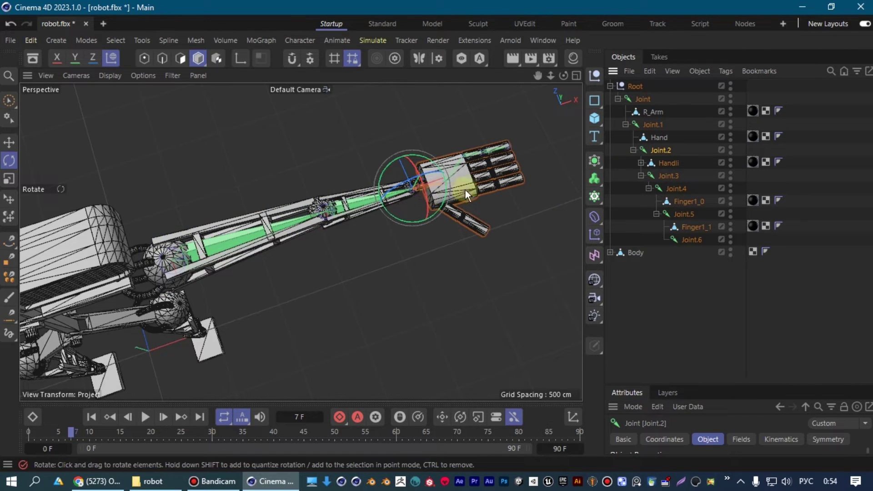
{"action": "left_click", "coordinate": [648, 100]}
{"action": "left_click_drag", "start_coordinate": [129, 272], "coordinate": [175, 223]}
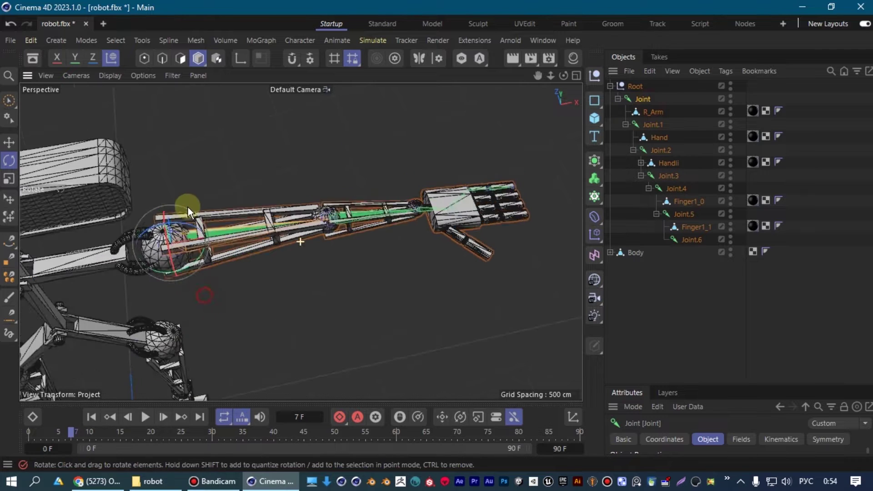
Add an IK tag to the shoulder Joint and set Joint.2 as its End
{"action": "right_click", "coordinate": [645, 100]}
{"action": "mouse_move", "coordinate": [685, 195]}
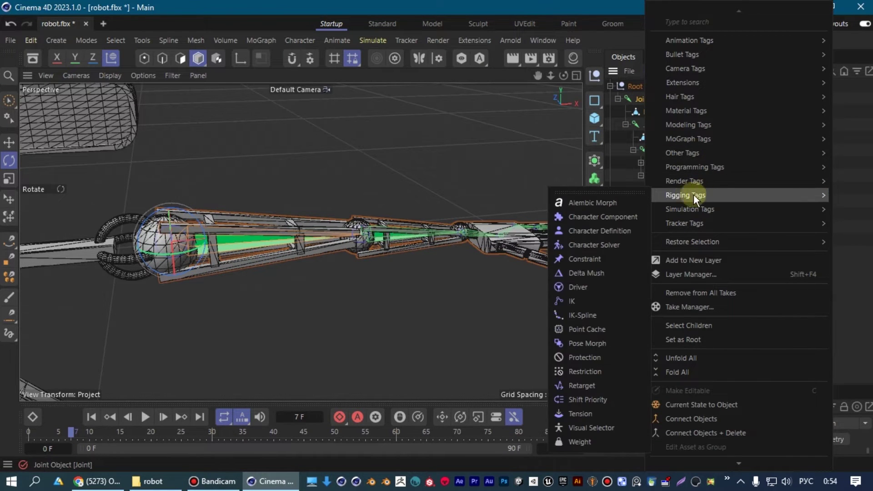
{"action": "left_click", "coordinate": [586, 302]}
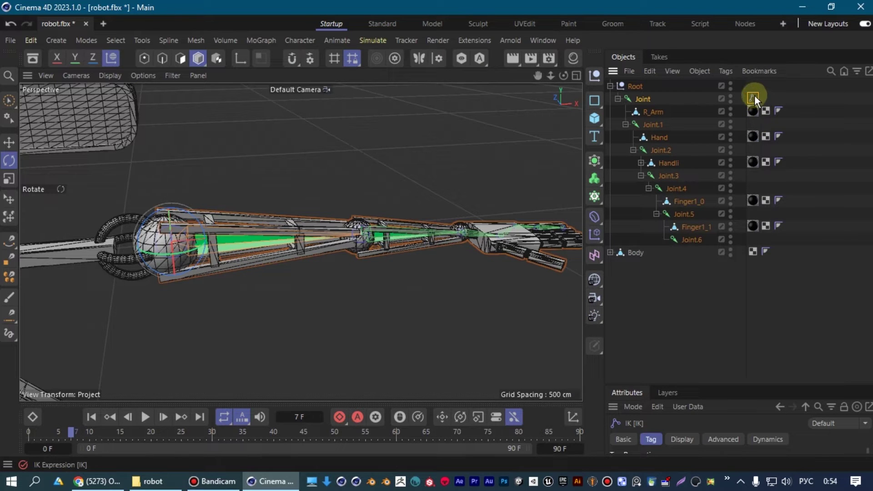
{"action": "left_click_drag", "start_coordinate": [721, 385], "coordinate": [737, 182]}
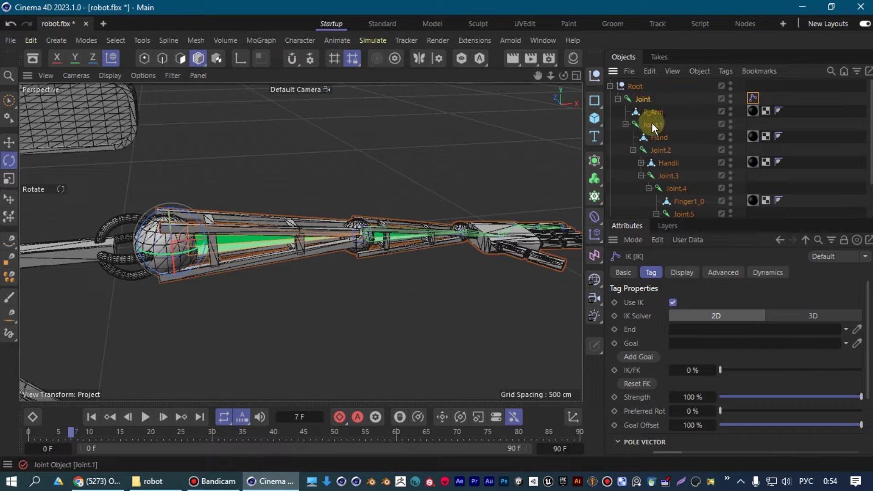
{"action": "left_click_drag", "start_coordinate": [658, 150], "coordinate": [687, 328]}
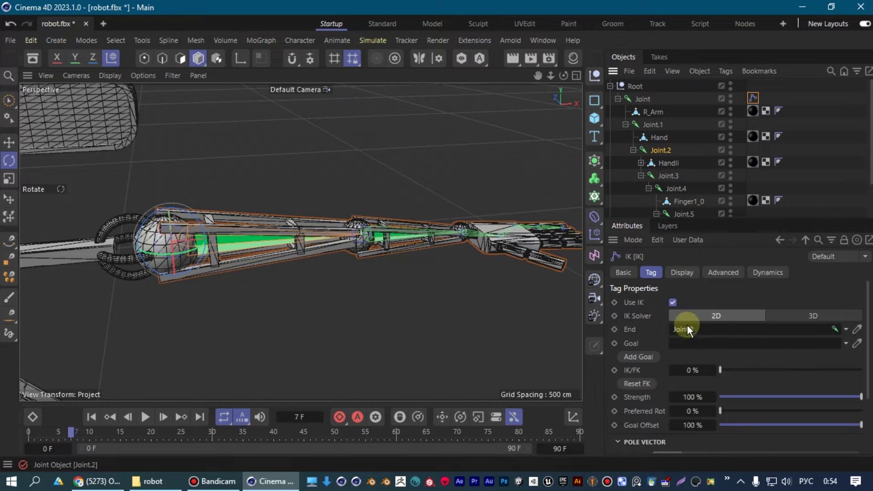
Add a goal null, Joint.2.Goal, to the IK tag
{"action": "left_click", "coordinate": [660, 150]}
{"action": "left_click_drag", "start_coordinate": [500, 182], "coordinate": [476, 174], "text": "alt"}
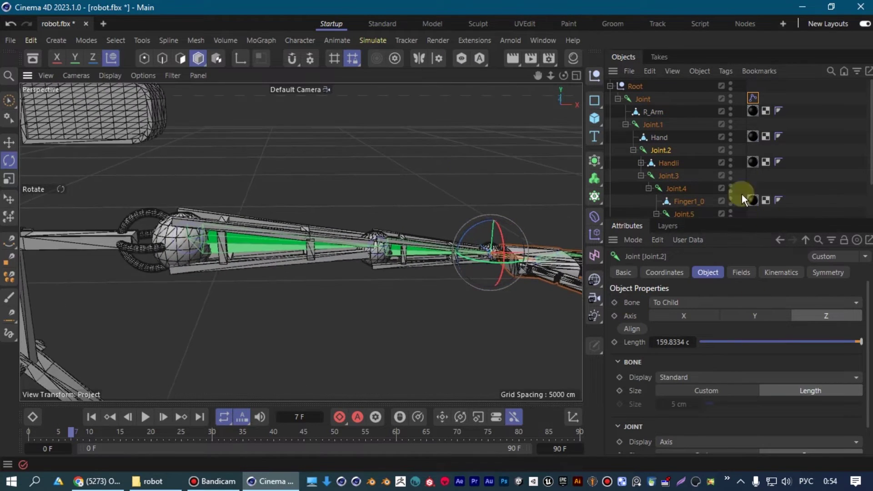
{"action": "left_click", "coordinate": [753, 101]}
{"action": "scroll", "coordinate": [866, 312], "scroll_direction": "down", "scroll_amount": 1}
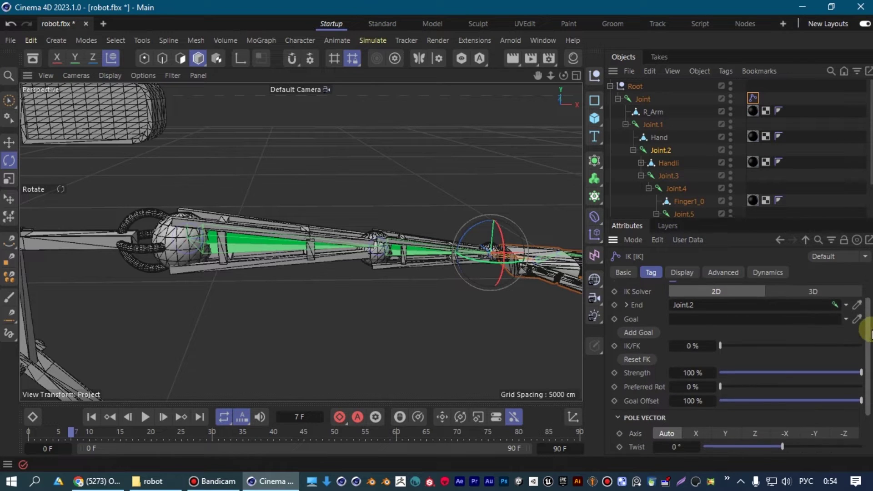
{"action": "left_click", "coordinate": [648, 334]}
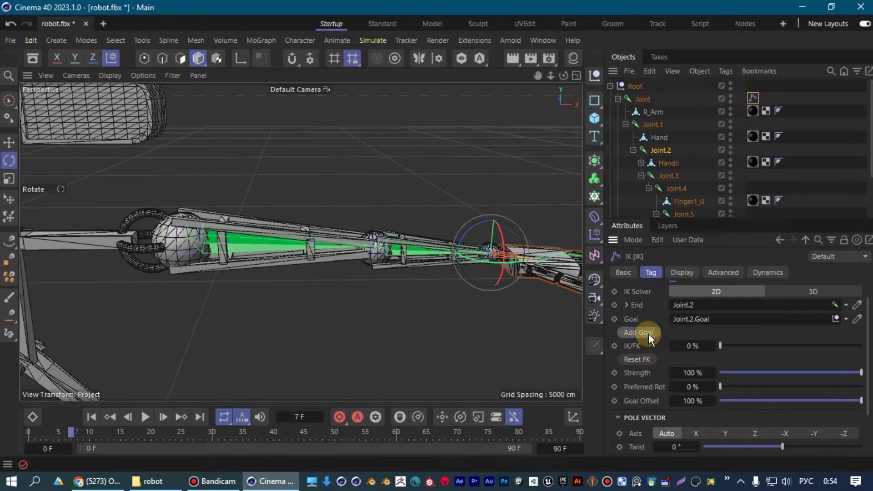
Add a pole vector null, Joint.Pole, to the IK chain
{"action": "left_click_drag", "start_coordinate": [443, 185], "coordinate": [700, 225], "text": "alt"}
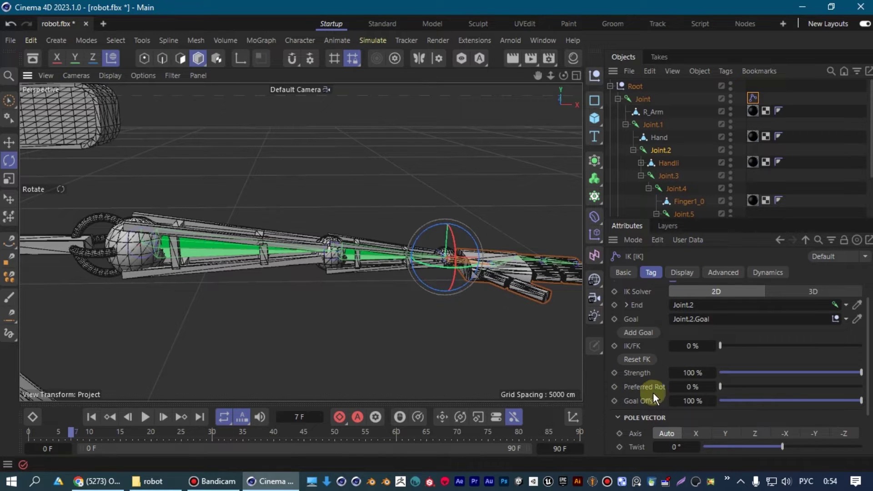
{"action": "scroll", "coordinate": [857, 347], "scroll_direction": "down", "scroll_amount": 2}
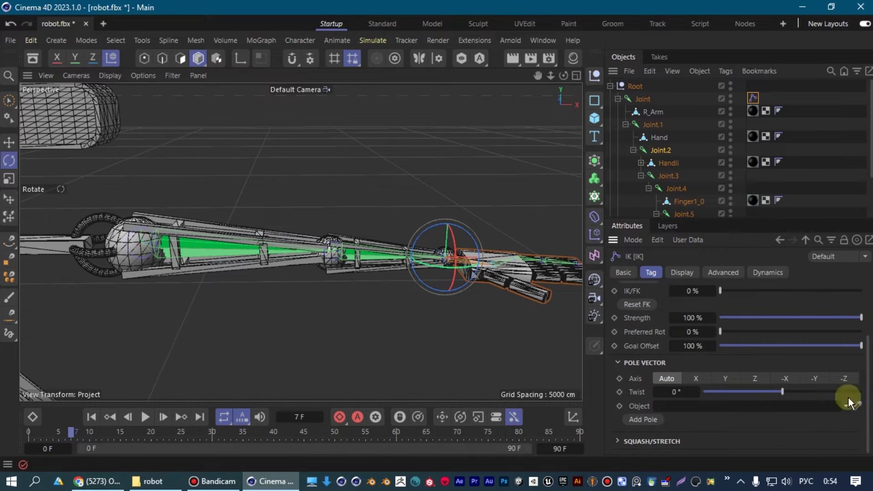
{"action": "left_click", "coordinate": [648, 416]}
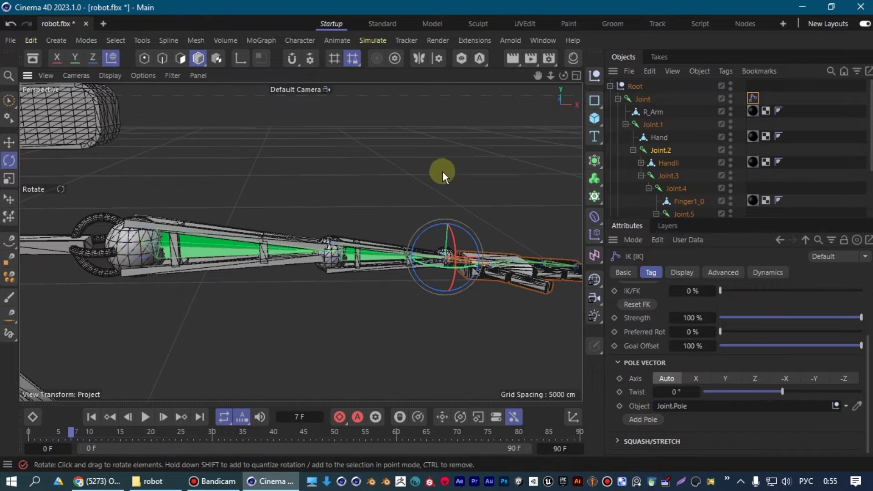
{"action": "left_click_drag", "start_coordinate": [378, 162], "coordinate": [452, 200], "text": "alt"}
{"action": "scroll", "coordinate": [676, 152], "scroll_direction": "down", "scroll_amount": 2}
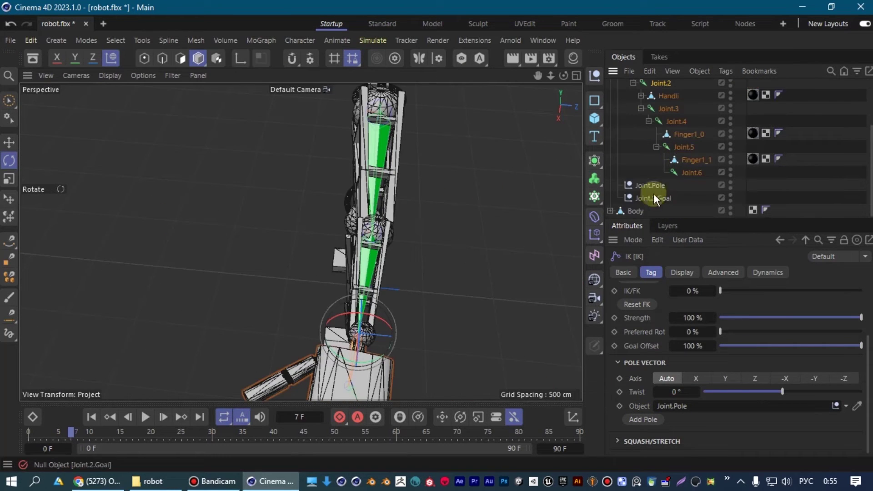
Move Joint.Pole and Joint.2.Goal to the top of the hierarchy above Root
{"action": "left_click", "coordinate": [649, 185], "text": "shift"}
{"action": "mouse_move", "coordinate": [637, 188]}
{"action": "left_mouse_down"}
{"action": "mouse_move", "coordinate": [646, 73]}
{"action": "mouse_move", "coordinate": [647, 83]}
{"action": "left_mouse_up"}
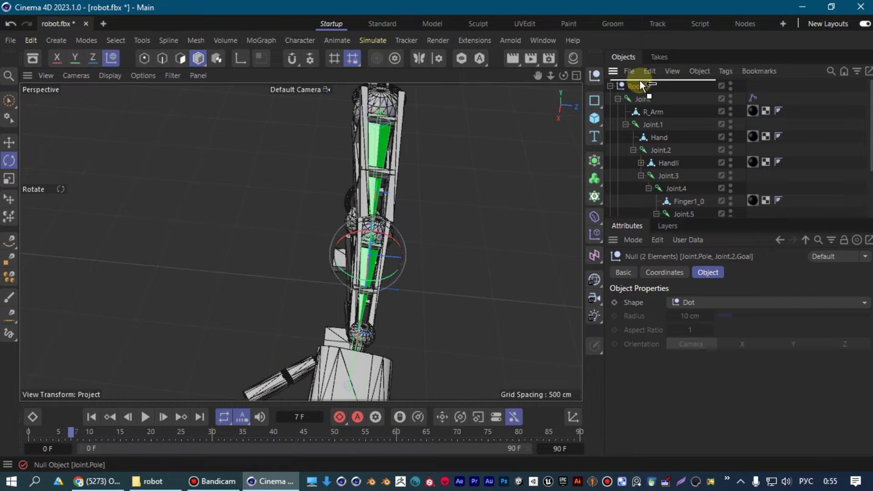
{"action": "left_click_drag", "start_coordinate": [498, 190], "coordinate": [563, 163], "text": "alt"}
{"action": "left_click_drag", "start_coordinate": [419, 245], "coordinate": [410, 205], "text": "alt"}
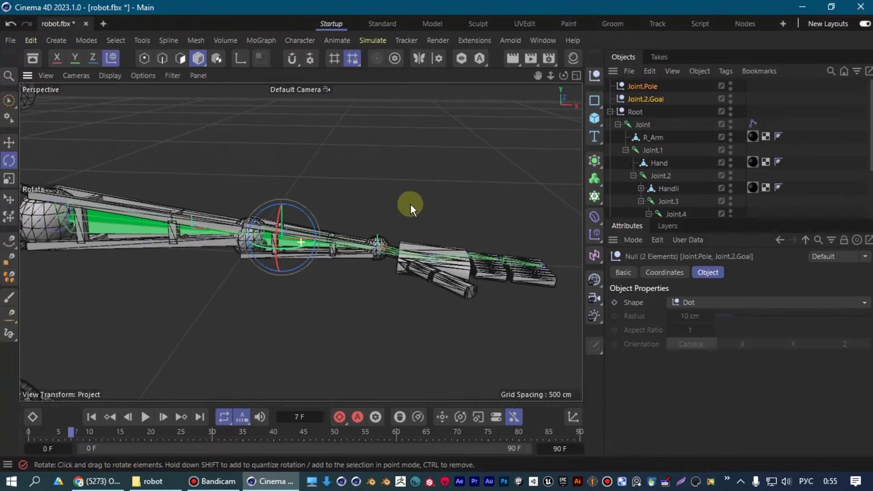
Pull Joint.2.Goal left in the viewport to bend the arm at the elbow
{"action": "left_click", "coordinate": [651, 100]}
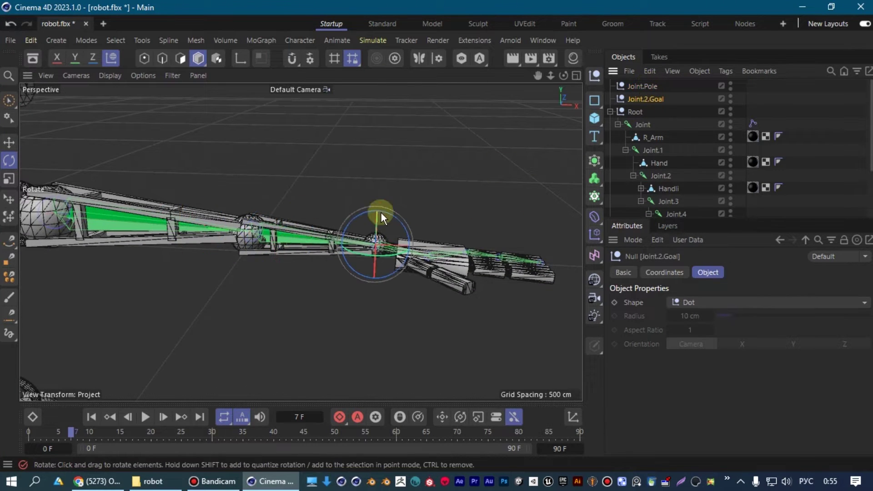
{"action": "left_click_drag", "start_coordinate": [380, 211], "coordinate": [386, 280], "text": "alt"}
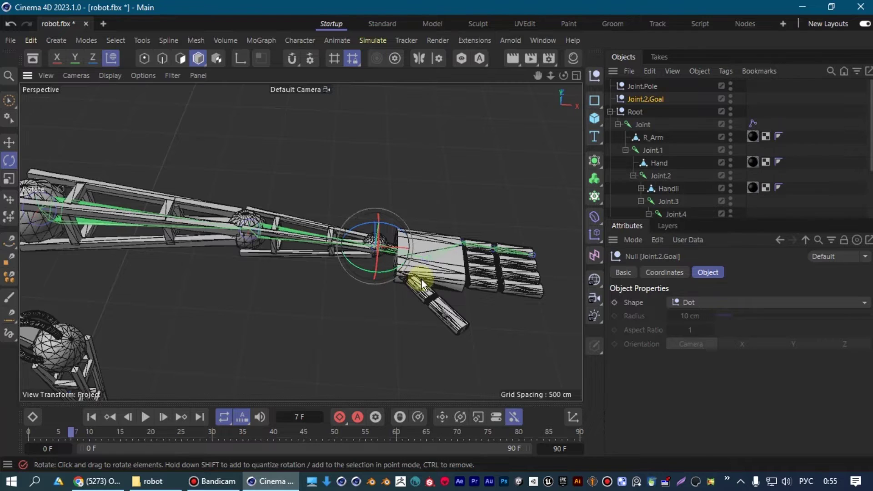
{"action": "key", "text": "e"}
{"action": "mouse_move", "coordinate": [419, 243]}
{"action": "left_mouse_down"}
{"action": "mouse_move", "coordinate": [334, 250]}
{"action": "mouse_move", "coordinate": [277, 168]}
{"action": "mouse_move", "coordinate": [362, 259]}
{"action": "mouse_move", "coordinate": [342, 236]}
{"action": "mouse_move", "coordinate": [321, 232]}
{"action": "left_mouse_up"}
{"action": "mouse_move", "coordinate": [314, 198]}
{"action": "left_mouse_down", "text": "alt"}
{"action": "mouse_move", "coordinate": [225, 145]}
{"action": "mouse_move", "coordinate": [225, 157]}
{"action": "mouse_move", "coordinate": [444, 171]}
{"action": "left_mouse_up", "text": "alt"}
{"action": "scroll", "coordinate": [455, 155], "scroll_direction": "up", "scroll_amount": 5}
{"action": "scroll", "coordinate": [326, 188], "scroll_direction": "up", "scroll_amount": 3}
{"action": "scroll", "coordinate": [332, 229], "scroll_direction": "up", "scroll_amount": 2}
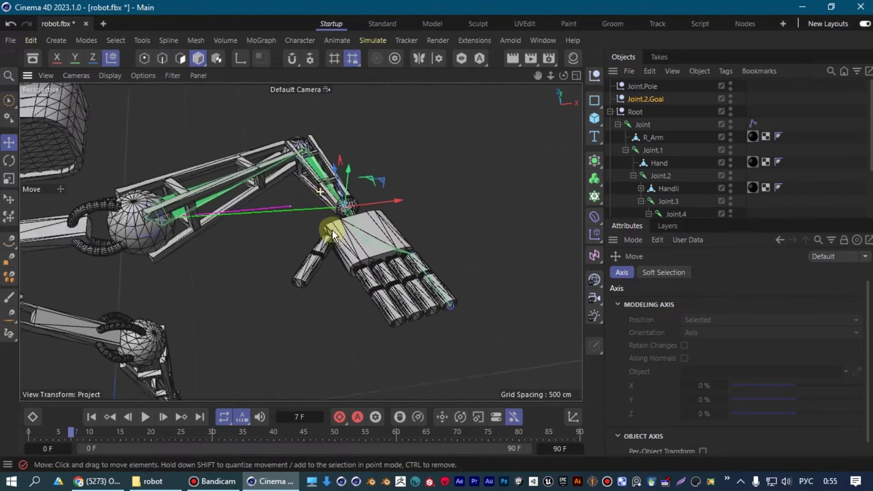
Pull Joint.2.Goal to stretch the arm nearly straight
{"action": "mouse_move", "coordinate": [395, 202]}
{"action": "left_mouse_down"}
{"action": "mouse_move", "coordinate": [502, 191]}
{"action": "mouse_move", "coordinate": [484, 200]}
{"action": "mouse_move", "coordinate": [227, 119]}
{"action": "mouse_move", "coordinate": [296, 201]}
{"action": "mouse_move", "coordinate": [323, 215]}
{"action": "left_mouse_up"}
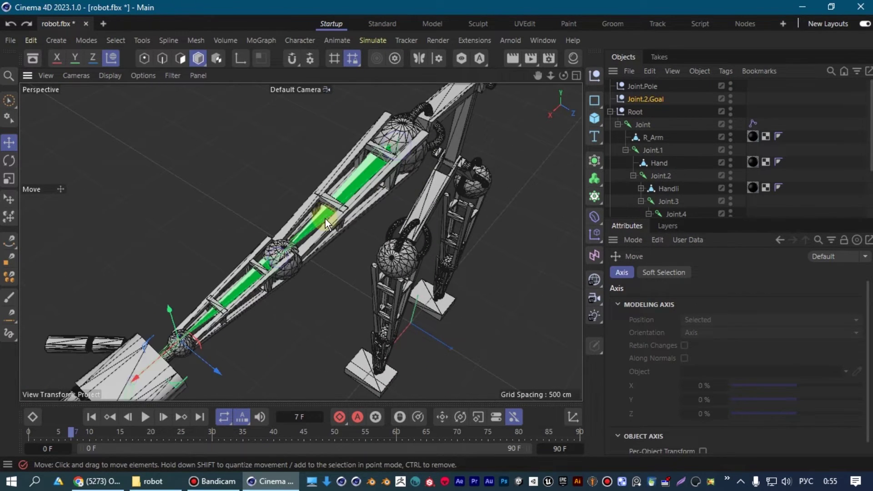
{"action": "mouse_move", "coordinate": [245, 200]}
{"action": "left_mouse_down", "text": "alt"}
{"action": "mouse_move", "coordinate": [492, 164]}
{"action": "mouse_move", "coordinate": [428, 206]}
{"action": "mouse_move", "coordinate": [339, 168]}
{"action": "mouse_move", "coordinate": [387, 230]}
{"action": "left_mouse_up", "text": "alt"}
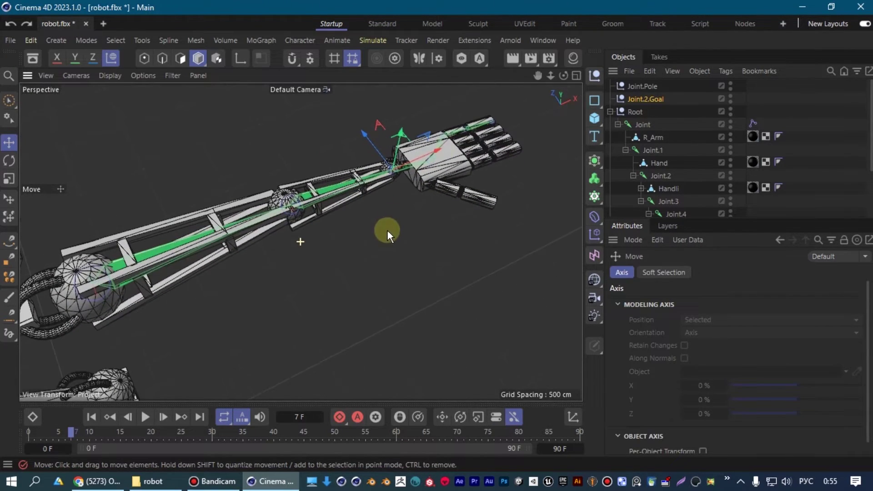
{"action": "mouse_move", "coordinate": [438, 152]}
{"action": "left_mouse_down", "text": "alt"}
{"action": "mouse_move", "coordinate": [240, 136]}
{"action": "mouse_move", "coordinate": [191, 154]}
{"action": "left_mouse_up", "text": "alt"}
Shift the Joint.Pole null along X and raise it above the arm
{"action": "left_click", "coordinate": [669, 101]}
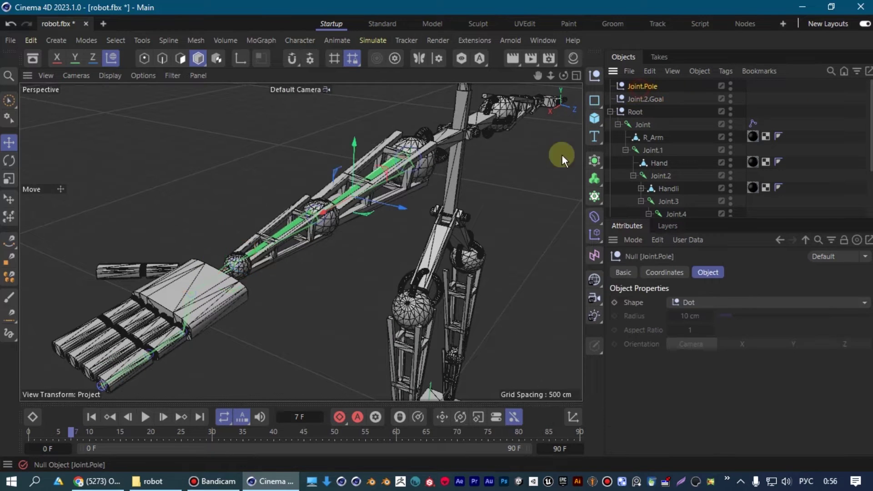
{"action": "left_click", "coordinate": [631, 83]}
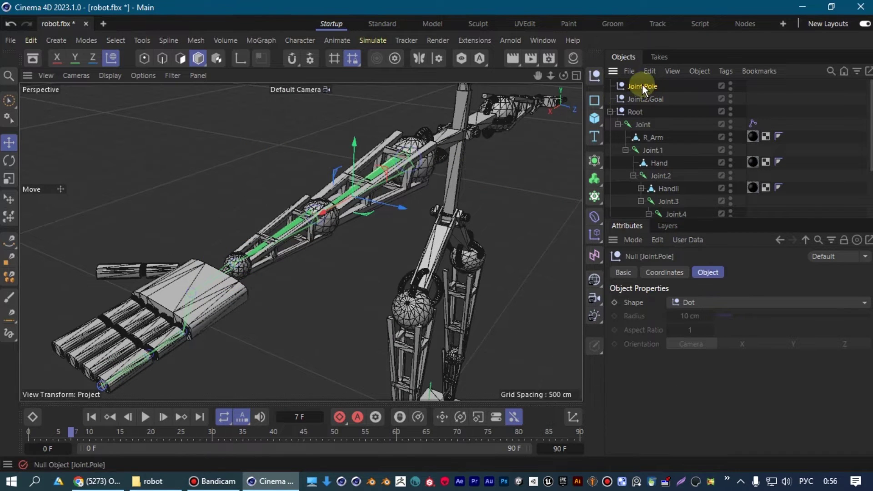
{"action": "mouse_move", "coordinate": [397, 211]}
{"action": "left_mouse_down"}
{"action": "mouse_move", "coordinate": [536, 212]}
{"action": "mouse_move", "coordinate": [525, 212]}
{"action": "left_mouse_up"}
{"action": "mouse_move", "coordinate": [471, 160]}
{"action": "left_mouse_down"}
{"action": "mouse_move", "coordinate": [443, 107]}
{"action": "mouse_move", "coordinate": [429, 180]}
{"action": "mouse_move", "coordinate": [424, 86]}
{"action": "mouse_move", "coordinate": [430, 140]}
{"action": "mouse_move", "coordinate": [478, 176]}
{"action": "mouse_move", "coordinate": [503, 151]}
{"action": "mouse_move", "coordinate": [424, 146]}
{"action": "mouse_move", "coordinate": [536, 175]}
{"action": "left_mouse_up"}
{"action": "mouse_move", "coordinate": [486, 194]}
{"action": "left_mouse_down"}
{"action": "mouse_move", "coordinate": [493, 189]}
{"action": "mouse_move", "coordinate": [471, 195]}
{"action": "mouse_move", "coordinate": [489, 190]}
{"action": "left_mouse_up"}
{"action": "left_click_drag", "start_coordinate": [394, 251], "coordinate": [492, 260], "text": "alt"}
{"action": "mouse_move", "coordinate": [416, 148]}
{"action": "left_mouse_down"}
{"action": "mouse_move", "coordinate": [461, 154]}
{"action": "mouse_move", "coordinate": [406, 183]}
{"action": "mouse_move", "coordinate": [374, 141]}
{"action": "mouse_move", "coordinate": [428, 211]}
{"action": "mouse_move", "coordinate": [361, 195]}
{"action": "mouse_move", "coordinate": [355, 155]}
{"action": "mouse_move", "coordinate": [367, 160]}
{"action": "mouse_move", "coordinate": [334, 141]}
{"action": "mouse_move", "coordinate": [327, 106]}
{"action": "mouse_move", "coordinate": [269, 250]}
{"action": "mouse_move", "coordinate": [237, 99]}
{"action": "mouse_move", "coordinate": [263, 118]}
{"action": "mouse_move", "coordinate": [328, 137]}
{"action": "mouse_move", "coordinate": [364, 246]}
{"action": "mouse_move", "coordinate": [370, 229]}
{"action": "left_mouse_up"}
{"action": "left_click", "coordinate": [639, 98]}
Display both IK nulls as hexagons with a 160 cm radius
{"action": "scroll", "coordinate": [370, 221], "scroll_direction": "up", "scroll_amount": 3}
{"action": "mouse_move", "coordinate": [402, 131]}
{"action": "left_mouse_down", "text": "alt"}
{"action": "mouse_move", "coordinate": [376, 149]}
{"action": "mouse_move", "coordinate": [297, 161]}
{"action": "left_mouse_up", "text": "alt"}
{"action": "left_click", "coordinate": [641, 86], "text": "ctrl"}
{"action": "left_click", "coordinate": [699, 302]}
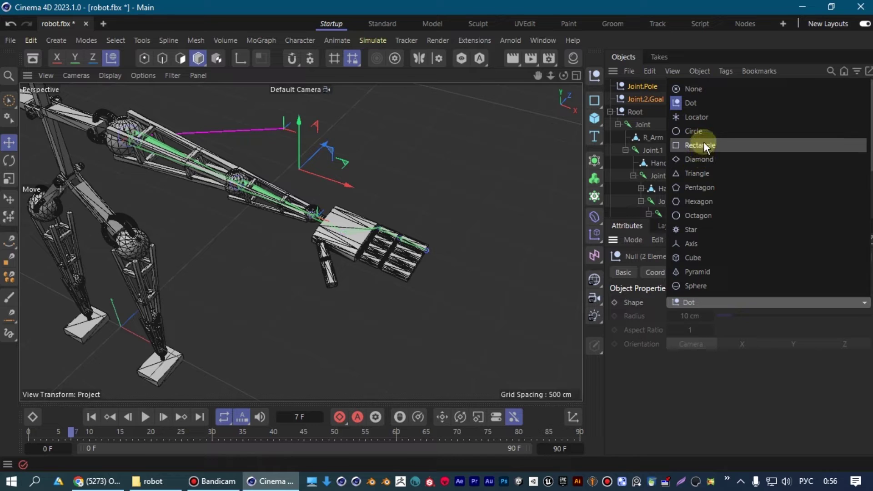
{"action": "left_click", "coordinate": [703, 202]}
{"action": "left_click_drag", "start_coordinate": [731, 315], "coordinate": [870, 316]}
{"action": "double_click", "coordinate": [690, 315]}
{"action": "type", "text": "160"}
{"action": "key", "text": "Return"}
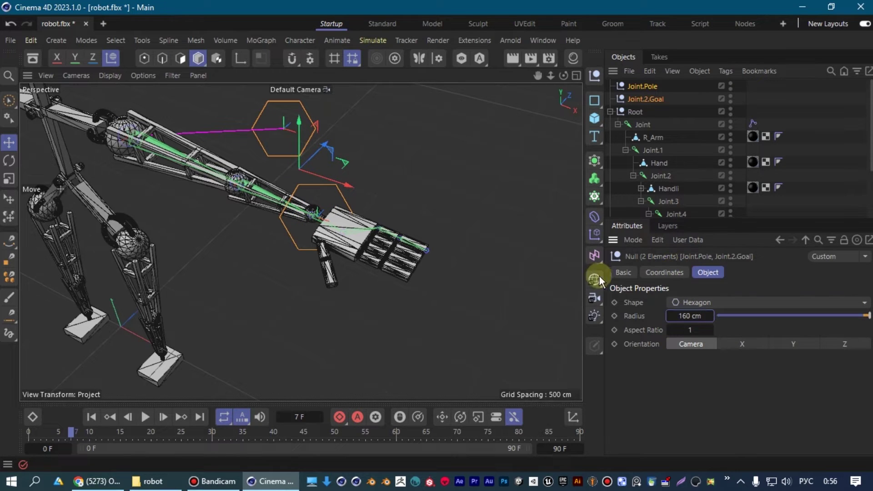
Give both nulls a custom red display colour
{"action": "left_click", "coordinate": [623, 272]}
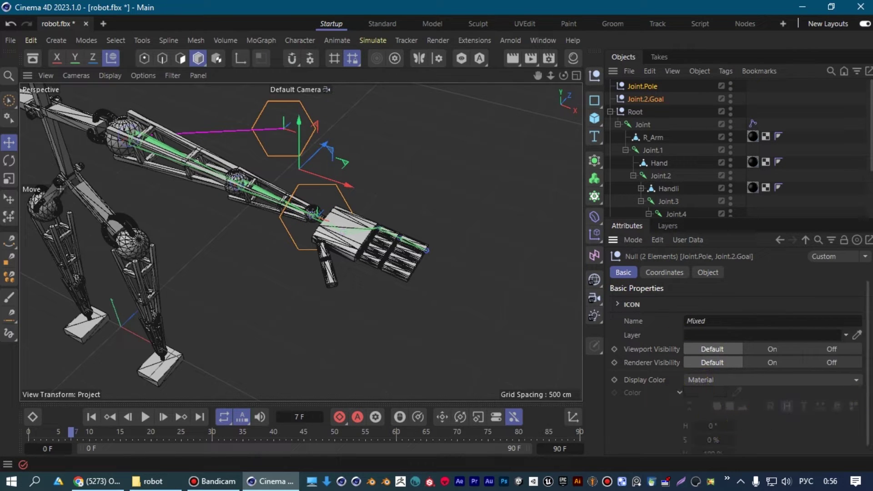
{"action": "left_click", "coordinate": [838, 381]}
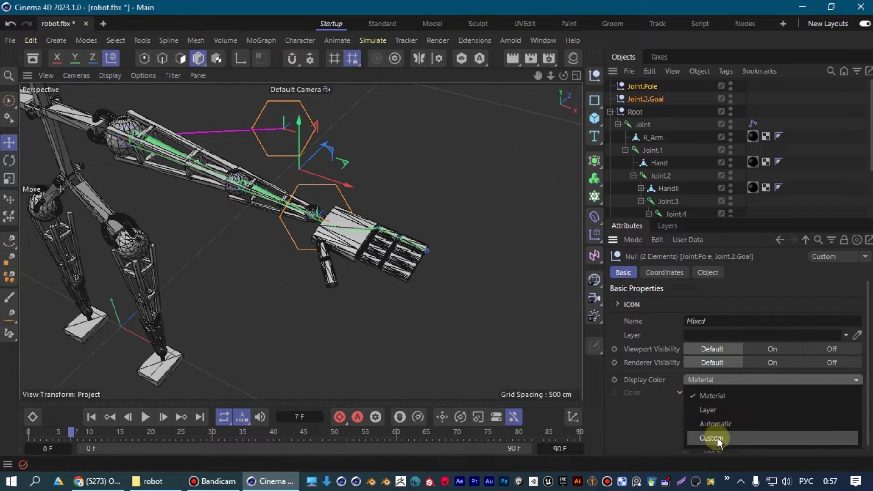
{"action": "left_click", "coordinate": [714, 438]}
{"action": "scroll", "coordinate": [870, 397], "scroll_direction": "down", "scroll_amount": 1}
{"action": "left_click_drag", "start_coordinate": [828, 432], "coordinate": [859, 432]}
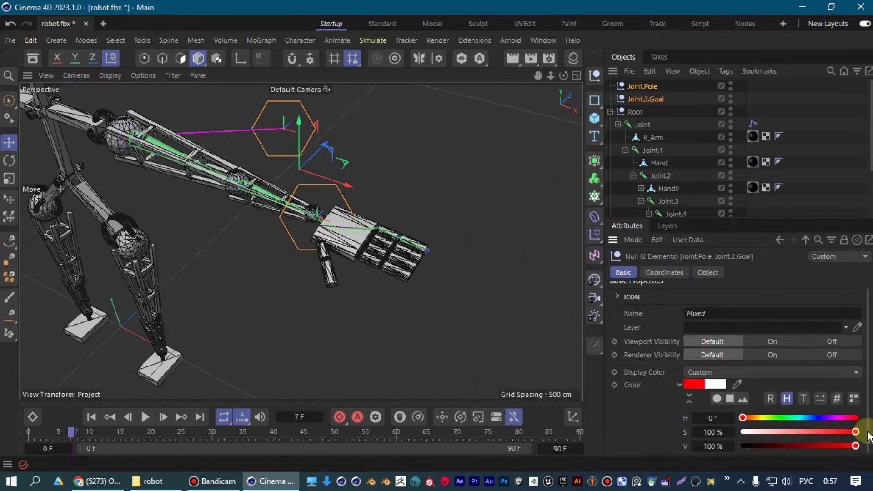
{"action": "left_click", "coordinate": [352, 162]}
Nudge Joint.2.Goal along X so the arm follows
{"action": "mouse_move", "coordinate": [352, 162]}
{"action": "left_mouse_down", "text": "alt"}
{"action": "mouse_move", "coordinate": [430, 189]}
{"action": "mouse_move", "coordinate": [331, 209]}
{"action": "left_mouse_up", "text": "alt"}
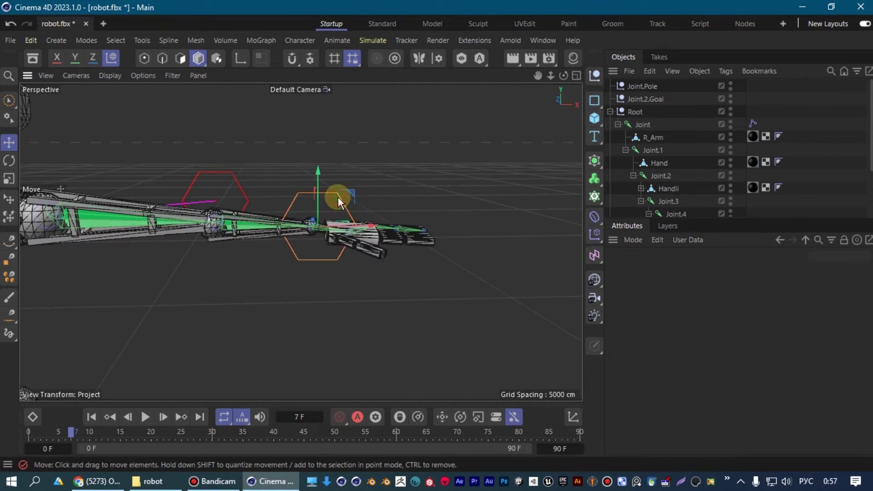
{"action": "left_click", "coordinate": [337, 197]}
{"action": "mouse_move", "coordinate": [380, 222]}
{"action": "left_mouse_down"}
{"action": "mouse_move", "coordinate": [250, 214]}
{"action": "mouse_move", "coordinate": [407, 227]}
{"action": "mouse_move", "coordinate": [385, 225]}
{"action": "left_mouse_up"}
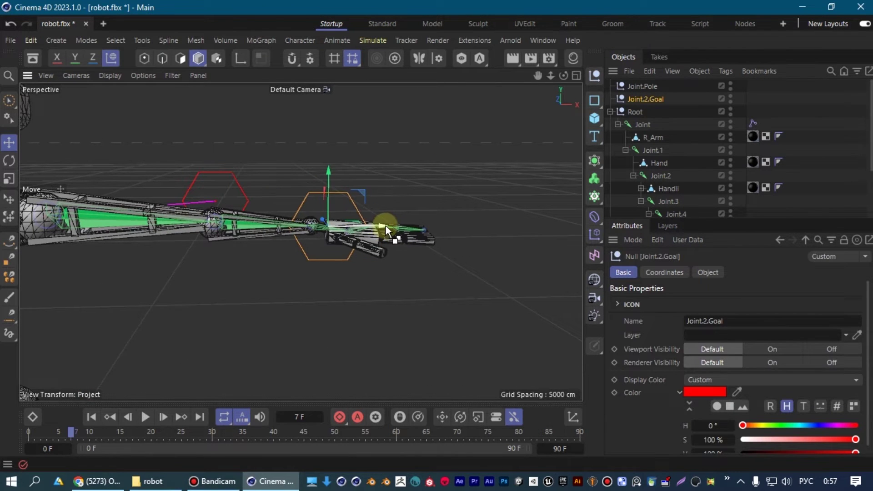
{"action": "scroll", "coordinate": [315, 195], "scroll_direction": "up", "scroll_amount": 5}
{"action": "left_click_drag", "start_coordinate": [315, 195], "coordinate": [303, 195], "text": "alt"}
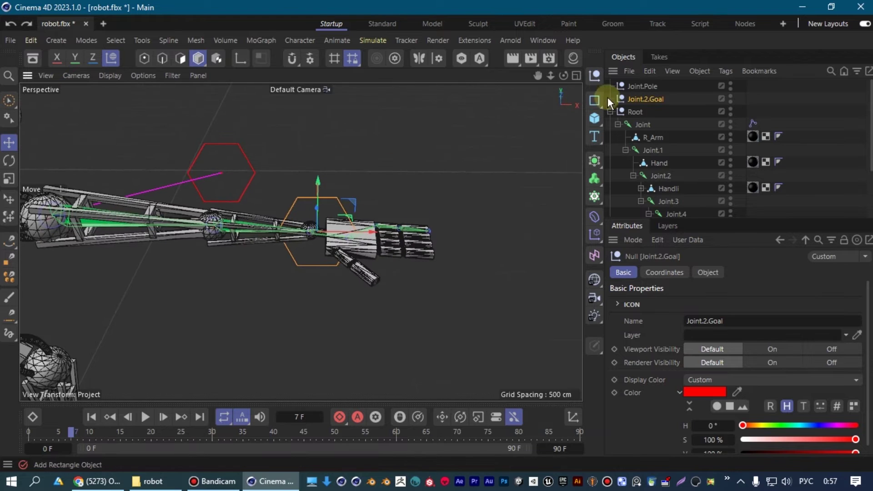
Freeze both control nulls' transforms, then test by moving the goal and pole
{"action": "left_click_drag", "start_coordinate": [691, 102], "coordinate": [622, 84]}
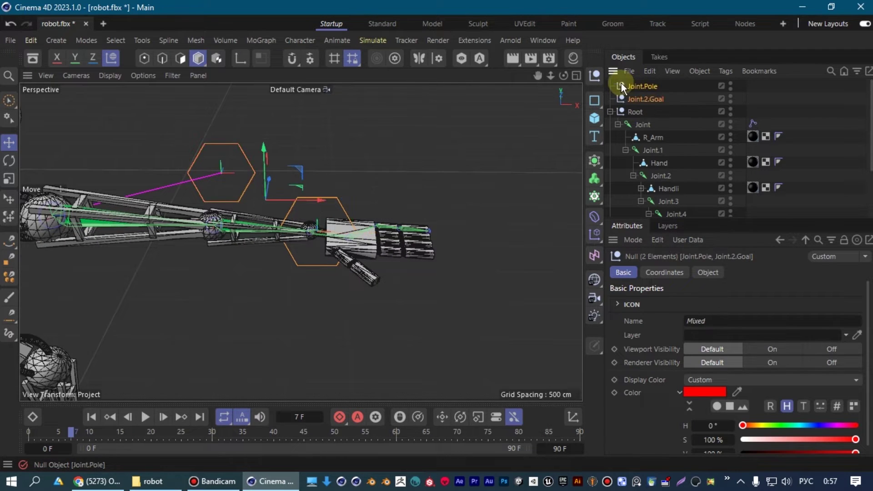
{"action": "left_click", "coordinate": [660, 271]}
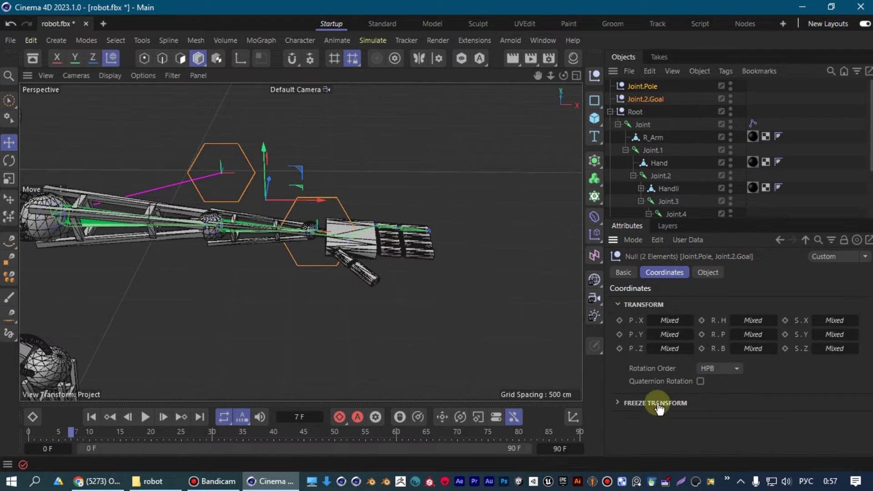
{"action": "left_click", "coordinate": [624, 406]}
{"action": "scroll", "coordinate": [868, 364], "scroll_direction": "down", "scroll_amount": 2}
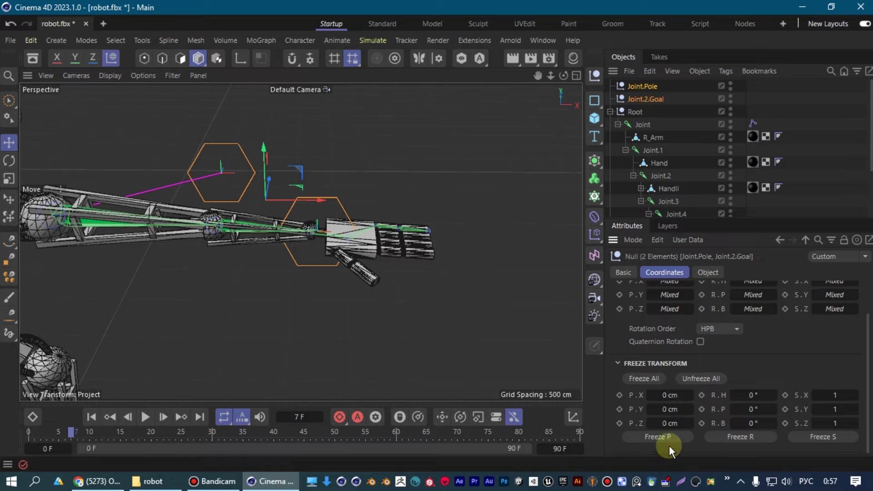
{"action": "left_click", "coordinate": [647, 378]}
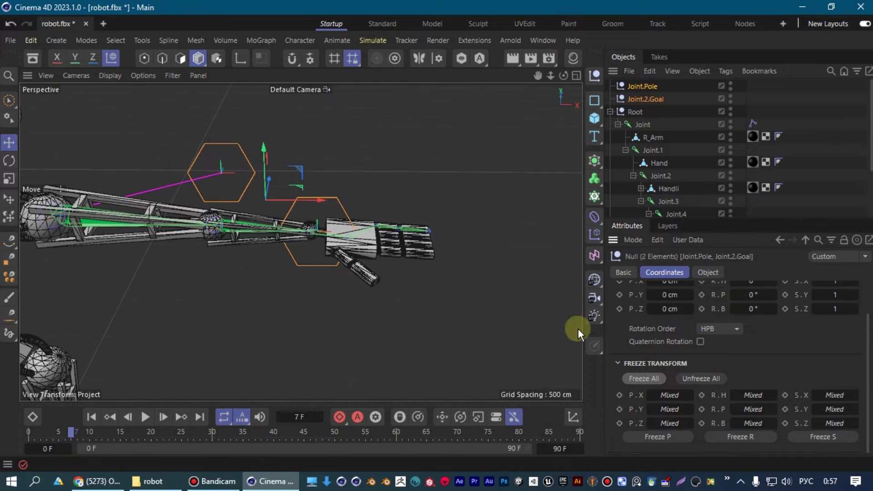
{"action": "left_click_drag", "start_coordinate": [340, 206], "coordinate": [239, 281]}
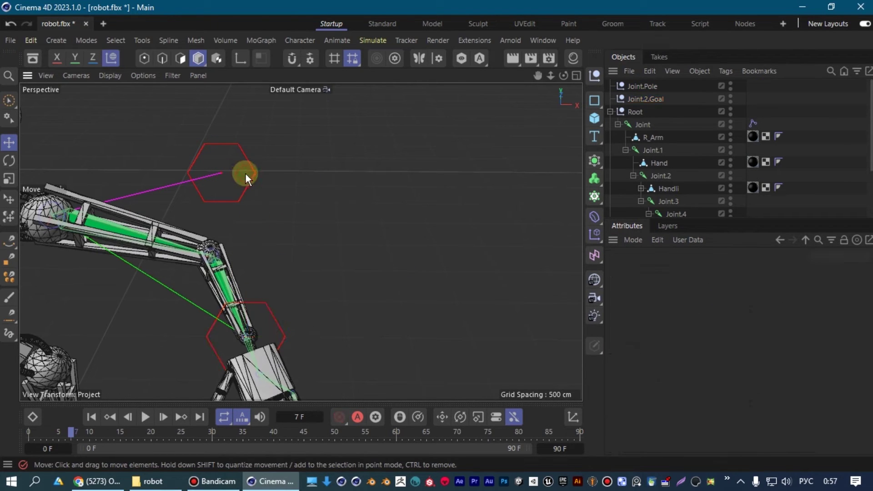
{"action": "left_click_drag", "start_coordinate": [244, 174], "coordinate": [241, 133]}
{"action": "left_click_drag", "start_coordinate": [293, 199], "coordinate": [288, 249], "text": "alt"}
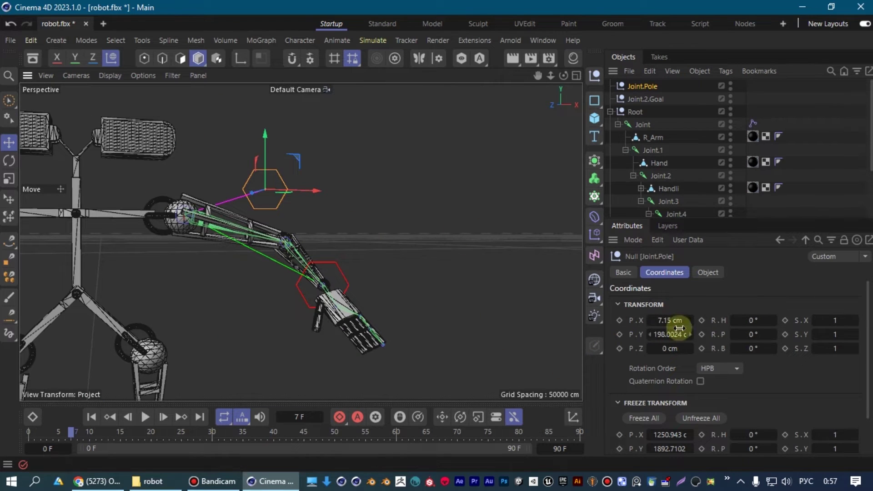
Reset Joint.Pole and Joint.2.Goal positions to 0 cm so the arm straightens
{"action": "left_click", "coordinate": [573, 417]}
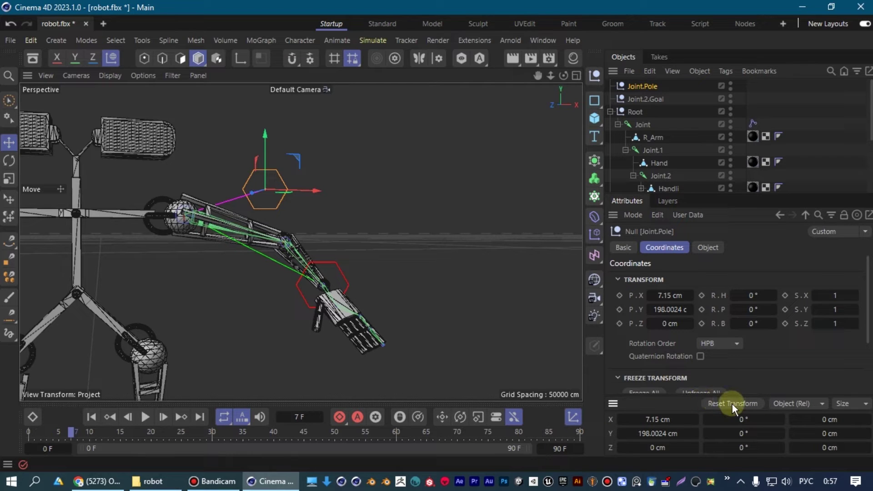
{"action": "left_click_drag", "start_coordinate": [866, 273], "coordinate": [867, 321]}
{"action": "left_click", "coordinate": [643, 317]}
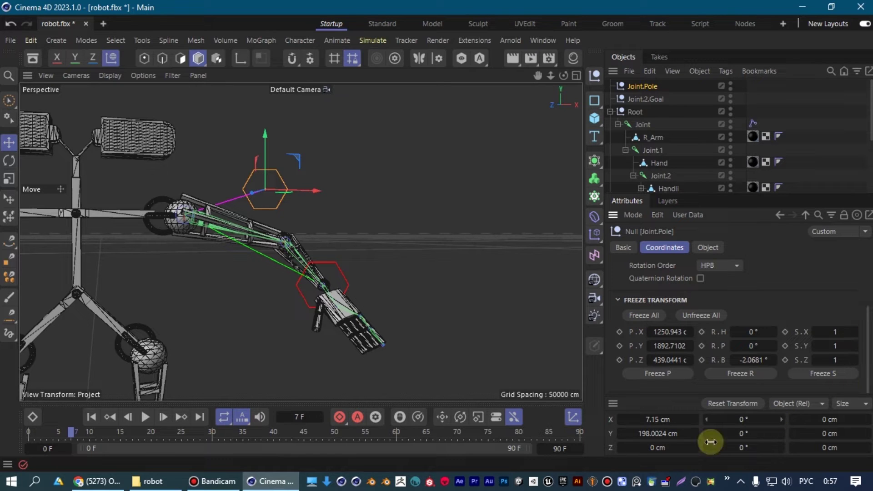
{"action": "left_click", "coordinate": [572, 417]}
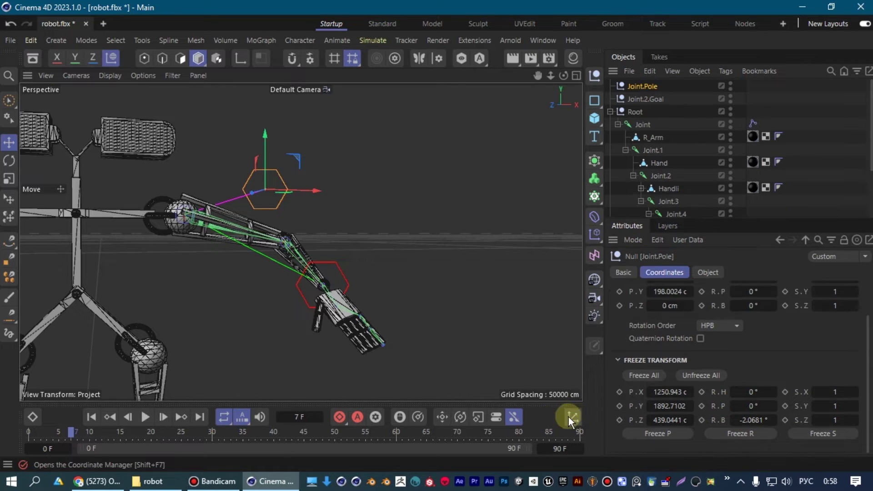
{"action": "left_click", "coordinate": [572, 417]}
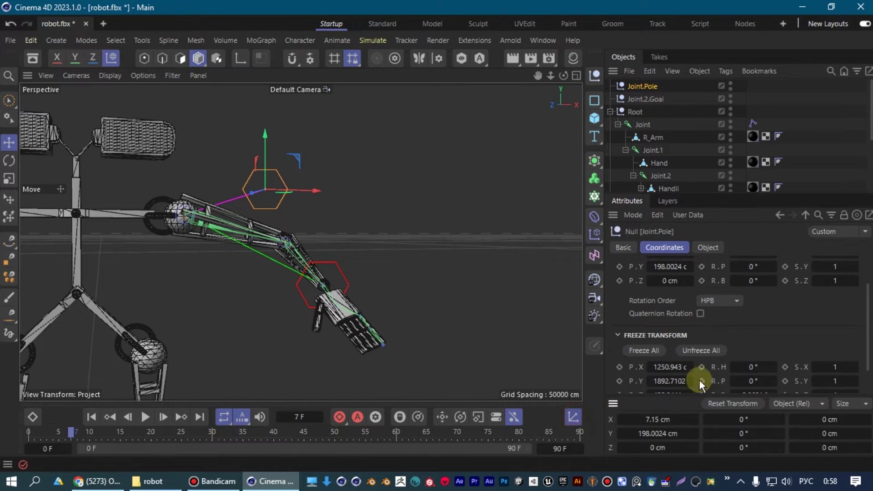
{"action": "left_click", "coordinate": [725, 404]}
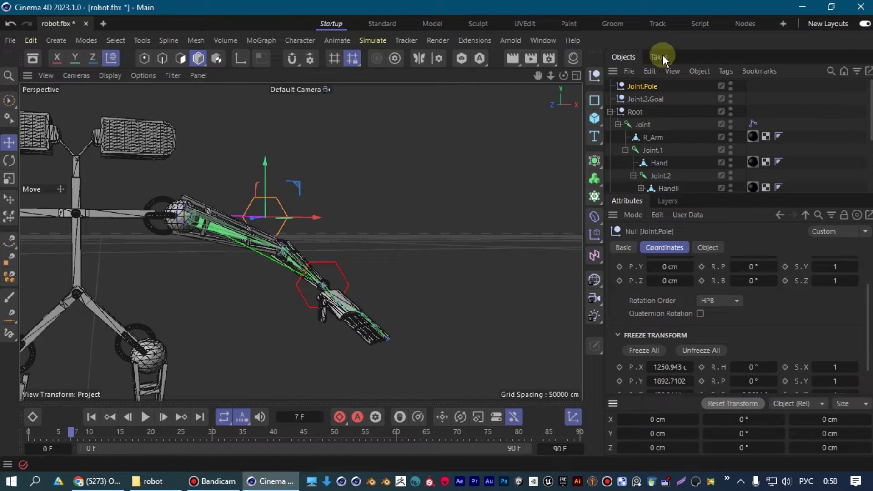
{"action": "left_click", "coordinate": [648, 98]}
{"action": "left_click", "coordinate": [732, 403]}
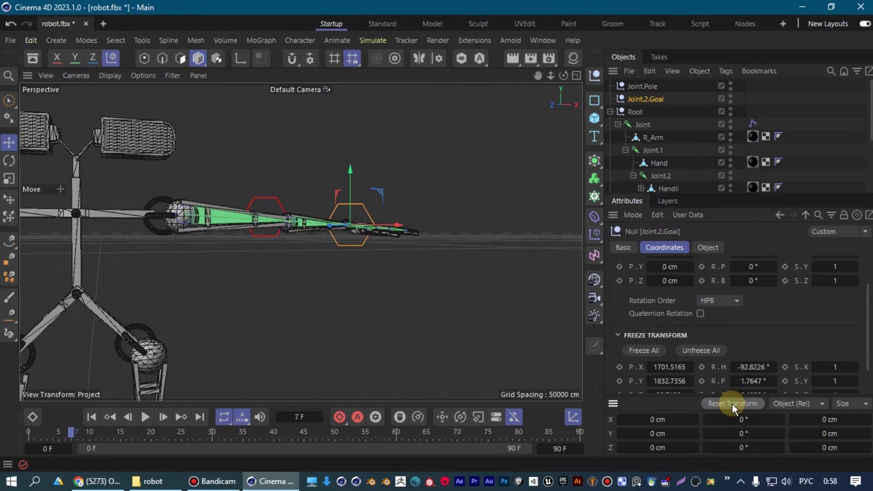
Zoom in on the robot hand and switch the viewport to smooth shading without wireframe
{"action": "mouse_move", "coordinate": [351, 144]}
{"action": "left_mouse_down", "text": "alt"}
{"action": "mouse_move", "coordinate": [342, 244]}
{"action": "mouse_move", "coordinate": [367, 300]}
{"action": "mouse_move", "coordinate": [171, 243]}
{"action": "mouse_move", "coordinate": [61, 187]}
{"action": "mouse_move", "coordinate": [125, 120]}
{"action": "mouse_move", "coordinate": [291, 172]}
{"action": "mouse_move", "coordinate": [315, 165]}
{"action": "left_mouse_up", "text": "alt"}
{"action": "middle_click_drag", "start_coordinate": [315, 165], "coordinate": [365, 179], "text": "alt"}
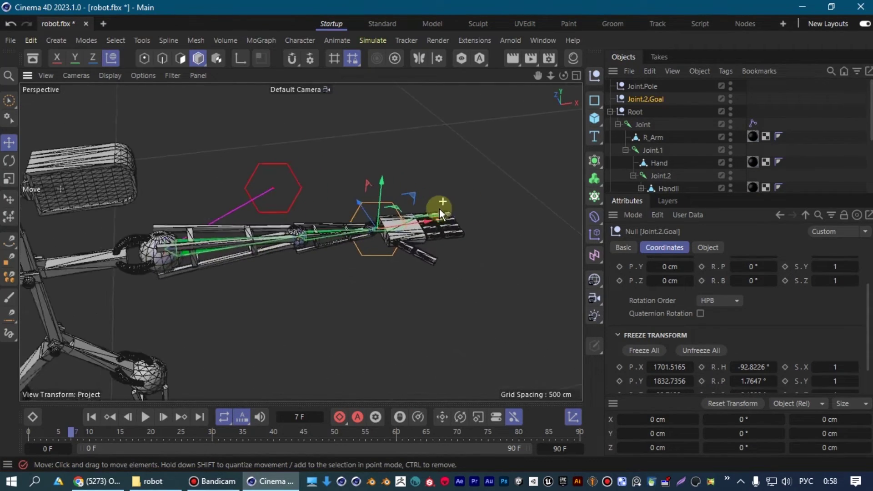
{"action": "scroll", "coordinate": [432, 211], "scroll_direction": "up", "scroll_amount": 2}
{"action": "scroll", "coordinate": [432, 211], "scroll_direction": "up", "scroll_amount": 2}
{"action": "scroll", "coordinate": [441, 207], "scroll_direction": "up", "scroll_amount": 3}
{"action": "mouse_move", "coordinate": [450, 204]}
{"action": "left_mouse_down", "text": "alt"}
{"action": "mouse_move", "coordinate": [405, 272]}
{"action": "mouse_move", "coordinate": [319, 206]}
{"action": "left_mouse_up", "text": "alt"}
{"action": "scroll", "coordinate": [276, 222], "scroll_direction": "up", "scroll_amount": 3}
{"action": "scroll", "coordinate": [277, 222], "scroll_direction": "up", "scroll_amount": 2}
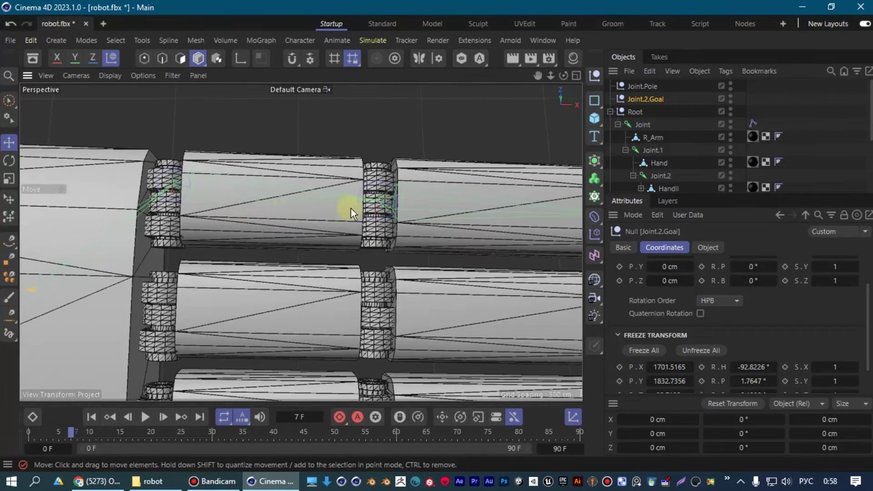
{"action": "key", "text": "n"}
{"action": "key", "text": "a"}
{"action": "mouse_move", "coordinate": [328, 189]}
{"action": "middle_mouse_down", "text": "alt"}
{"action": "mouse_move", "coordinate": [296, 159]}
{"action": "mouse_move", "coordinate": [280, 180]}
{"action": "middle_mouse_up", "text": "alt"}
{"action": "mouse_move", "coordinate": [280, 180]}
{"action": "left_mouse_down", "text": "alt"}
{"action": "mouse_move", "coordinate": [293, 128]}
{"action": "mouse_move", "coordinate": [286, 169]}
{"action": "left_mouse_up", "text": "alt"}
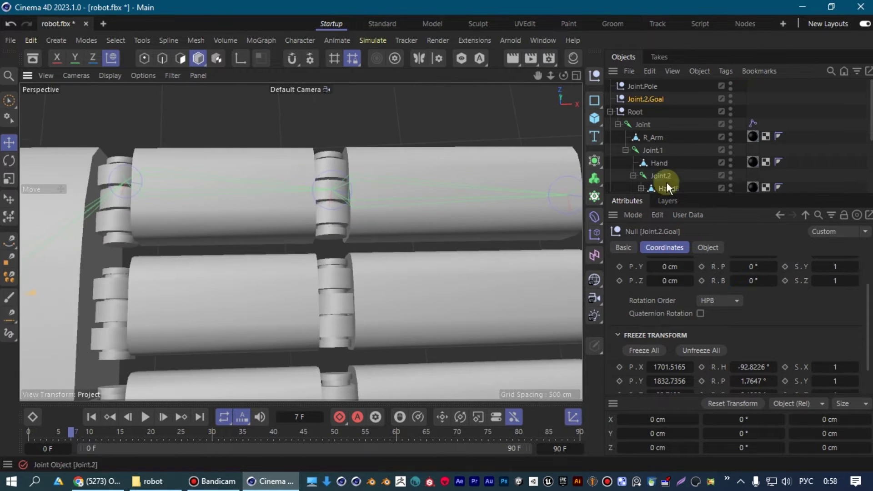
Select the arm joints Joint, Joint.1 and Joint.3 in turn
{"action": "left_click", "coordinate": [642, 124]}
{"action": "scroll", "coordinate": [107, 182], "scroll_direction": "down", "scroll_amount": 3}
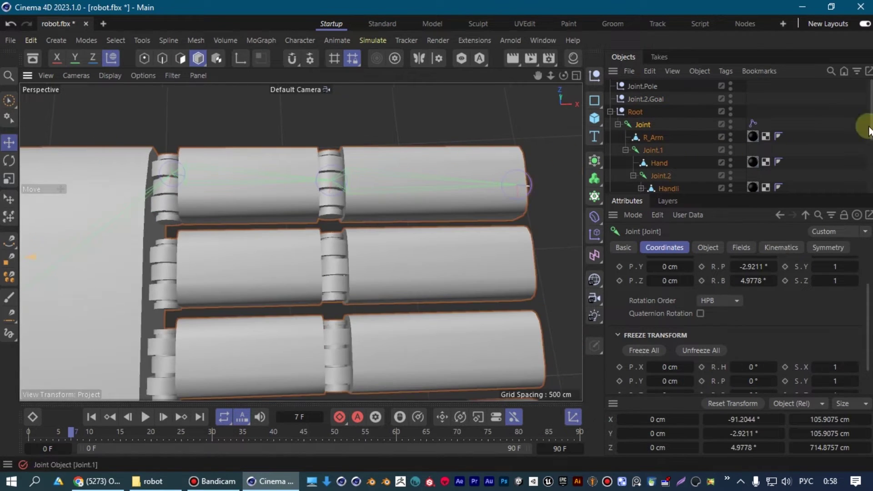
{"action": "left_click", "coordinate": [651, 150]}
{"action": "scroll", "coordinate": [210, 151], "scroll_direction": "down", "scroll_amount": 5}
{"action": "scroll", "coordinate": [212, 172], "scroll_direction": "down", "scroll_amount": 3}
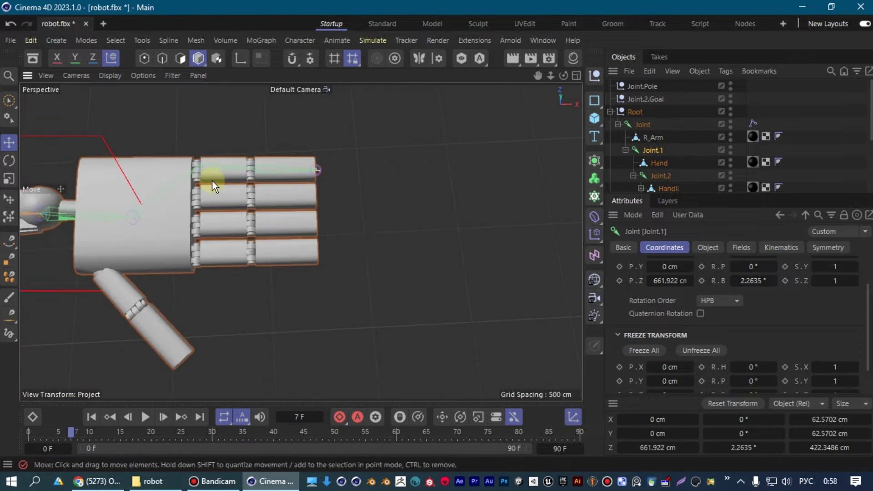
{"action": "scroll", "coordinate": [384, 146], "scroll_direction": "up", "scroll_amount": 3}
{"action": "scroll", "coordinate": [318, 173], "scroll_direction": "down", "scroll_amount": 3}
{"action": "left_click", "coordinate": [251, 201]}
{"action": "scroll", "coordinate": [300, 193], "scroll_direction": "up", "scroll_amount": 1}
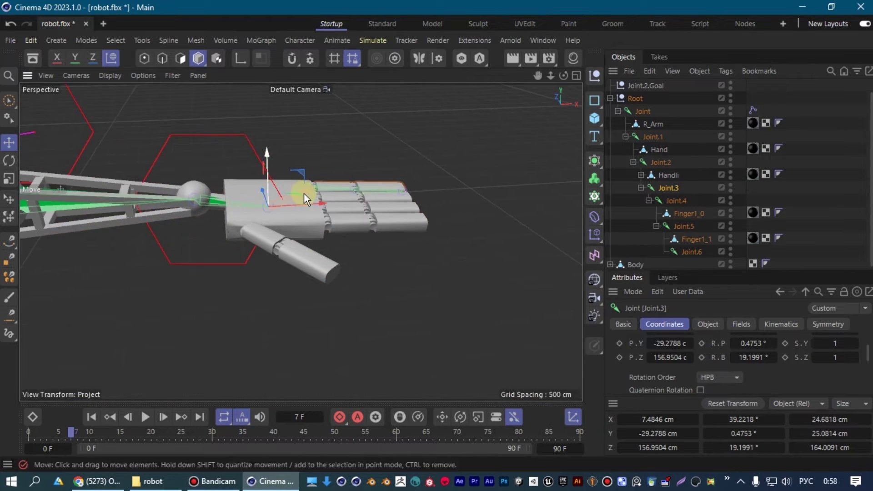
{"action": "scroll", "coordinate": [303, 192], "scroll_direction": "up", "scroll_amount": 2}
{"action": "scroll", "coordinate": [345, 219], "scroll_direction": "up", "scroll_amount": 2}
{"action": "scroll", "coordinate": [357, 181], "scroll_direction": "up", "scroll_amount": 3}
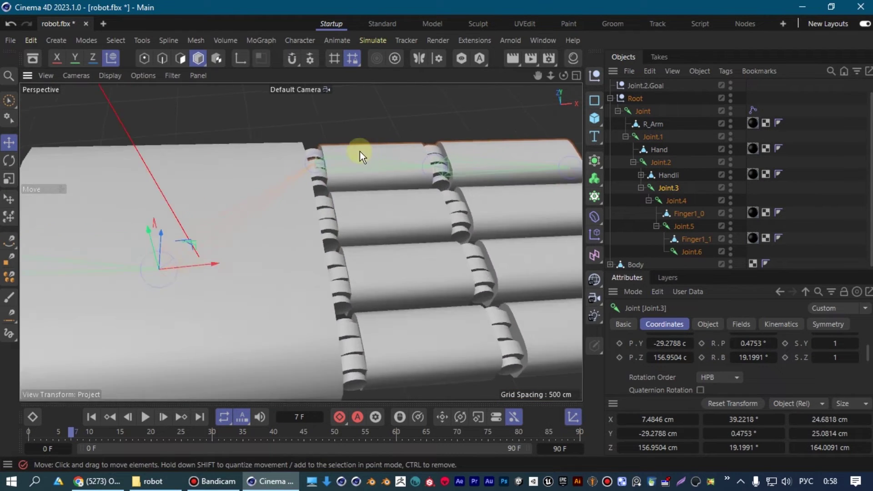
{"action": "scroll", "coordinate": [365, 151], "scroll_direction": "up", "scroll_amount": 2}
Step through finger joints Joint.4 to Joint.6, then show the arm's IK tag settings
{"action": "left_click", "coordinate": [673, 200]}
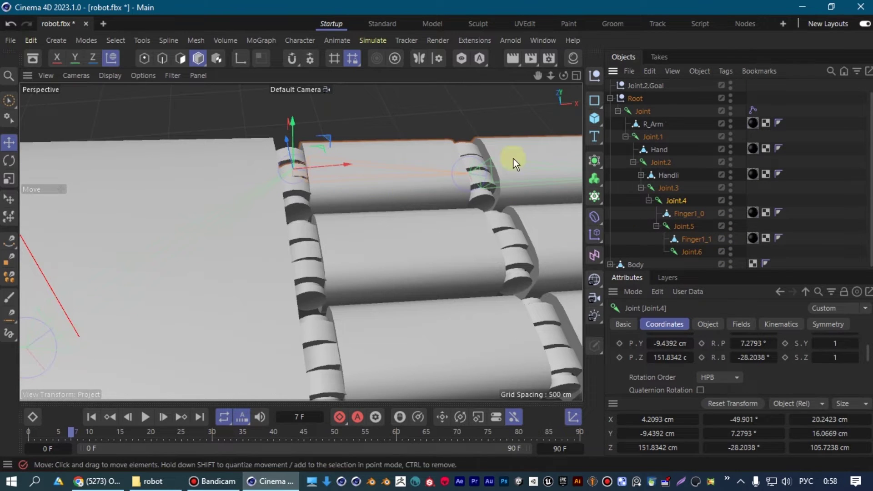
{"action": "middle_click_drag", "start_coordinate": [513, 159], "coordinate": [342, 149], "text": "alt"}
{"action": "left_click", "coordinate": [683, 226]}
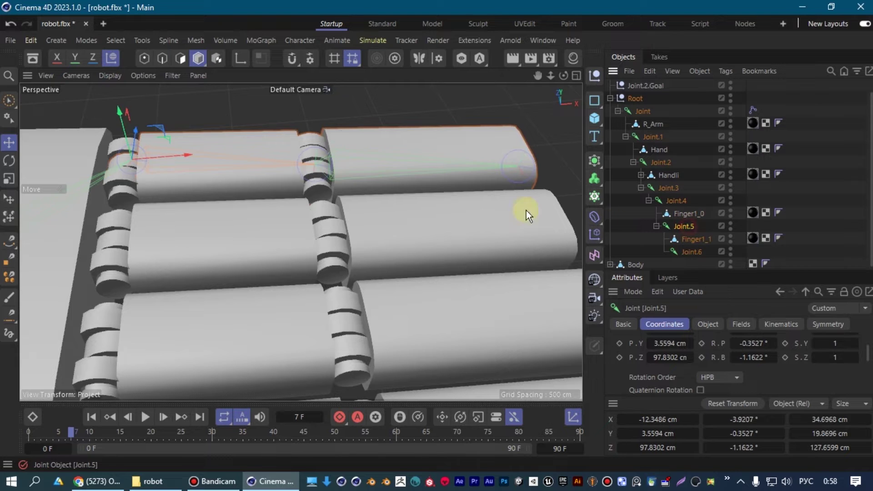
{"action": "middle_click_drag", "start_coordinate": [535, 158], "coordinate": [412, 164], "text": "alt"}
{"action": "left_click", "coordinate": [689, 252]}
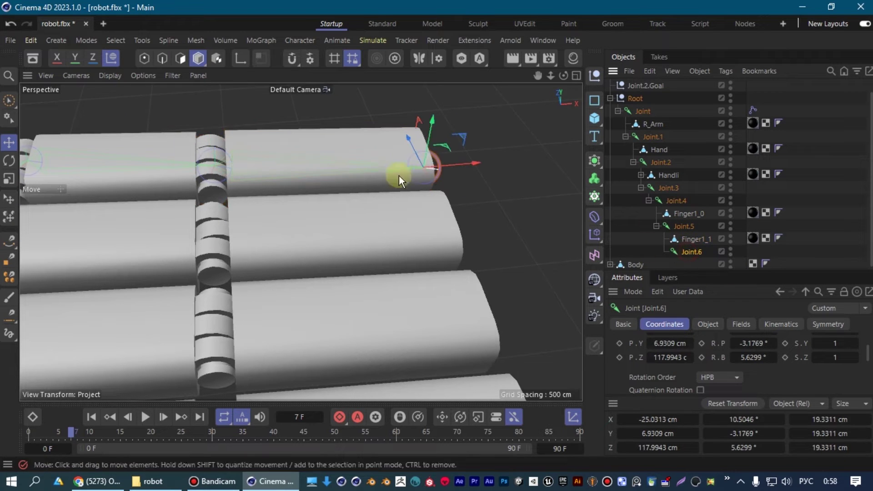
{"action": "mouse_move", "coordinate": [465, 144]}
{"action": "left_mouse_down", "text": "alt"}
{"action": "mouse_move", "coordinate": [314, 179]}
{"action": "mouse_move", "coordinate": [356, 192]}
{"action": "mouse_move", "coordinate": [130, 135]}
{"action": "mouse_move", "coordinate": [292, 150]}
{"action": "mouse_move", "coordinate": [334, 167]}
{"action": "left_mouse_up", "text": "alt"}
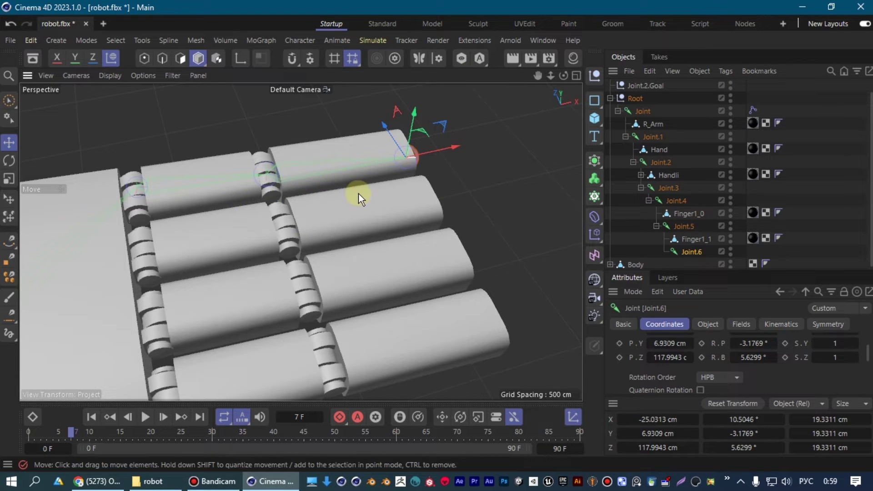
{"action": "left_click", "coordinate": [753, 109]}
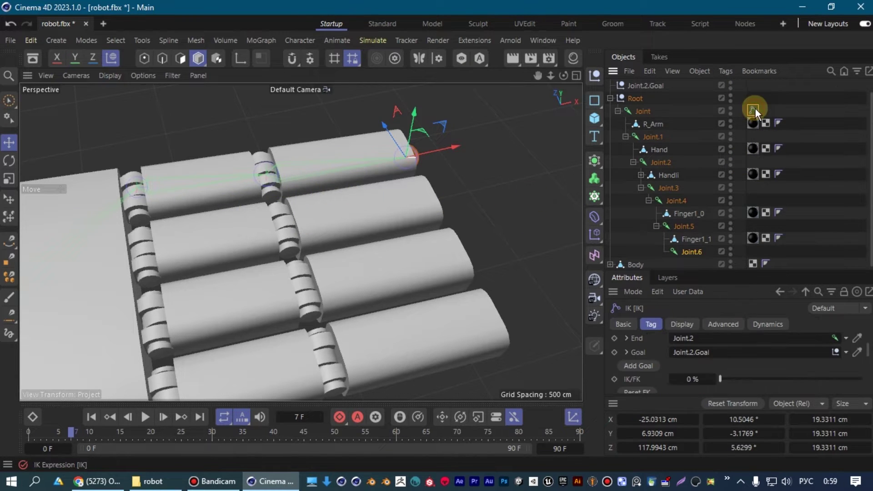
Convert the fingertip joint Joint.6 to a null via Character > Convert
{"action": "mouse_move", "coordinate": [110, 212]}
{"action": "right_mouse_down", "text": "alt"}
{"action": "mouse_move", "coordinate": [261, 197]}
{"action": "mouse_move", "coordinate": [148, 209]}
{"action": "right_mouse_up", "text": "alt"}
{"action": "mouse_move", "coordinate": [148, 209]}
{"action": "left_mouse_down", "text": "alt"}
{"action": "mouse_move", "coordinate": [365, 171]}
{"action": "mouse_move", "coordinate": [210, 220]}
{"action": "mouse_move", "coordinate": [312, 234]}
{"action": "mouse_move", "coordinate": [301, 240]}
{"action": "mouse_move", "coordinate": [342, 170]}
{"action": "mouse_move", "coordinate": [430, 179]}
{"action": "mouse_move", "coordinate": [447, 251]}
{"action": "left_mouse_up", "text": "alt"}
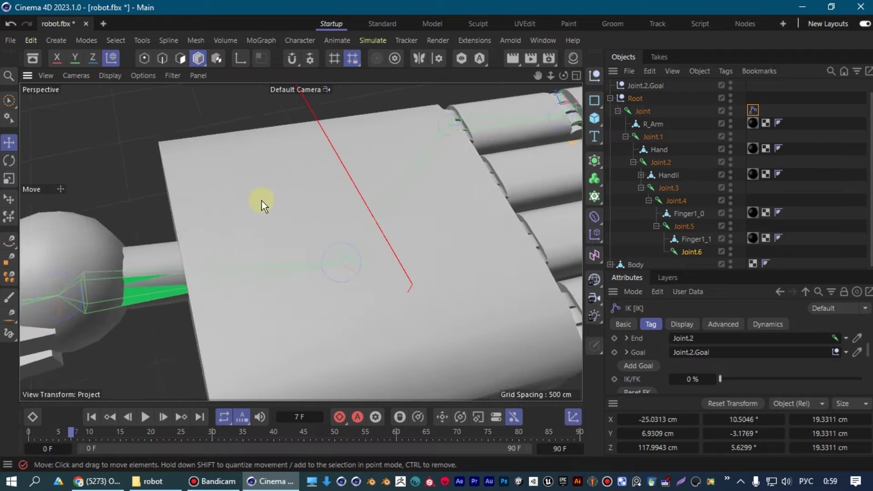
{"action": "left_click_drag", "start_coordinate": [695, 249], "coordinate": [689, 252]}
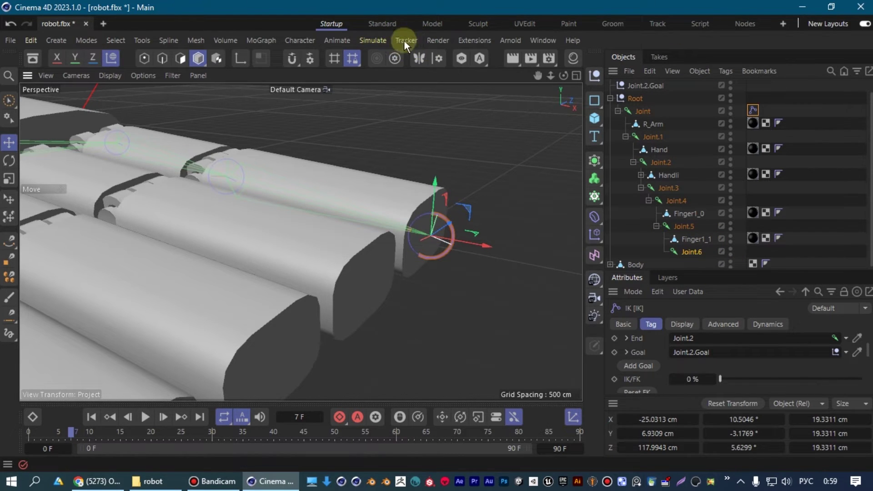
{"action": "left_click", "coordinate": [296, 40]}
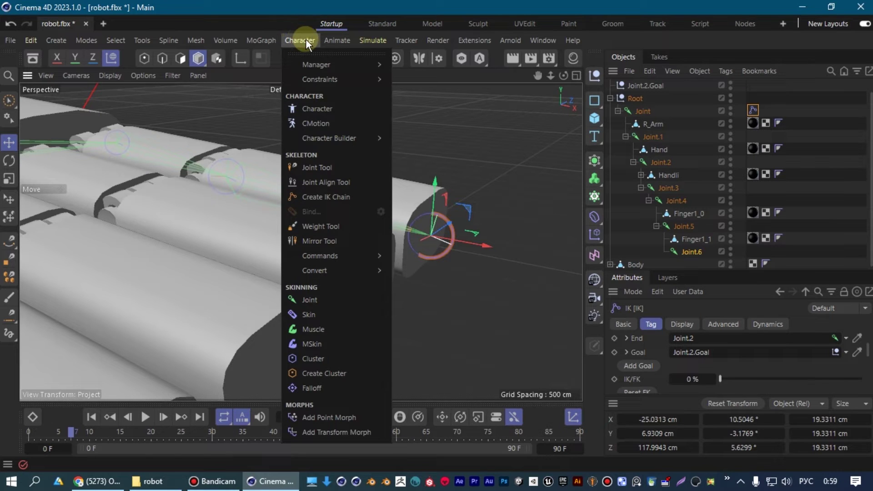
{"action": "mouse_move", "coordinate": [315, 270]}
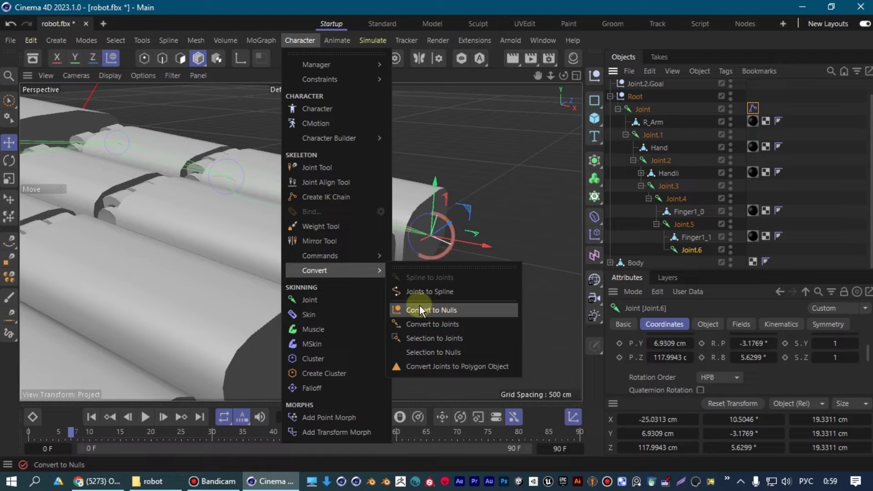
{"action": "left_click", "coordinate": [430, 310]}
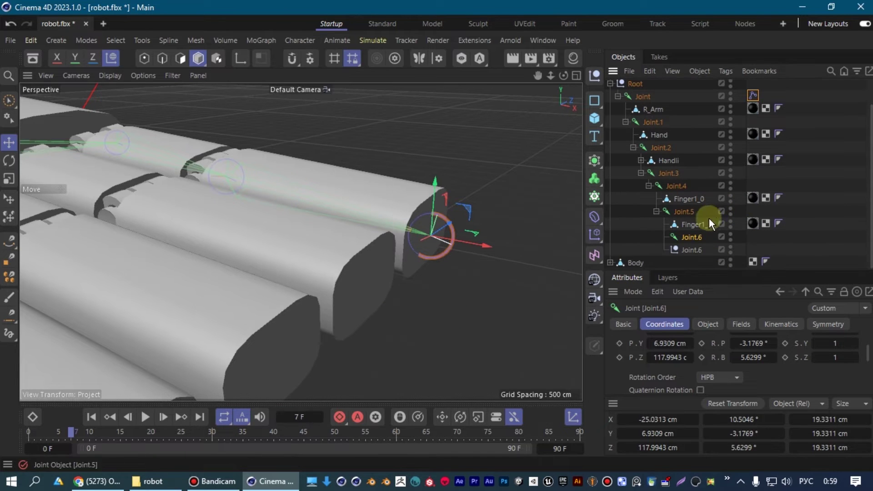
Move the new Joint.6 null to the top of the hierarchy and select Joint.5
{"action": "mouse_move", "coordinate": [697, 251]}
{"action": "left_mouse_down"}
{"action": "mouse_move", "coordinate": [672, 79]}
{"action": "mouse_move", "coordinate": [661, 81]}
{"action": "left_mouse_up"}
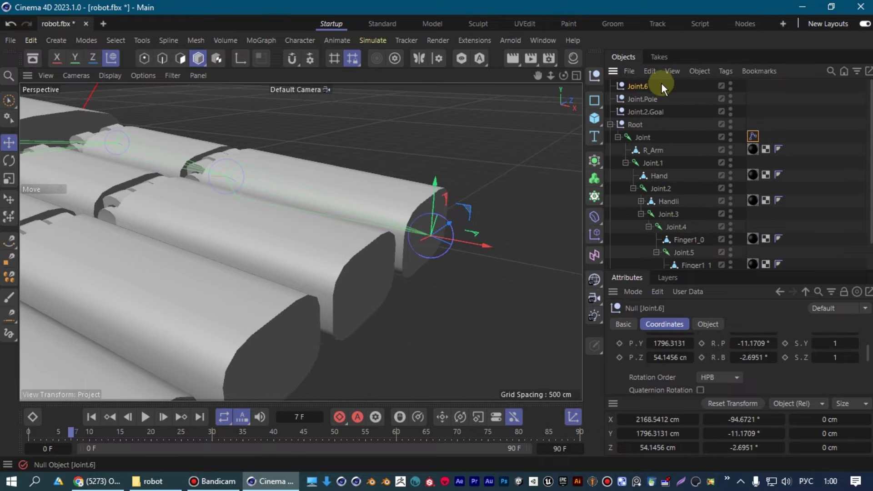
{"action": "scroll", "coordinate": [359, 155], "scroll_direction": "up", "scroll_amount": 2}
{"action": "scroll", "coordinate": [425, 157], "scroll_direction": "up", "scroll_amount": 5}
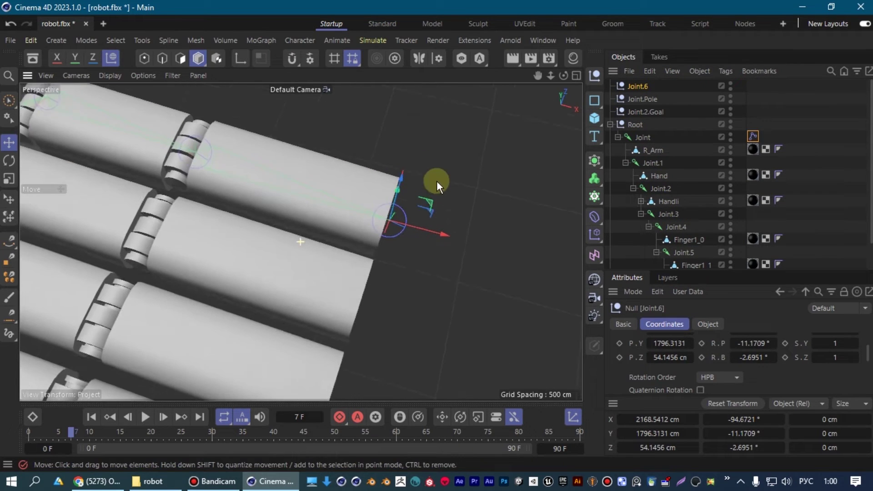
{"action": "scroll", "coordinate": [753, 203], "scroll_direction": "down", "scroll_amount": 1}
{"action": "left_click", "coordinate": [680, 226]}
{"action": "scroll", "coordinate": [200, 142], "scroll_direction": "up", "scroll_amount": 2}
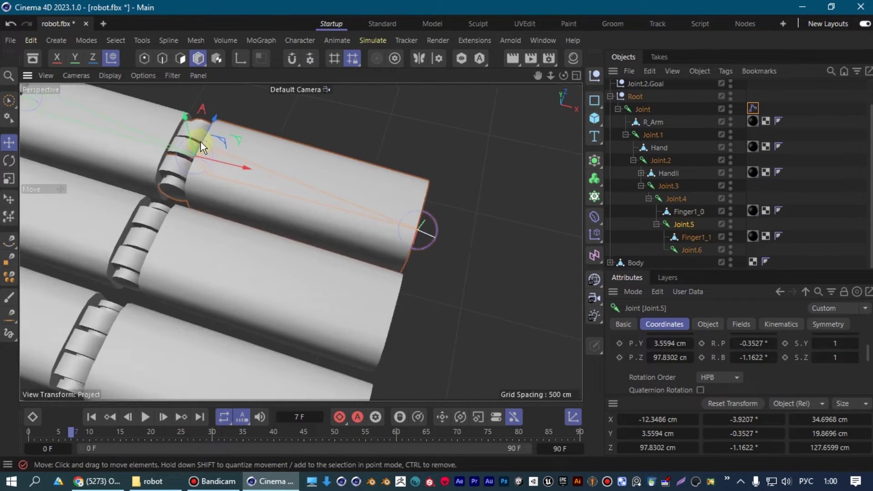
{"action": "scroll", "coordinate": [200, 166], "scroll_direction": "up", "scroll_amount": 2}
{"action": "scroll", "coordinate": [245, 138], "scroll_direction": "up", "scroll_amount": 3}
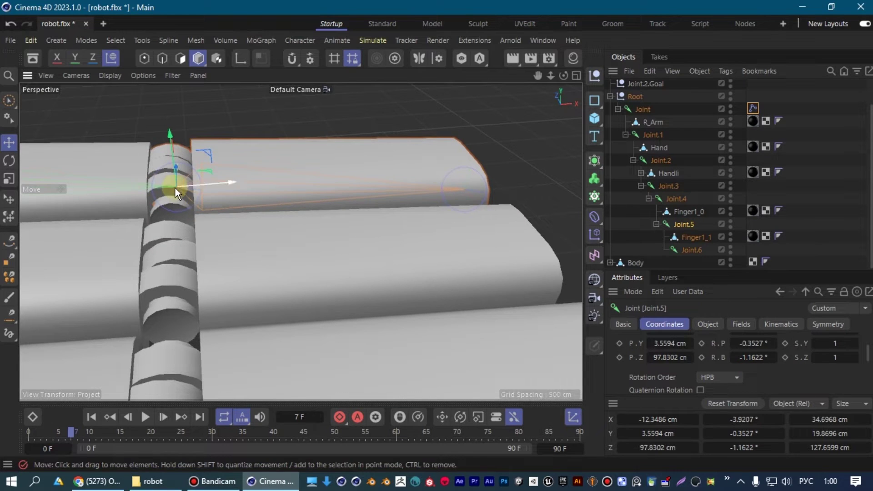
Test-rotate Joint.5 to bend the finger, then undo the bend
{"action": "key", "text": "r"}
{"action": "left_click_drag", "start_coordinate": [195, 160], "coordinate": [191, 164]}
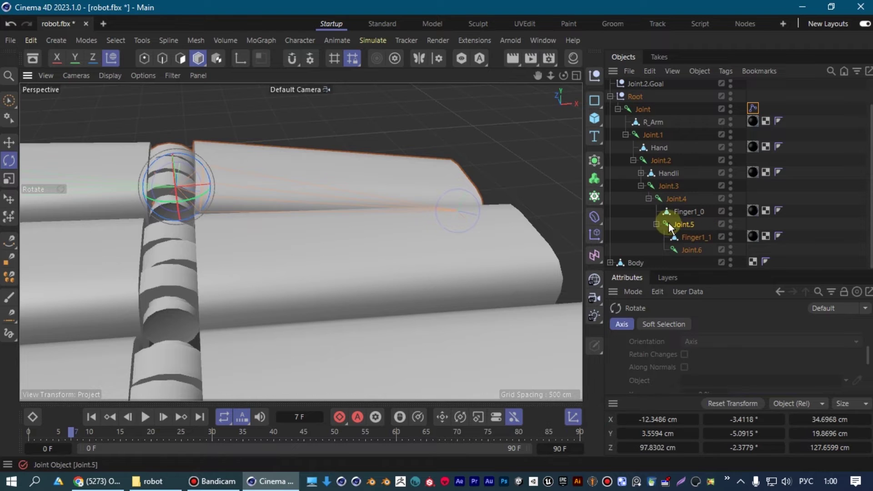
{"action": "key", "text": "ctrl+z"}
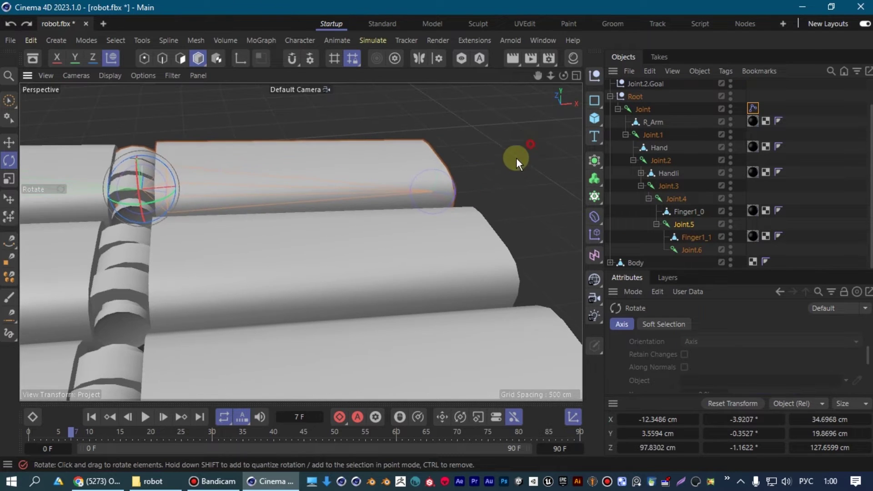
{"action": "left_click_drag", "start_coordinate": [521, 152], "coordinate": [637, 209], "text": "alt"}
Add a Constraint tag to Joint.5 with Transform enabled and show its Transform settings
{"action": "right_click", "coordinate": [675, 223]}
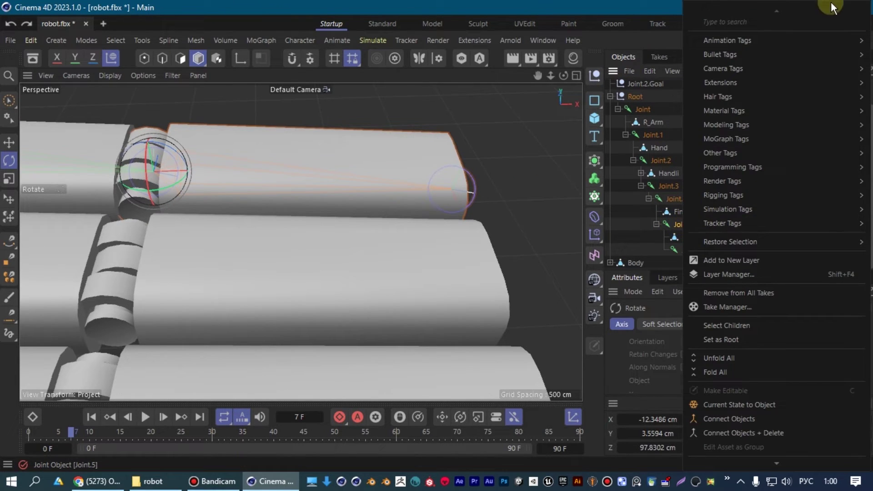
{"action": "mouse_move", "coordinate": [723, 195]}
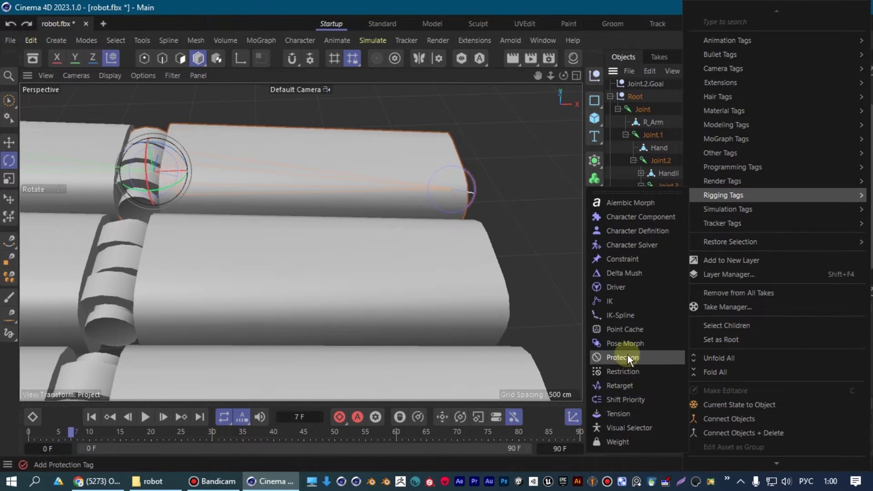
{"action": "left_click", "coordinate": [624, 259]}
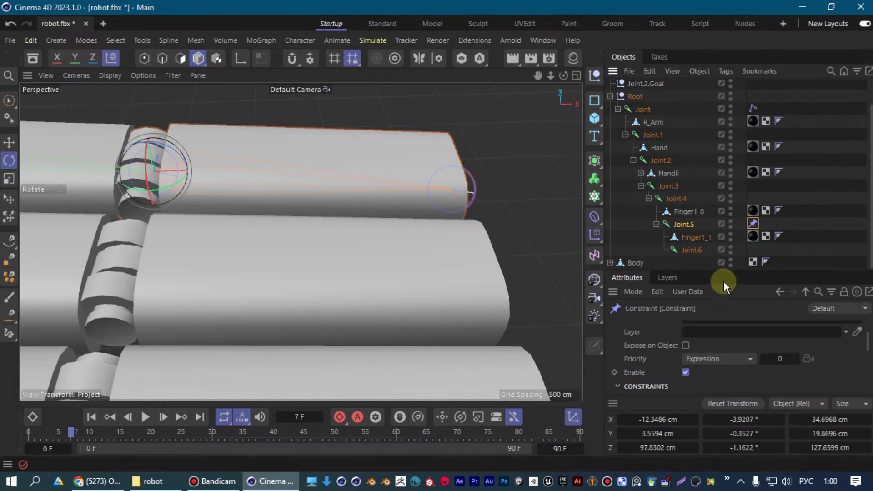
{"action": "left_click_drag", "start_coordinate": [727, 268], "coordinate": [733, 216]}
{"action": "mouse_move", "coordinate": [867, 291]}
{"action": "left_mouse_down"}
{"action": "mouse_move", "coordinate": [869, 324]}
{"action": "mouse_move", "coordinate": [835, 320]}
{"action": "left_mouse_up"}
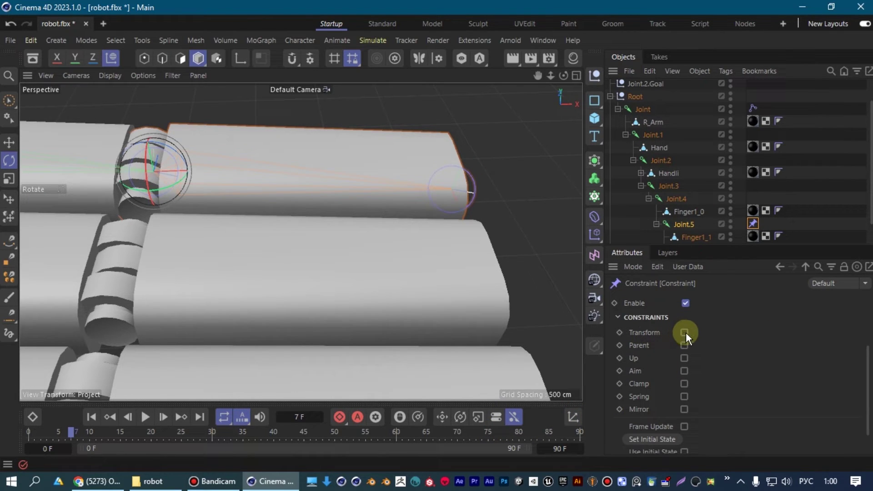
{"action": "left_click", "coordinate": [681, 332]}
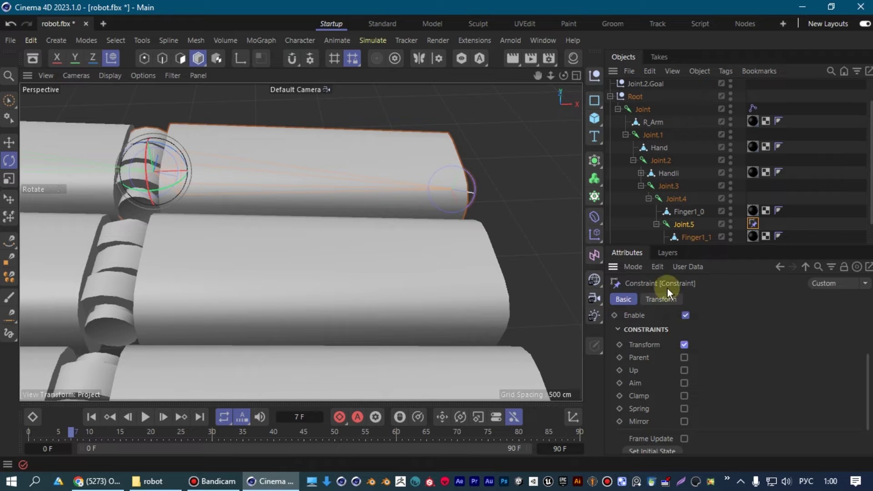
{"action": "left_click", "coordinate": [659, 298]}
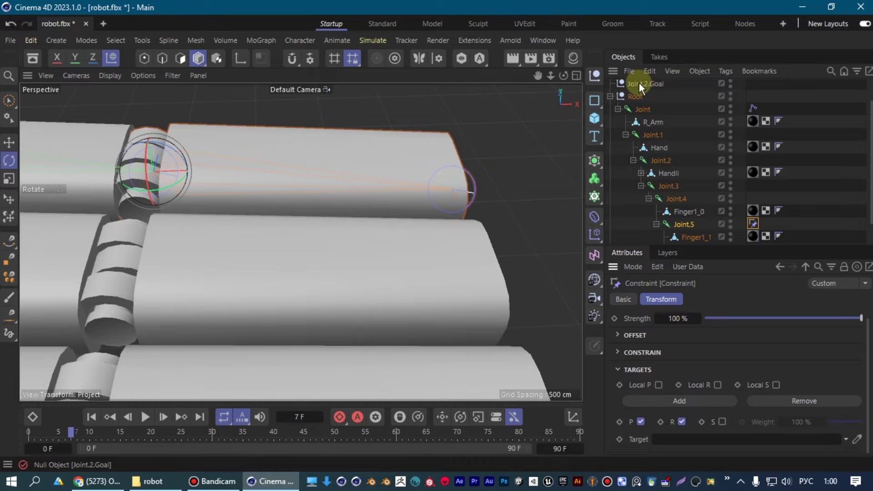
Set the Joint.6 null as the Transform constraint target and float the tag's attributes
{"action": "scroll", "coordinate": [863, 97], "scroll_direction": "up", "scroll_amount": 2}
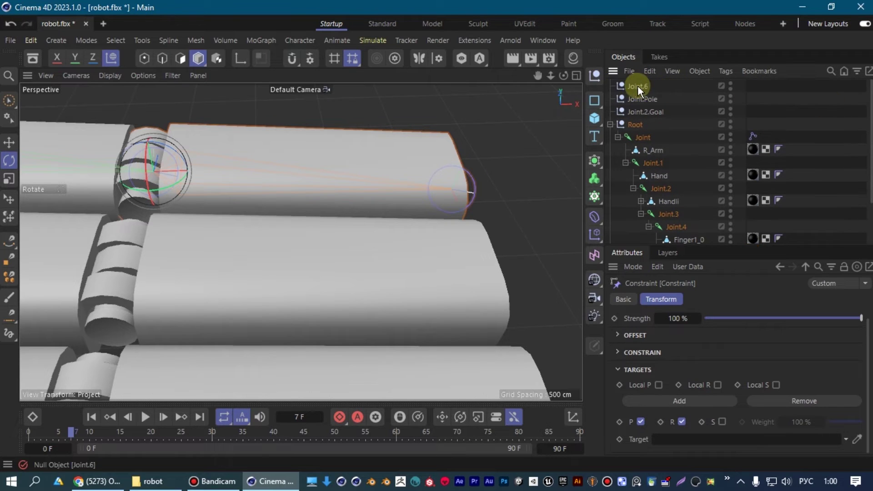
{"action": "left_click_drag", "start_coordinate": [637, 85], "coordinate": [670, 440]}
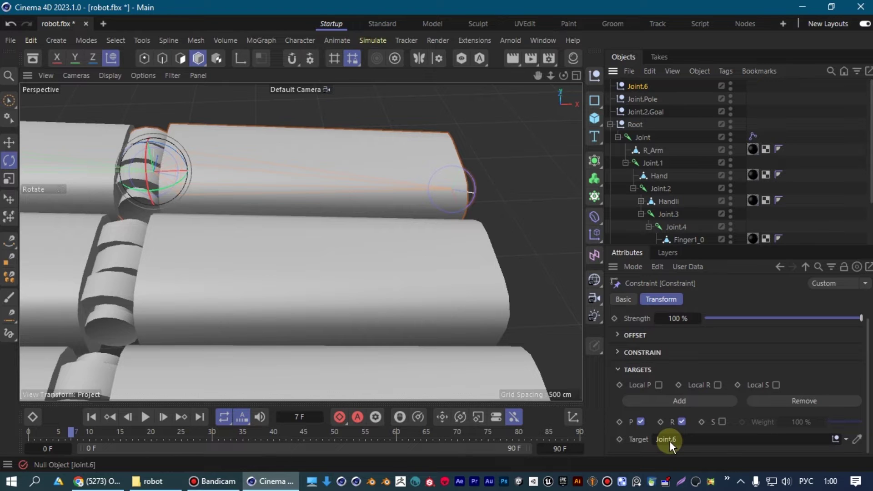
{"action": "mouse_move", "coordinate": [419, 184]}
{"action": "left_mouse_down", "text": "alt"}
{"action": "mouse_move", "coordinate": [428, 172]}
{"action": "mouse_move", "coordinate": [308, 175]}
{"action": "mouse_move", "coordinate": [359, 228]}
{"action": "mouse_move", "coordinate": [327, 136]}
{"action": "mouse_move", "coordinate": [358, 138]}
{"action": "mouse_move", "coordinate": [297, 184]}
{"action": "mouse_move", "coordinate": [242, 165]}
{"action": "left_mouse_up", "text": "alt"}
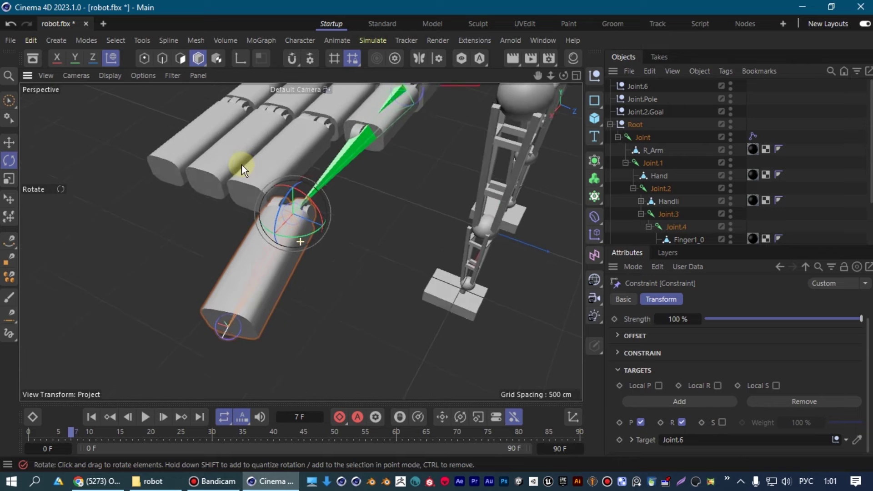
{"action": "left_click", "coordinate": [868, 268]}
Turn on Maintain Original for the Joint.5 constraint, then close the floating Attributes window
{"action": "mouse_move", "coordinate": [773, 172]}
{"action": "left_mouse_down"}
{"action": "mouse_move", "coordinate": [600, 122]}
{"action": "mouse_move", "coordinate": [565, 100]}
{"action": "left_mouse_up"}
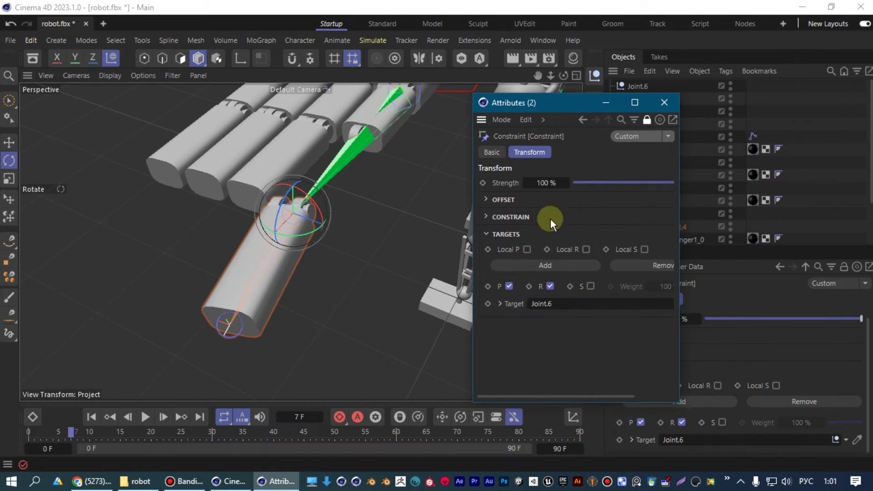
{"action": "left_click", "coordinate": [486, 200]}
{"action": "left_click_drag", "start_coordinate": [681, 280], "coordinate": [737, 280]}
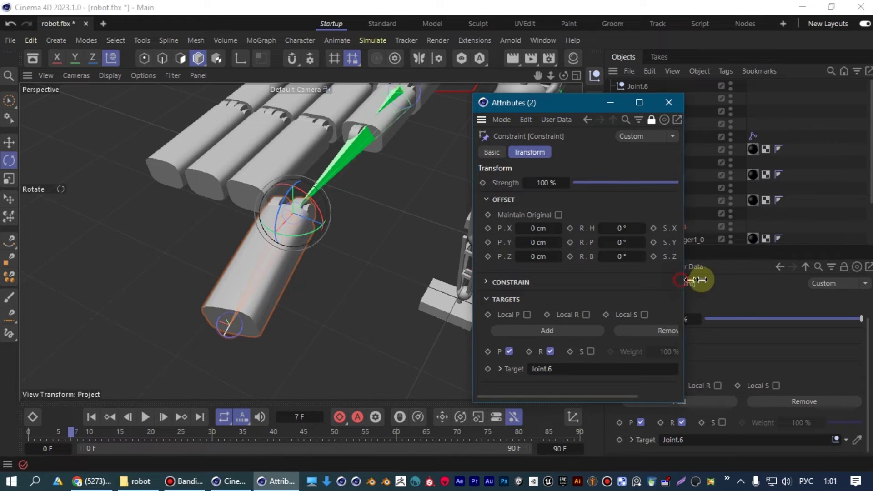
{"action": "left_click", "coordinate": [505, 282]}
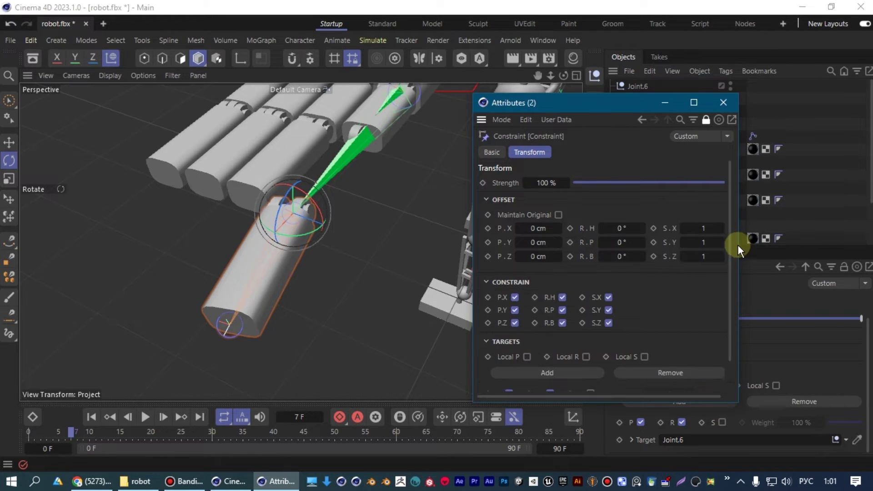
{"action": "left_click", "coordinate": [559, 214]}
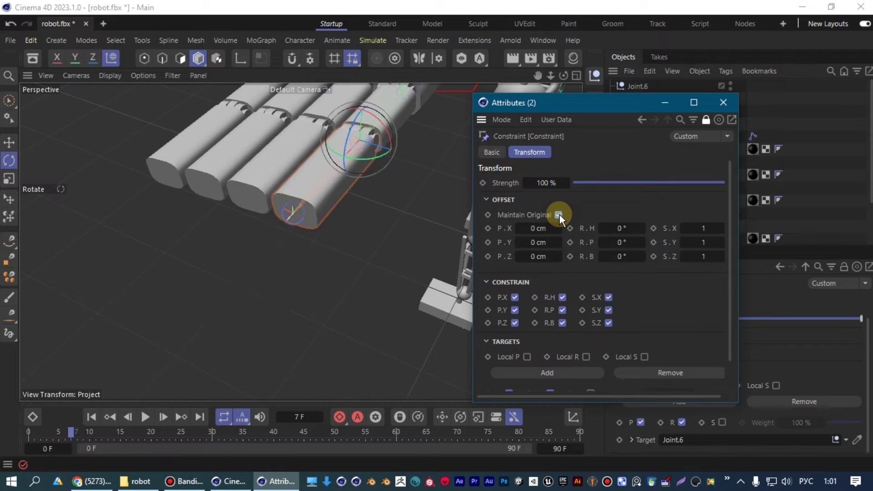
{"action": "left_click_drag", "start_coordinate": [334, 186], "coordinate": [260, 226]}
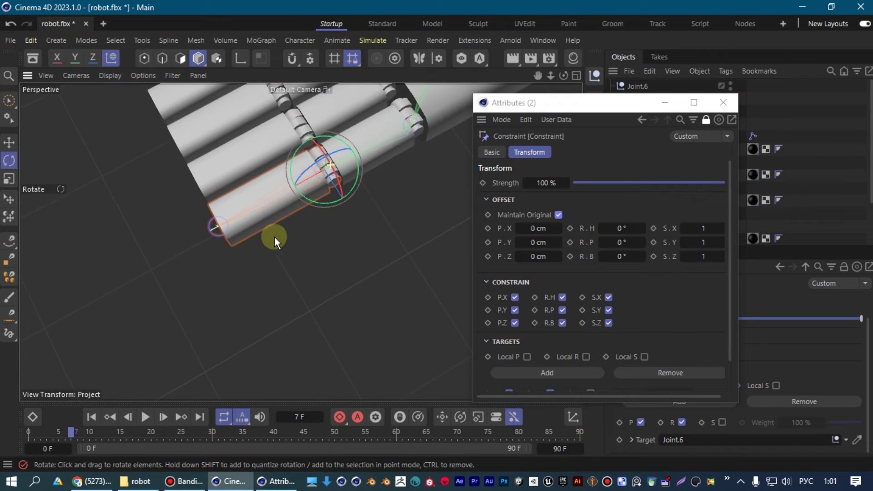
{"action": "scroll", "coordinate": [319, 165], "scroll_direction": "up", "scroll_amount": 3}
{"action": "scroll", "coordinate": [372, 165], "scroll_direction": "up", "scroll_amount": 2}
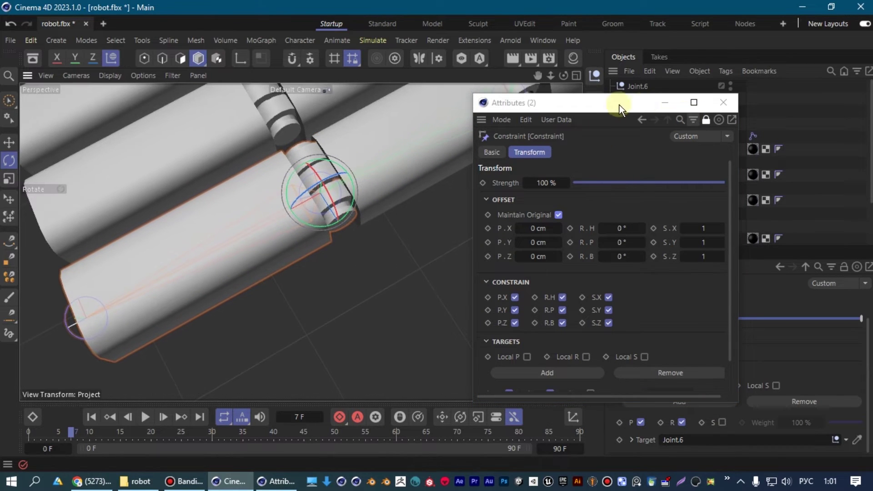
{"action": "left_click_drag", "start_coordinate": [619, 105], "coordinate": [574, 173]}
{"action": "left_click", "coordinate": [692, 173]}
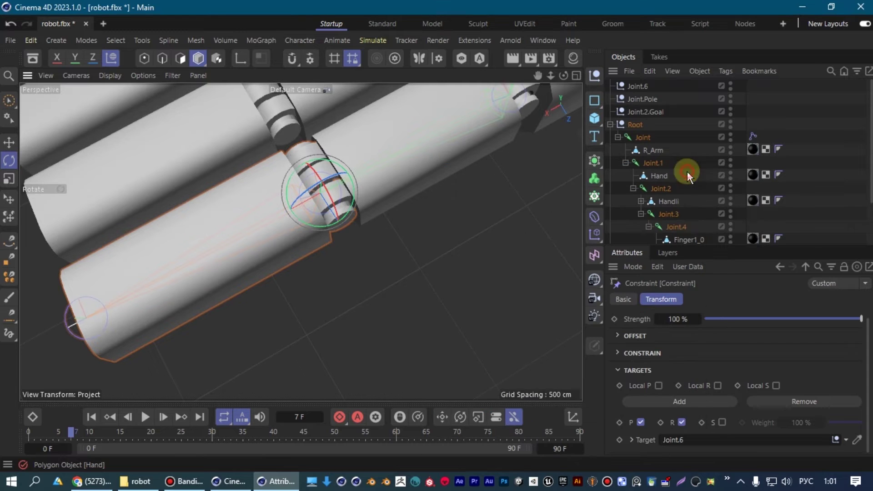
Display the Joint.6 null as a Cube shape with 30 cm radius
{"action": "left_click", "coordinate": [638, 86]}
{"action": "mouse_move", "coordinate": [323, 249]}
{"action": "left_mouse_down", "text": "alt"}
{"action": "mouse_move", "coordinate": [435, 209]}
{"action": "mouse_move", "coordinate": [369, 206]}
{"action": "left_mouse_up", "text": "alt"}
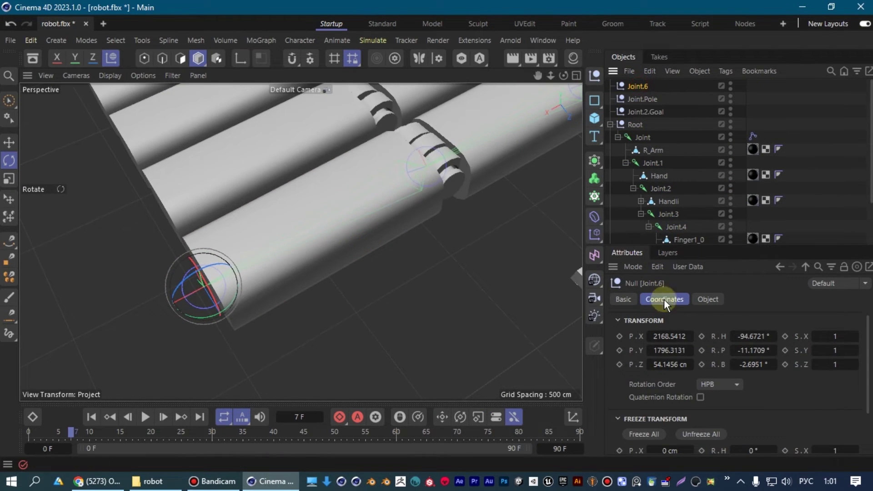
{"action": "left_click", "coordinate": [700, 299]}
{"action": "left_click", "coordinate": [709, 331]}
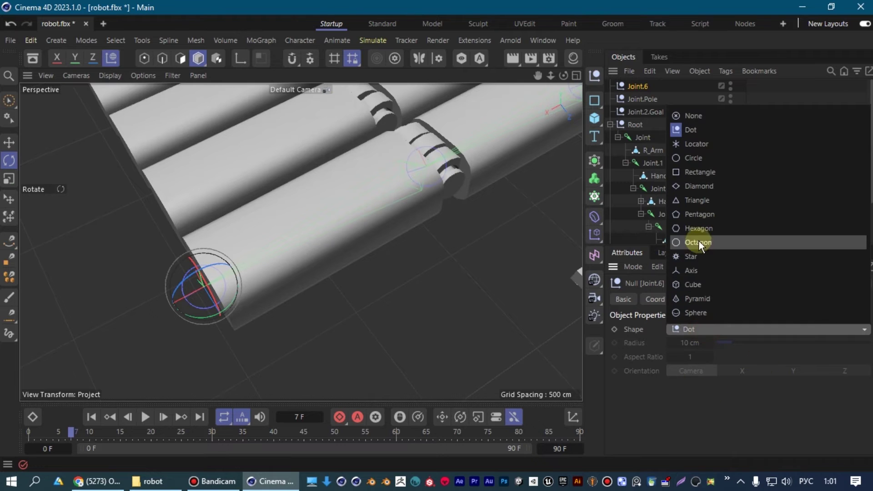
{"action": "left_click", "coordinate": [693, 284]}
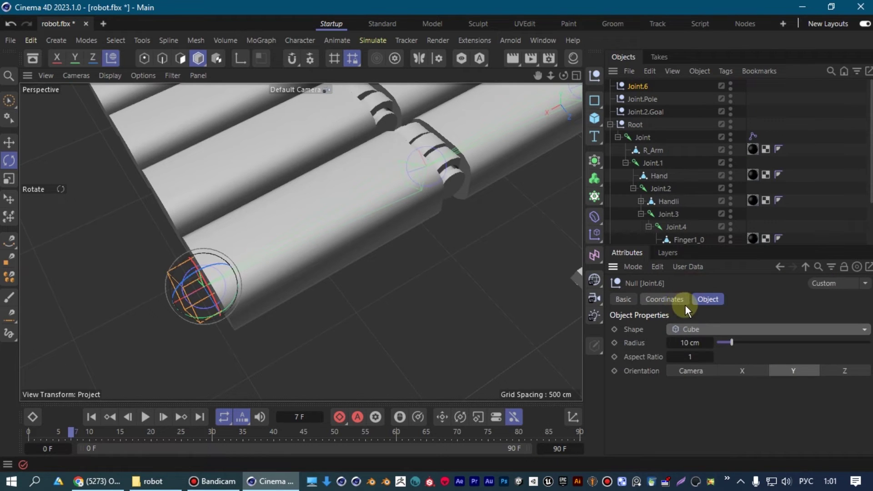
{"action": "left_click_drag", "start_coordinate": [725, 343], "coordinate": [763, 342]}
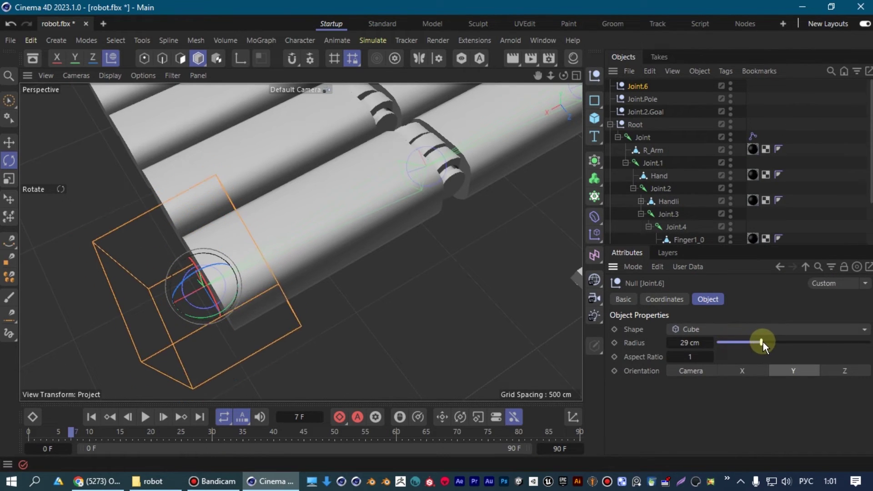
{"action": "mouse_move", "coordinate": [303, 259]}
{"action": "left_mouse_down", "text": "alt"}
{"action": "mouse_move", "coordinate": [375, 310]}
{"action": "mouse_move", "coordinate": [406, 243]}
{"action": "left_mouse_up", "text": "alt"}
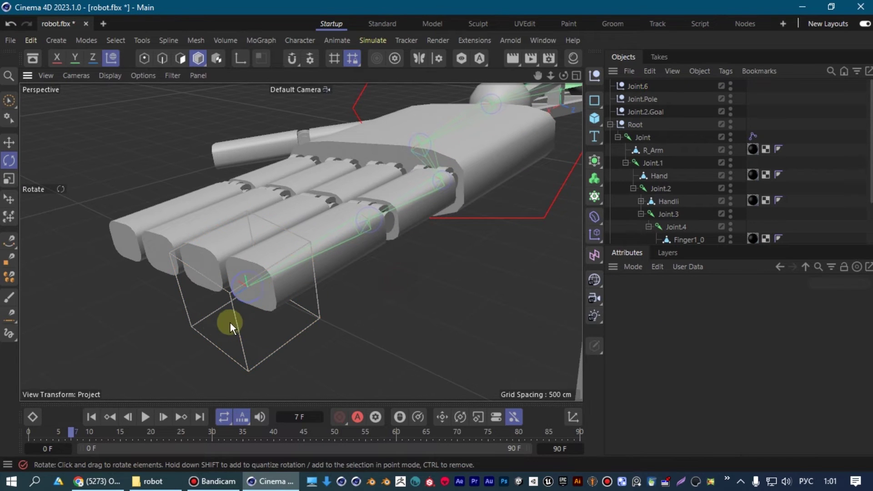
{"action": "left_click_drag", "start_coordinate": [397, 304], "coordinate": [359, 289], "text": "alt"}
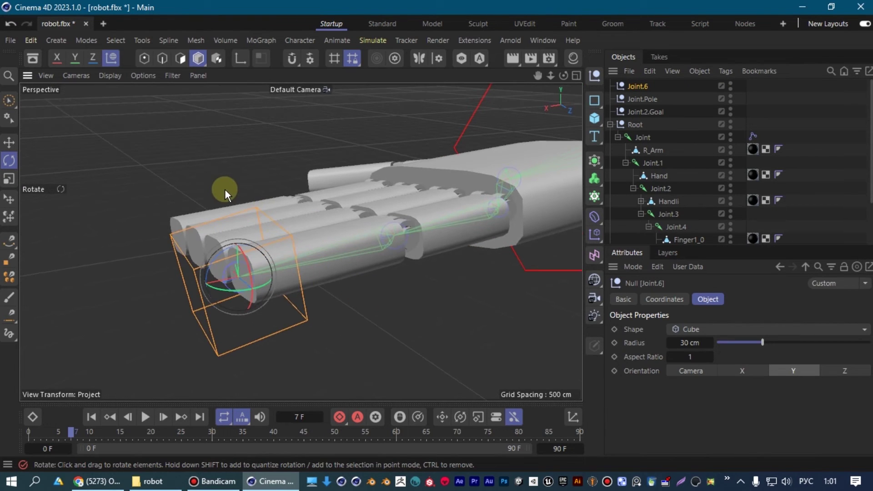
Move the cube control to the fingertip and rotate it to bend the finger down
{"action": "key", "text": "e"}
{"action": "mouse_move", "coordinate": [241, 282]}
{"action": "left_mouse_down"}
{"action": "mouse_move", "coordinate": [254, 228]}
{"action": "mouse_move", "coordinate": [288, 287]}
{"action": "mouse_move", "coordinate": [253, 85]}
{"action": "left_mouse_up"}
{"action": "left_click_drag", "start_coordinate": [255, 247], "coordinate": [307, 295]}
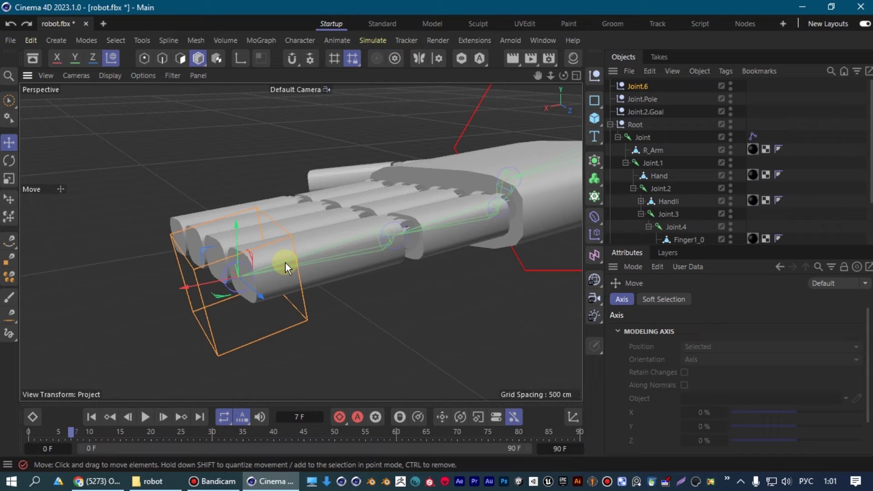
{"action": "key", "text": "r"}
{"action": "mouse_move", "coordinate": [192, 266]}
{"action": "left_mouse_down", "text": "alt"}
{"action": "mouse_move", "coordinate": [212, 265]}
{"action": "mouse_move", "coordinate": [204, 254]}
{"action": "mouse_move", "coordinate": [209, 295]}
{"action": "mouse_move", "coordinate": [190, 249]}
{"action": "mouse_move", "coordinate": [184, 182]}
{"action": "mouse_move", "coordinate": [201, 283]}
{"action": "mouse_move", "coordinate": [188, 259]}
{"action": "mouse_move", "coordinate": [207, 280]}
{"action": "mouse_move", "coordinate": [348, 237]}
{"action": "mouse_move", "coordinate": [298, 230]}
{"action": "mouse_move", "coordinate": [544, 119]}
{"action": "left_mouse_up", "text": "alt"}
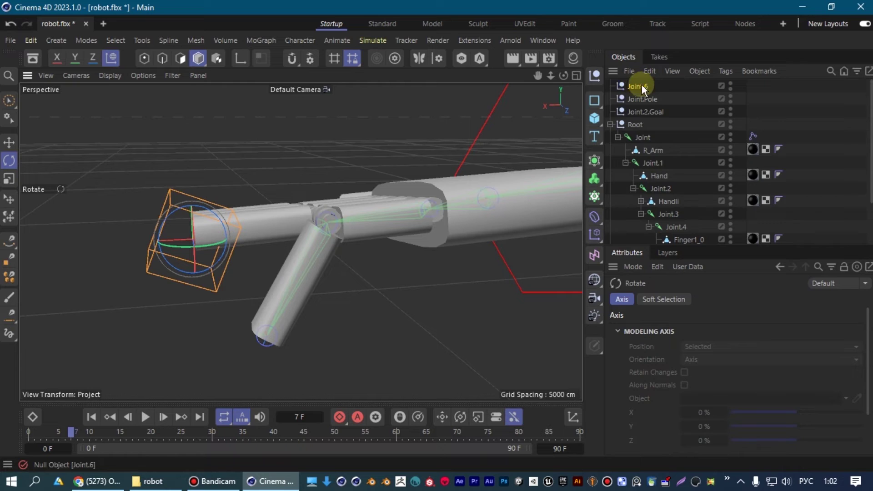
Reselect the finger's constraint tag and reframe the view on the whole hand
{"action": "scroll", "coordinate": [659, 136], "scroll_direction": "down", "scroll_amount": 2}
{"action": "left_click", "coordinate": [752, 198]}
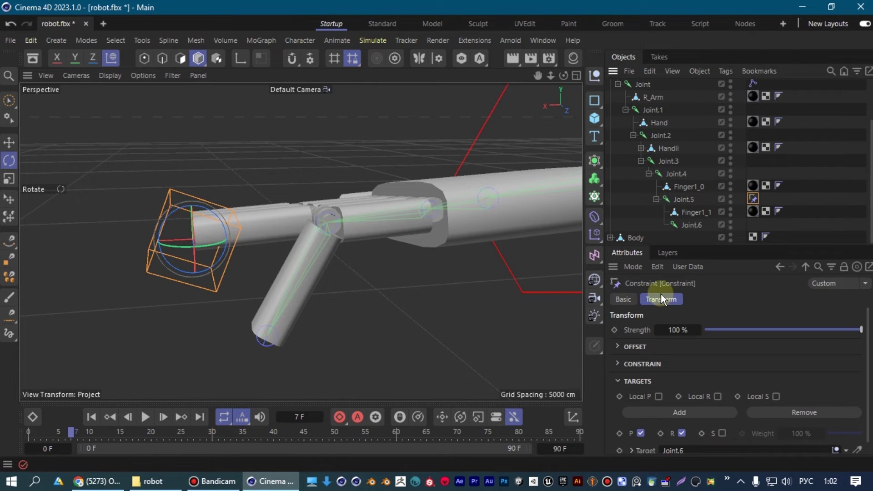
{"action": "scroll", "coordinate": [866, 196], "scroll_direction": "up", "scroll_amount": 2}
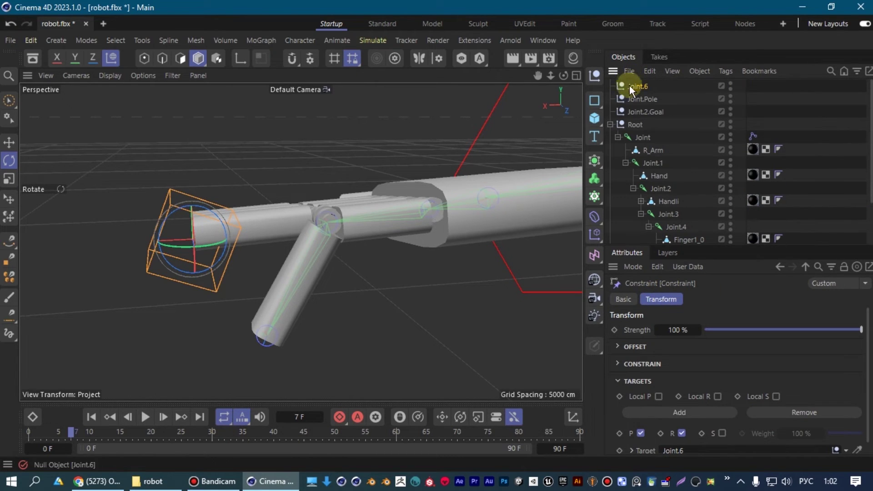
{"action": "mouse_move", "coordinate": [251, 253]}
{"action": "left_mouse_down", "text": "alt"}
{"action": "mouse_move", "coordinate": [362, 296]}
{"action": "mouse_move", "coordinate": [165, 210]}
{"action": "left_mouse_up", "text": "alt"}
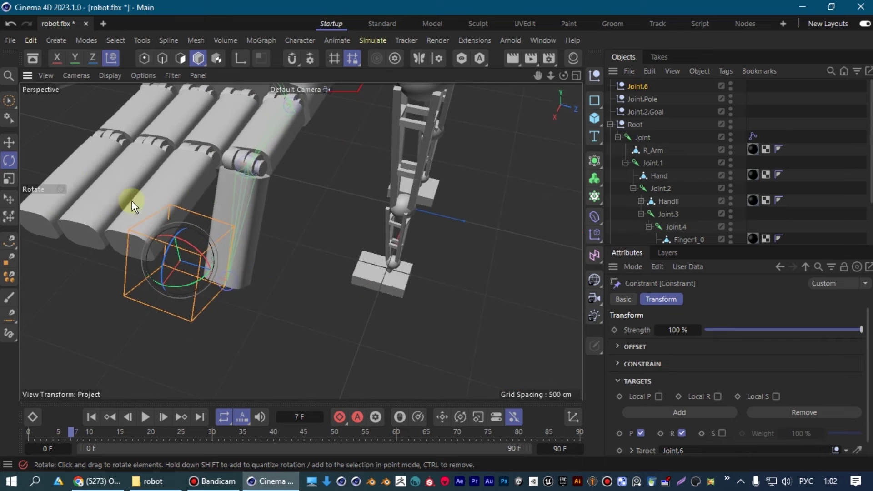
{"action": "left_click_drag", "start_coordinate": [249, 200], "coordinate": [172, 182], "text": "alt"}
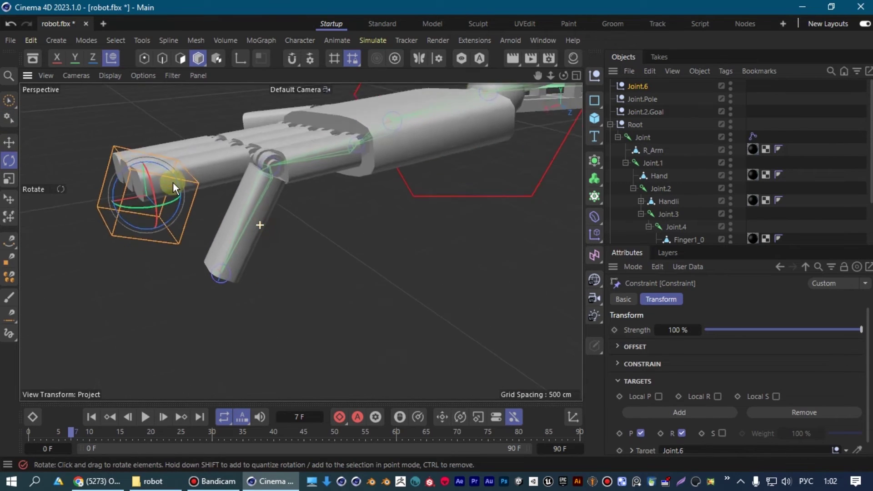
Test moving and rotating the cube control to bend the finger, then undo the bend
{"action": "left_click", "coordinate": [9, 143]}
{"action": "left_click_drag", "start_coordinate": [143, 149], "coordinate": [145, 144]}
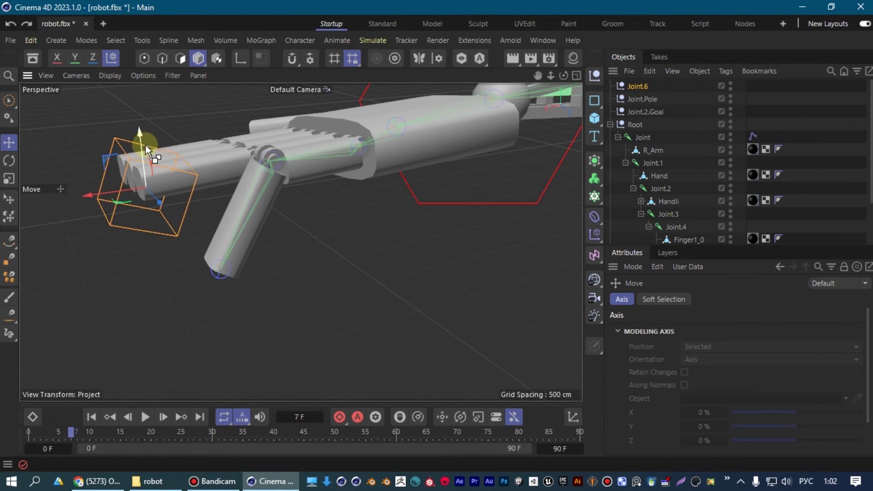
{"action": "key", "text": "r"}
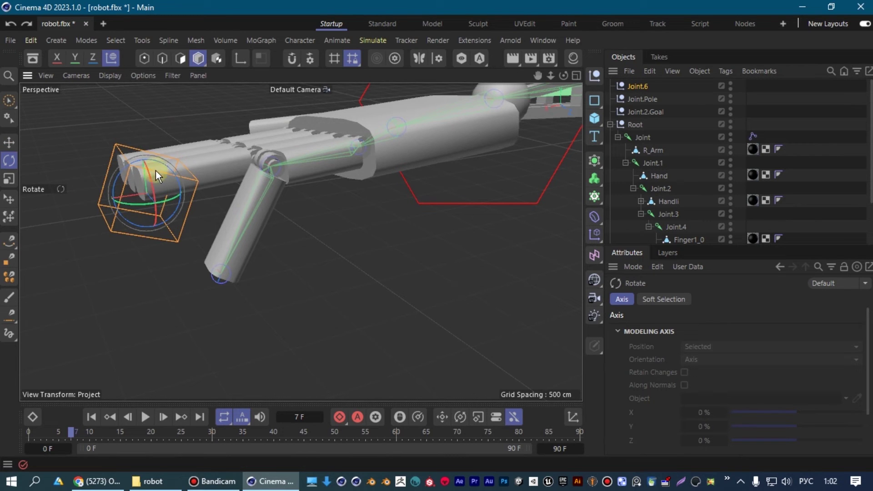
{"action": "left_click_drag", "start_coordinate": [160, 163], "coordinate": [225, 209]}
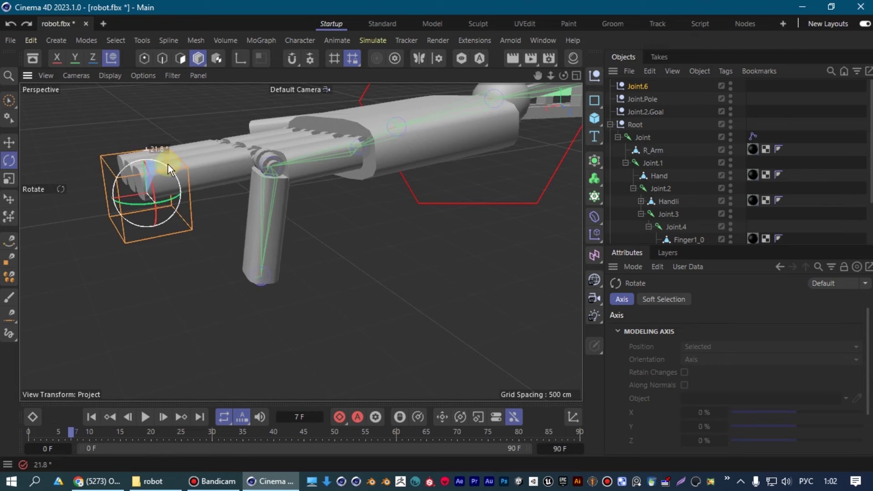
{"action": "left_click_drag", "start_coordinate": [226, 208], "coordinate": [183, 176]}
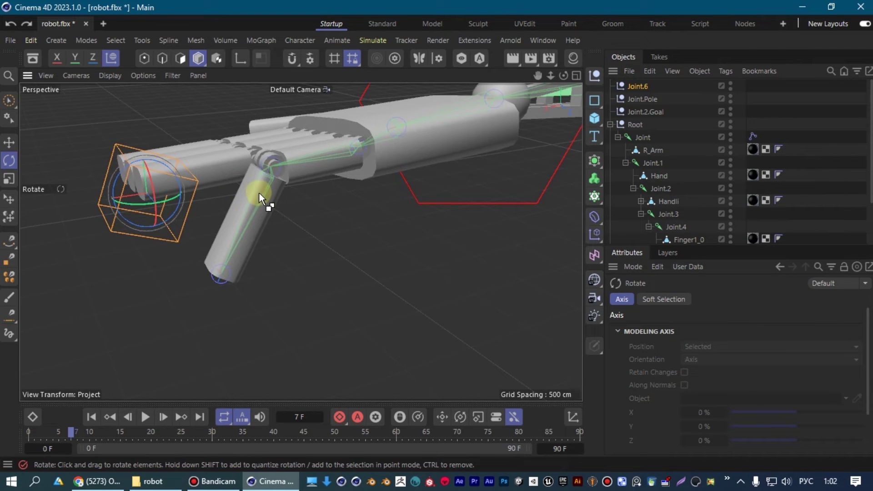
{"action": "key", "text": "ctrl+z"}
Zoom and orbit into a close-up of the finger knuckles
{"action": "scroll", "coordinate": [309, 190], "scroll_direction": "up", "scroll_amount": 2}
{"action": "scroll", "coordinate": [307, 184], "scroll_direction": "up", "scroll_amount": 3}
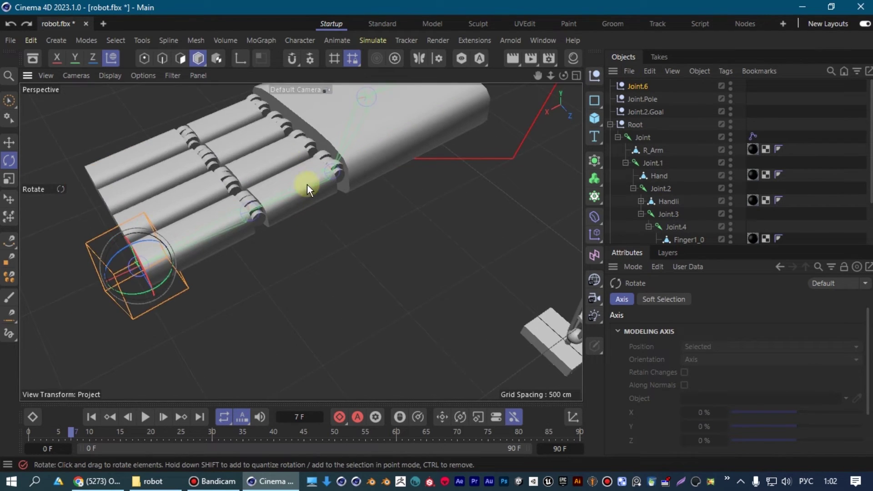
{"action": "scroll", "coordinate": [311, 198], "scroll_direction": "up", "scroll_amount": 3}
{"action": "scroll", "coordinate": [345, 179], "scroll_direction": "up", "scroll_amount": 3}
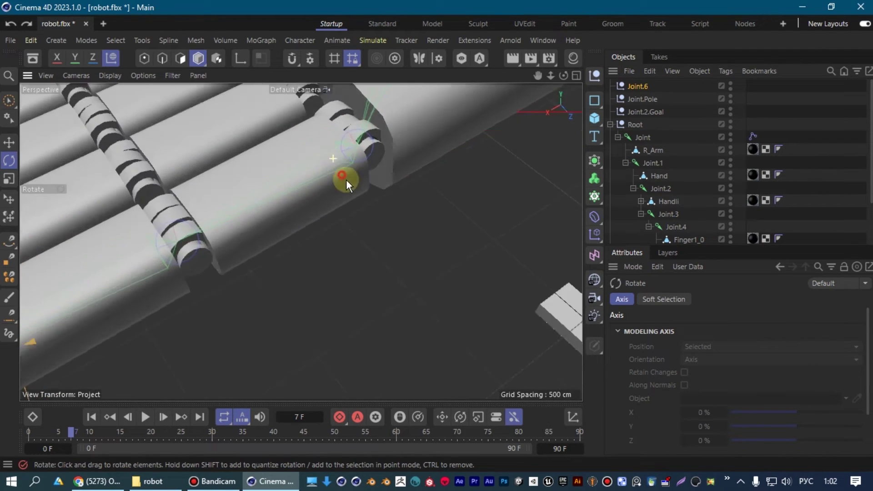
{"action": "left_click_drag", "start_coordinate": [346, 179], "coordinate": [367, 128], "text": "alt"}
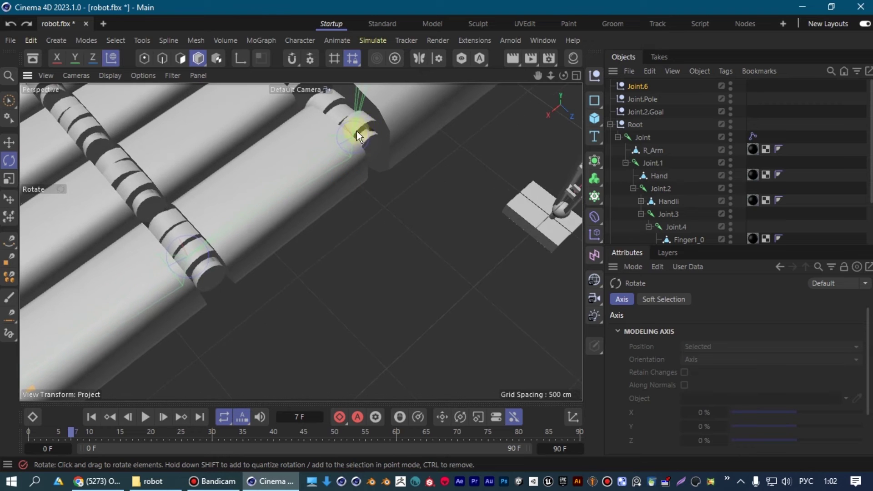
{"action": "left_click", "coordinate": [10, 335]}
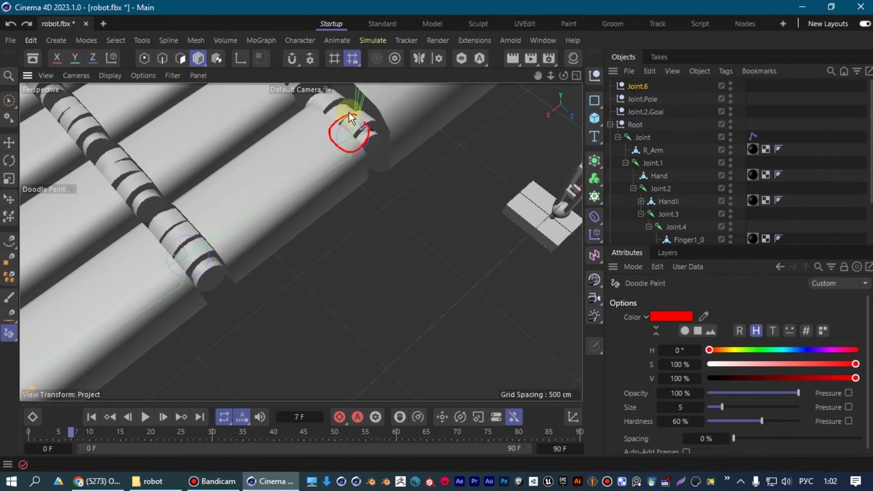
{"action": "left_click_drag", "start_coordinate": [348, 113], "coordinate": [351, 113]}
{"action": "left_click_drag", "start_coordinate": [179, 216], "coordinate": [229, 266]}
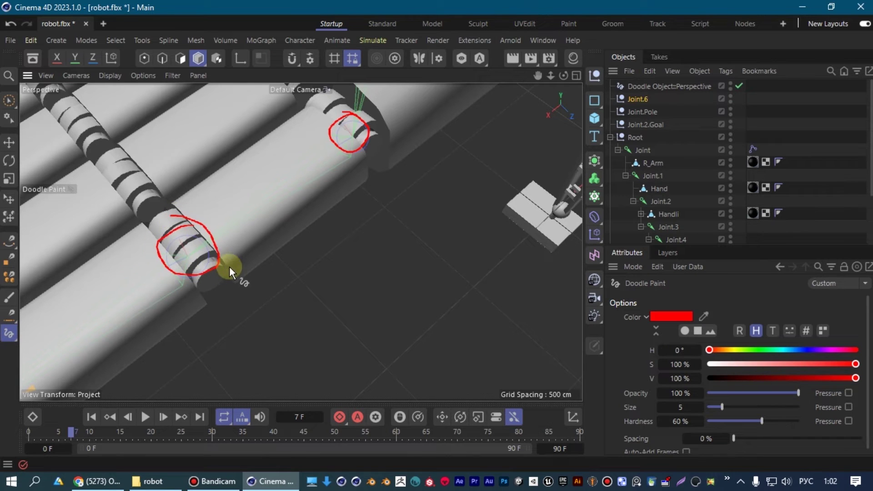
{"action": "left_click_drag", "start_coordinate": [193, 213], "coordinate": [198, 271]}
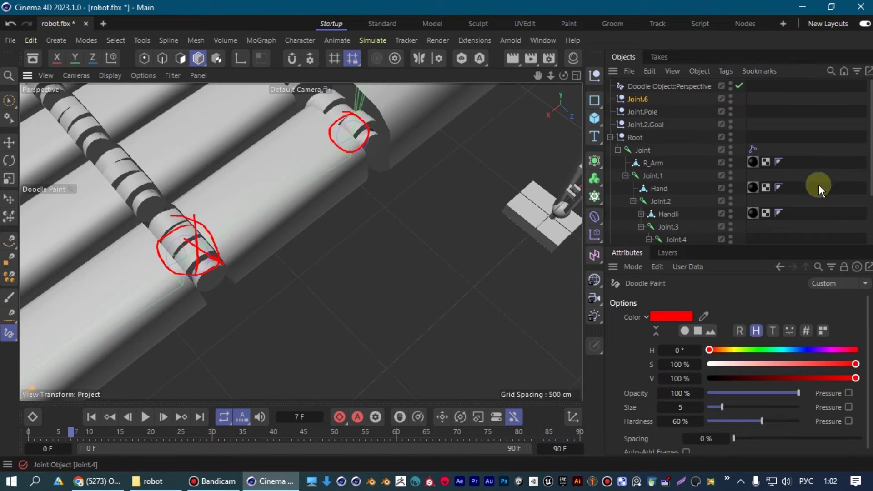
{"action": "left_click", "coordinate": [668, 88]}
{"action": "key", "text": "Delete"}
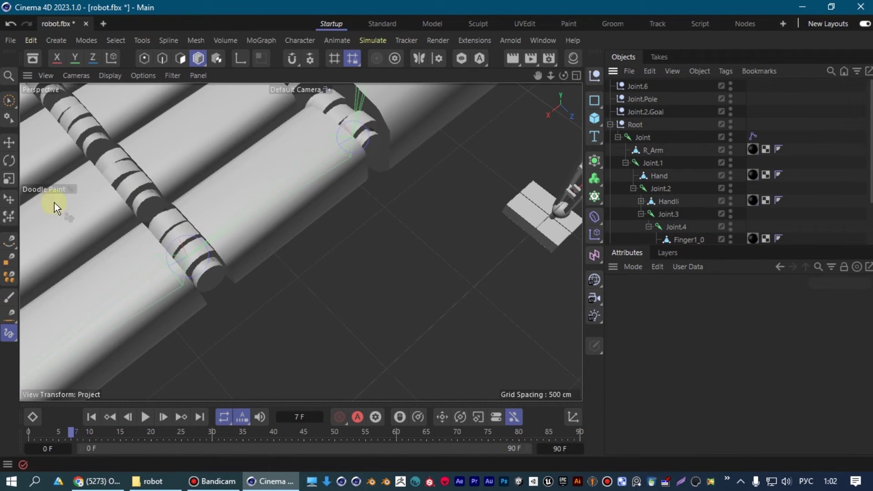
{"action": "scroll", "coordinate": [664, 208], "scroll_direction": "down", "scroll_amount": 3}
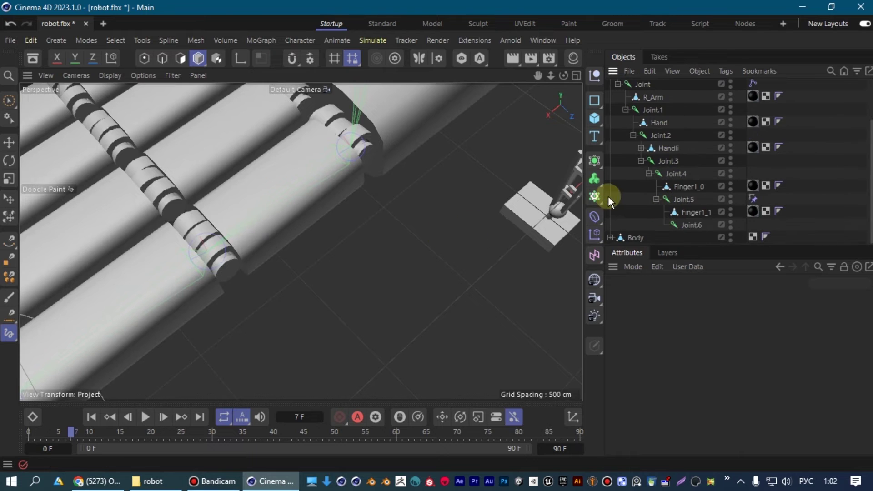
Select Joint.5 with the Move tool active and orbit to a side view of the hand
{"action": "left_click", "coordinate": [684, 200]}
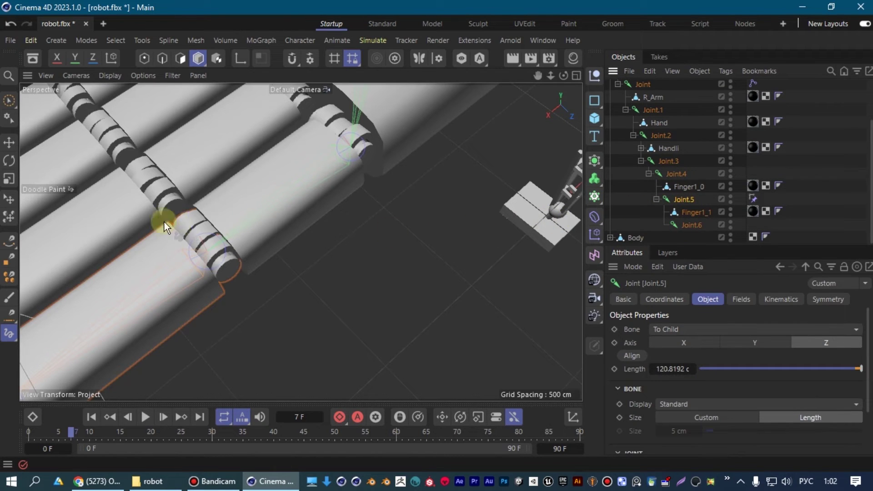
{"action": "left_click", "coordinate": [677, 175]}
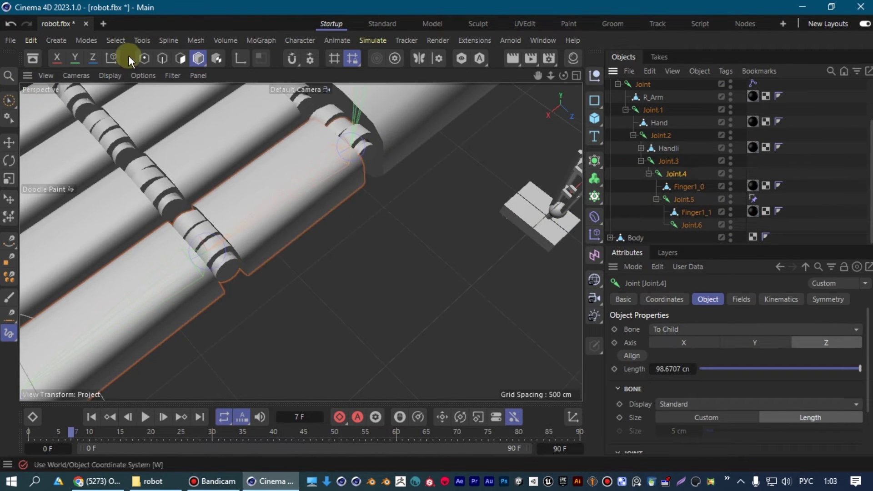
{"action": "left_click", "coordinate": [9, 143]}
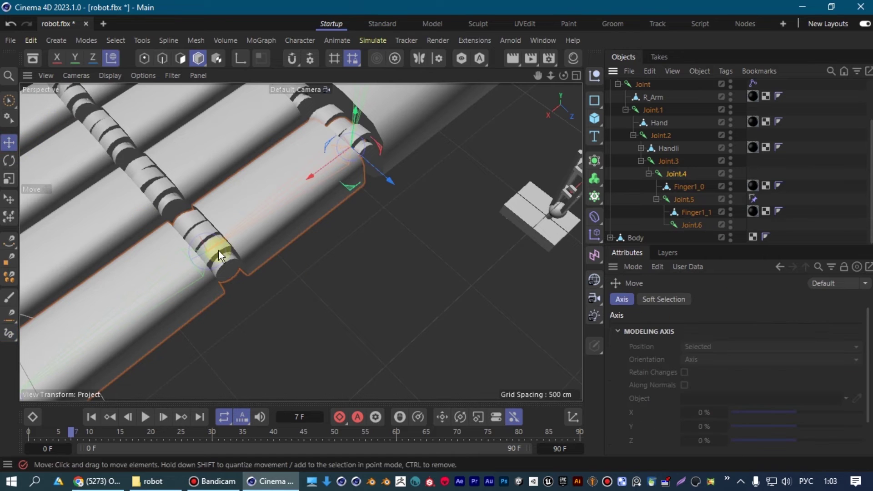
{"action": "left_click", "coordinate": [684, 200]}
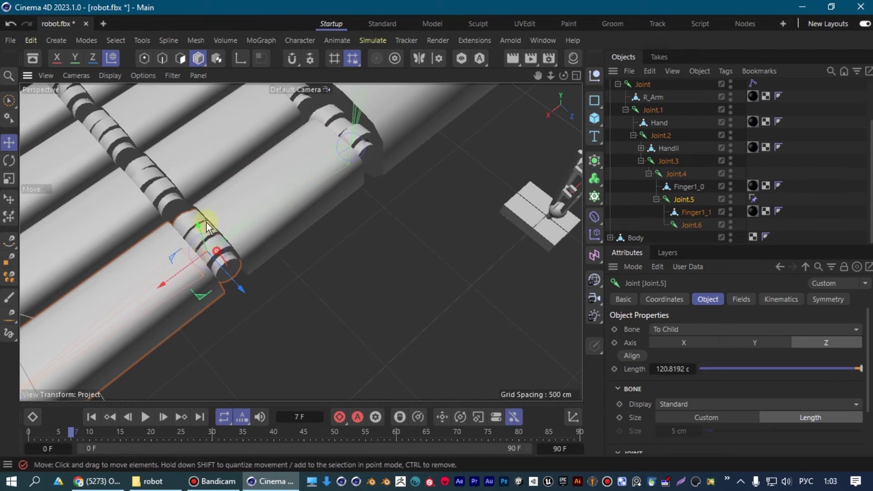
{"action": "left_click_drag", "start_coordinate": [215, 240], "coordinate": [172, 202], "text": "alt"}
{"action": "scroll", "coordinate": [192, 222], "scroll_direction": "down", "scroll_amount": 5}
{"action": "scroll", "coordinate": [192, 223], "scroll_direction": "up", "scroll_amount": 4}
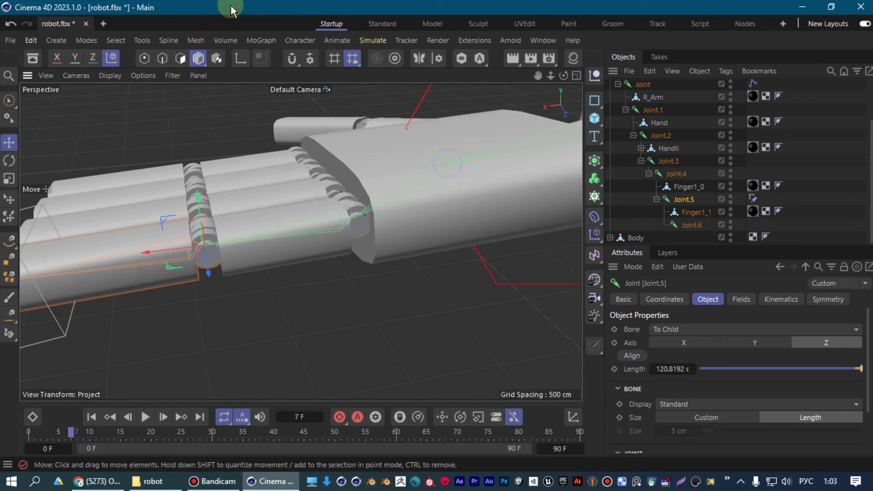
{"action": "left_click", "coordinate": [297, 41]}
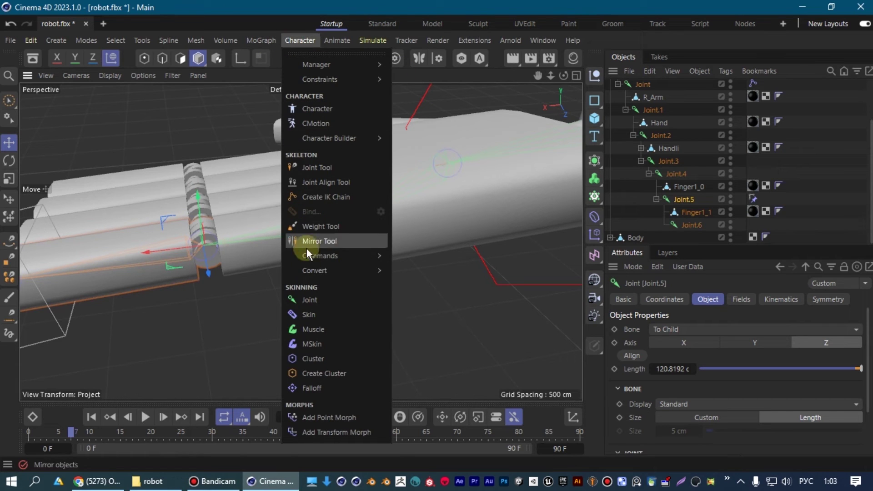
{"action": "mouse_move", "coordinate": [315, 271]}
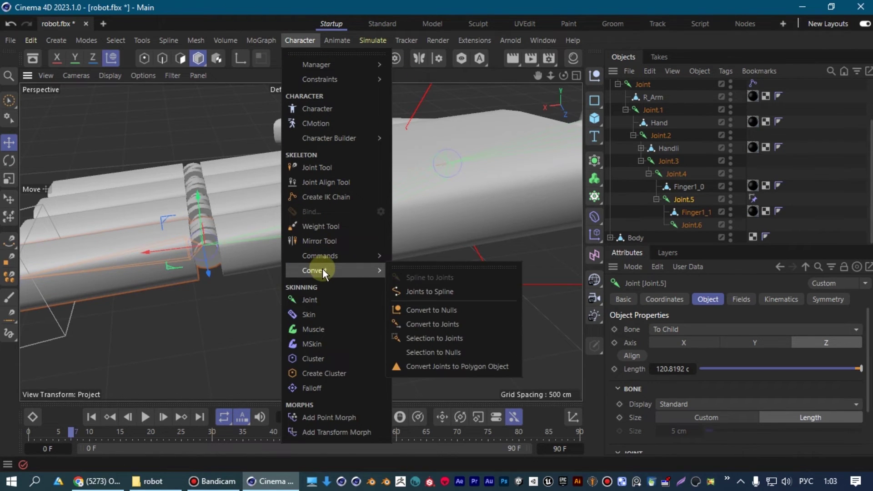
Convert Joint.5 to a null and move it to the top of the hierarchy
{"action": "left_click", "coordinate": [444, 312]}
{"action": "mouse_move", "coordinate": [681, 238]}
{"action": "left_mouse_down"}
{"action": "mouse_move", "coordinate": [684, 168]}
{"action": "mouse_move", "coordinate": [652, 78]}
{"action": "mouse_move", "coordinate": [645, 83]}
{"action": "left_mouse_up"}
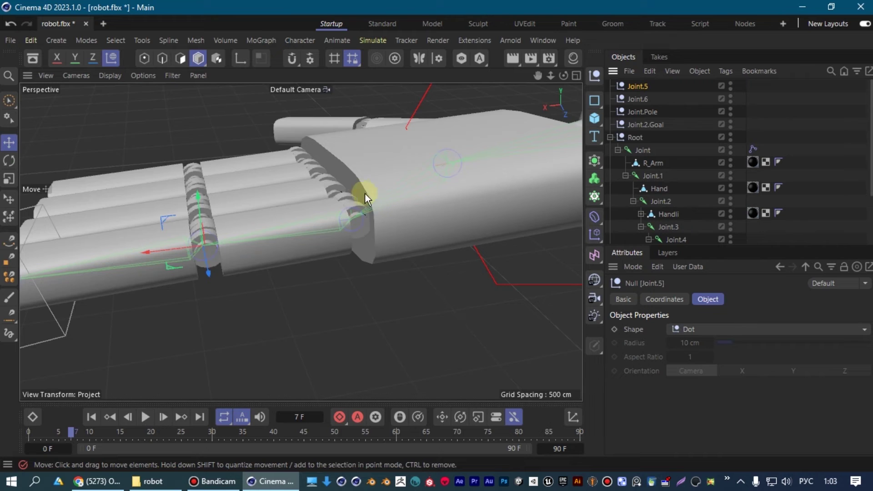
{"action": "scroll", "coordinate": [365, 194], "scroll_direction": "up", "scroll_amount": 3}
Draw a red doodle circle around the finger knuckle near the palm
{"action": "left_click", "coordinate": [9, 333]}
{"action": "left_click_drag", "start_coordinate": [371, 230], "coordinate": [356, 285]}
{"action": "scroll", "coordinate": [858, 230], "scroll_direction": "down", "scroll_amount": 3}
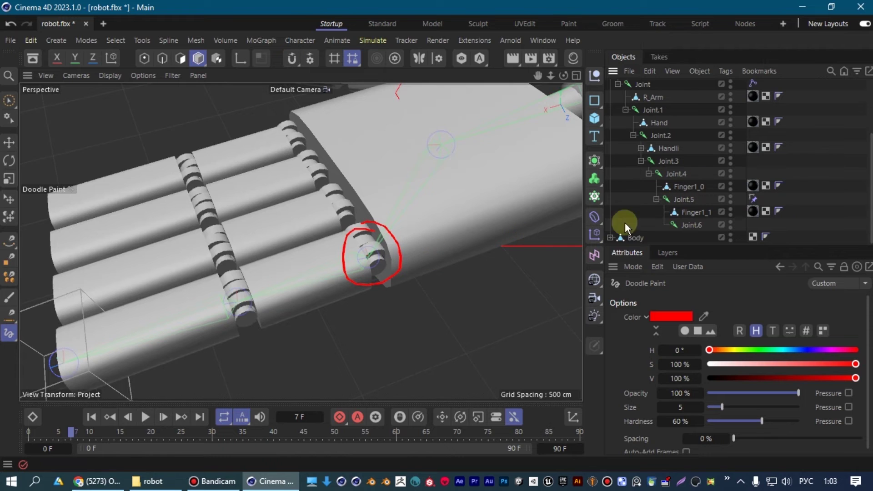
Add a Constraint tag to Joint.4 with Transform enabled, in a floating settings window
{"action": "left_click", "coordinate": [8, 142]}
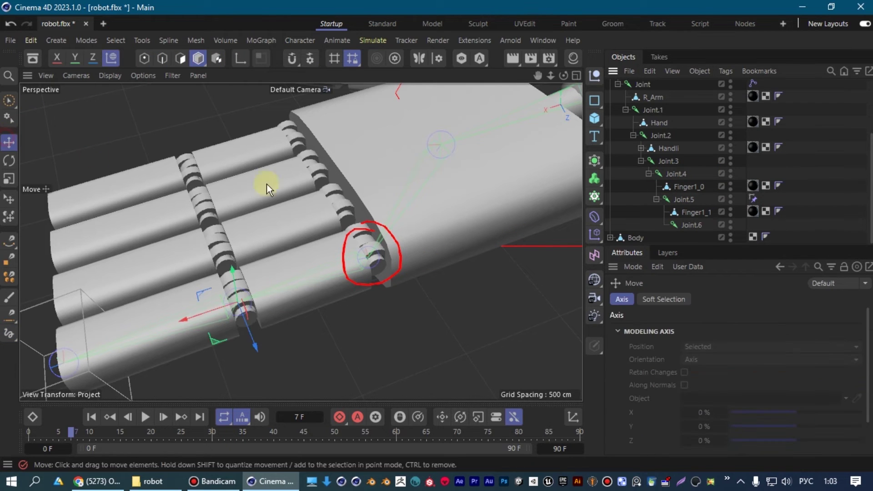
{"action": "left_click", "coordinate": [676, 174]}
{"action": "scroll", "coordinate": [389, 257], "scroll_direction": "down", "scroll_amount": 3}
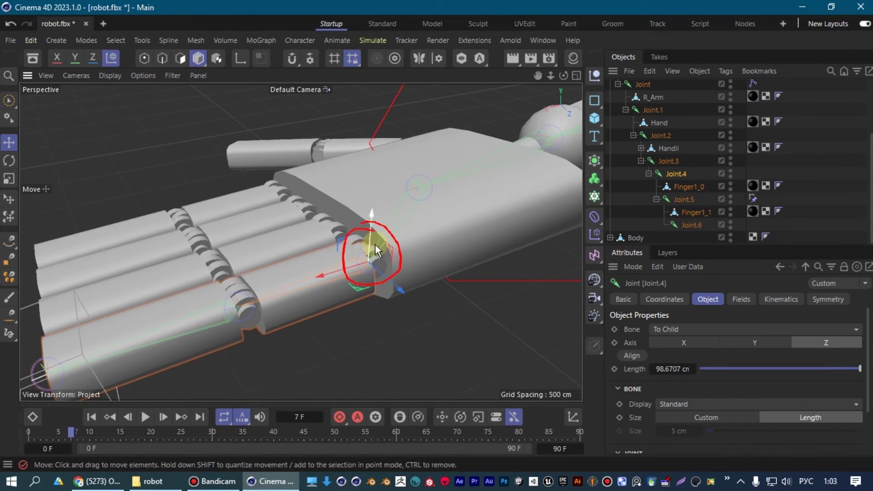
{"action": "scroll", "coordinate": [376, 245], "scroll_direction": "down", "scroll_amount": 2}
{"action": "right_click", "coordinate": [676, 177]}
{"action": "mouse_move", "coordinate": [719, 195]}
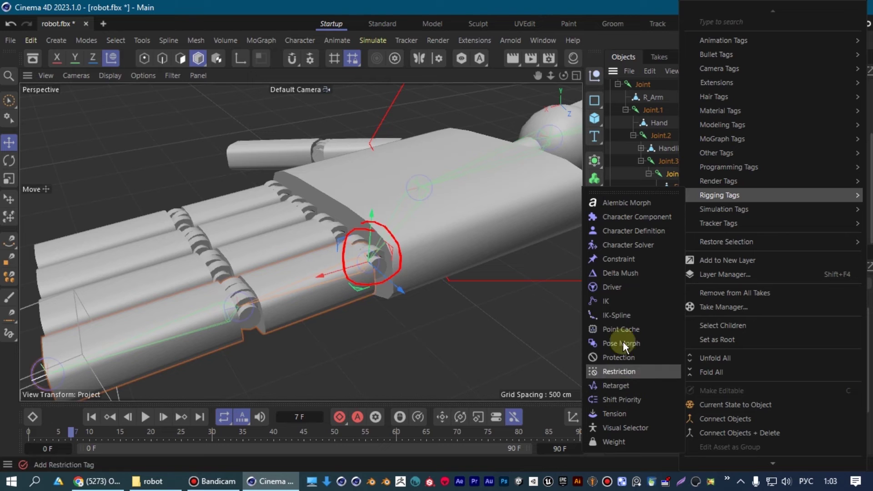
{"action": "left_click", "coordinate": [618, 259]}
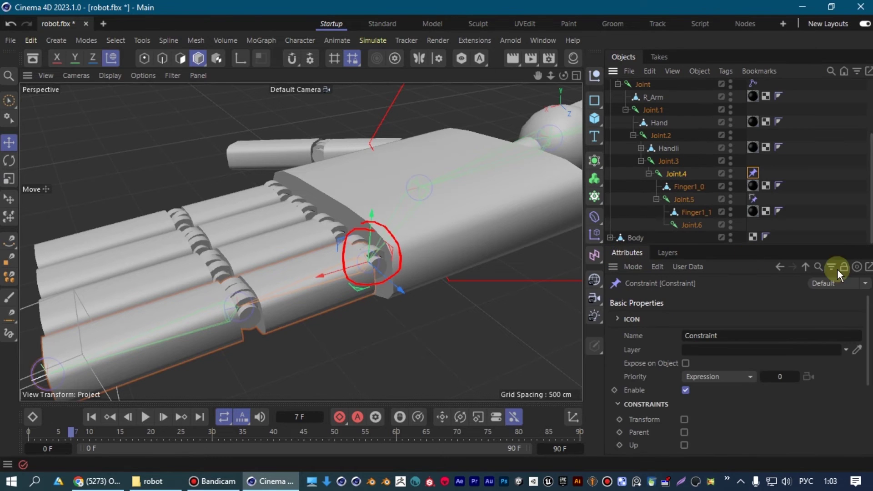
{"action": "left_click", "coordinate": [867, 267]}
{"action": "mouse_move", "coordinate": [760, 175]}
{"action": "left_mouse_down"}
{"action": "mouse_move", "coordinate": [643, 113]}
{"action": "mouse_move", "coordinate": [612, 81]}
{"action": "left_mouse_up"}
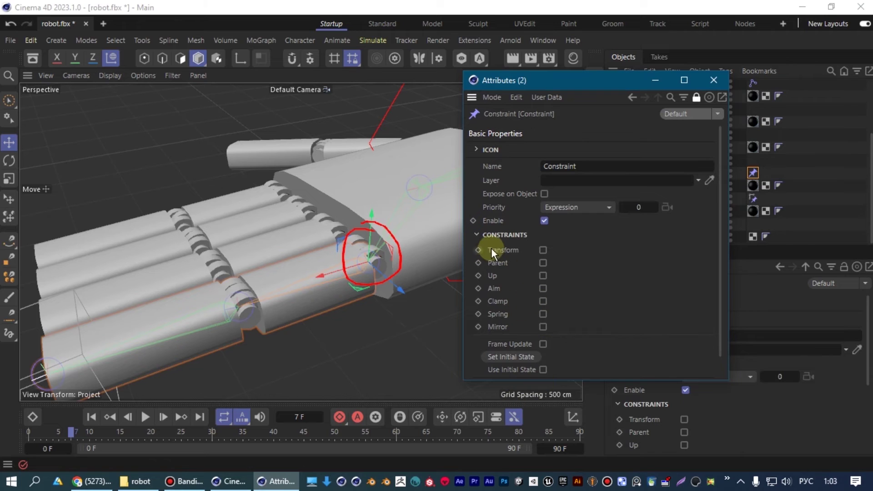
{"action": "left_click", "coordinate": [544, 249]}
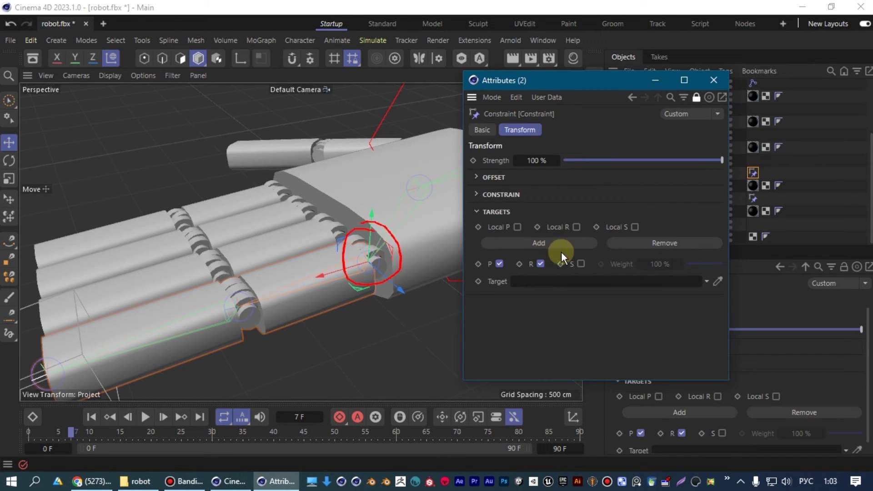
{"action": "left_click_drag", "start_coordinate": [560, 84], "coordinate": [647, 135]}
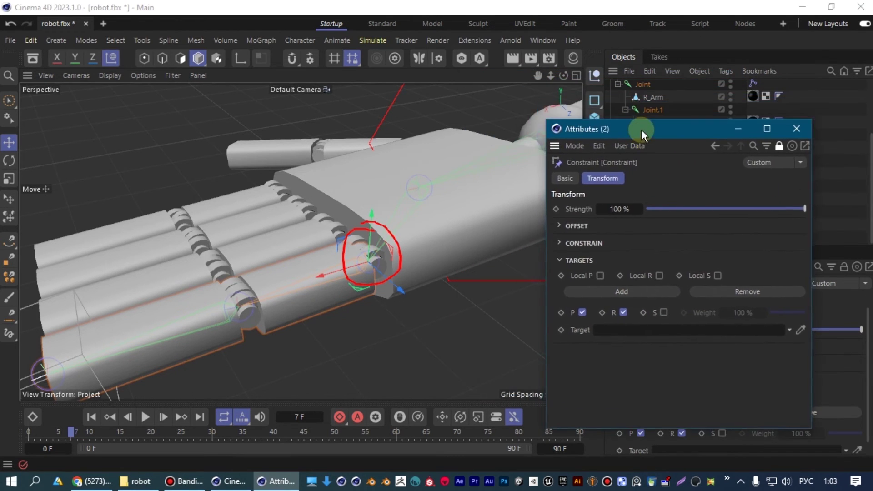
Set the Joint.5 null as the Transform constraint's target
{"action": "left_click", "coordinate": [564, 229]}
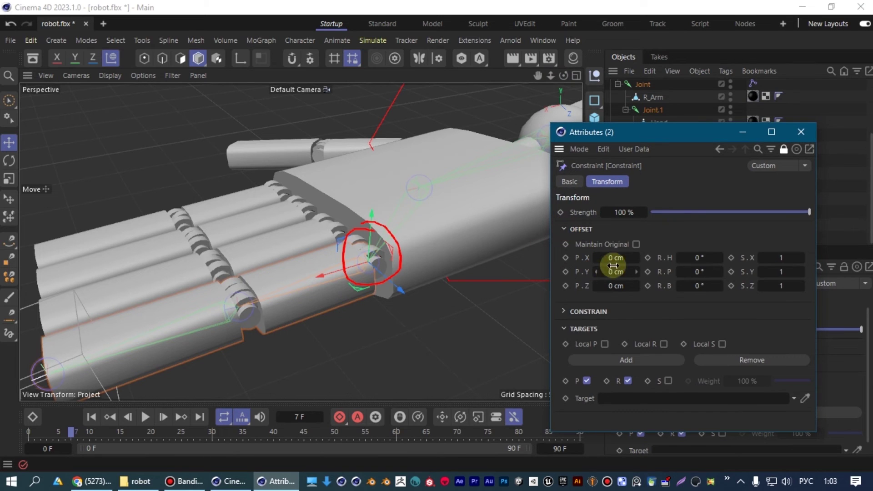
{"action": "left_click_drag", "start_coordinate": [694, 136], "coordinate": [598, 209]}
{"action": "left_click_drag", "start_coordinate": [864, 195], "coordinate": [864, 113]}
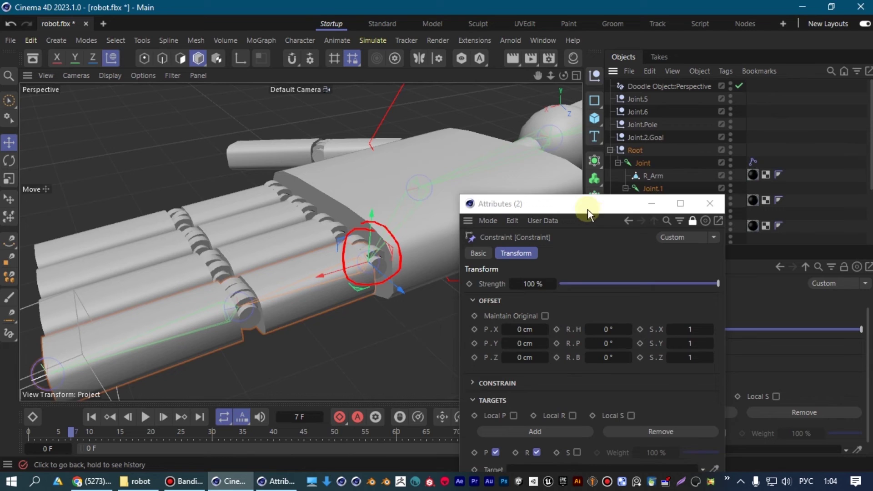
{"action": "left_click_drag", "start_coordinate": [588, 204], "coordinate": [545, 141]}
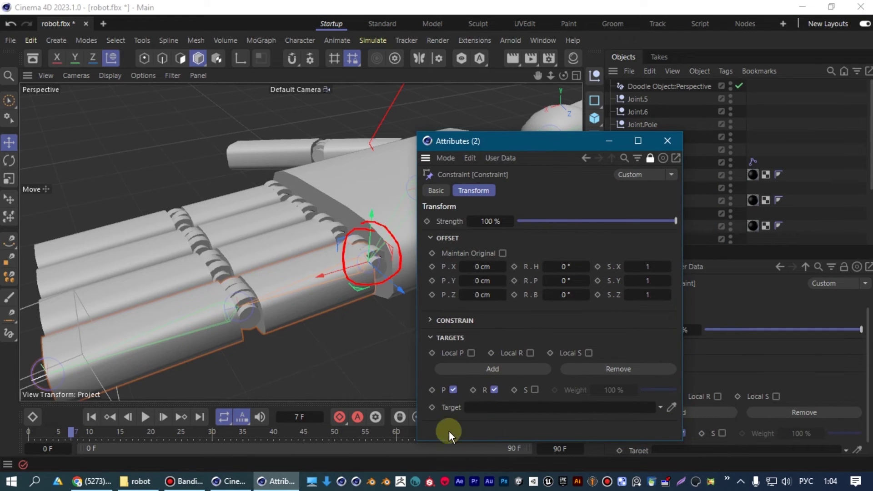
{"action": "left_click_drag", "start_coordinate": [561, 140], "coordinate": [552, 146]}
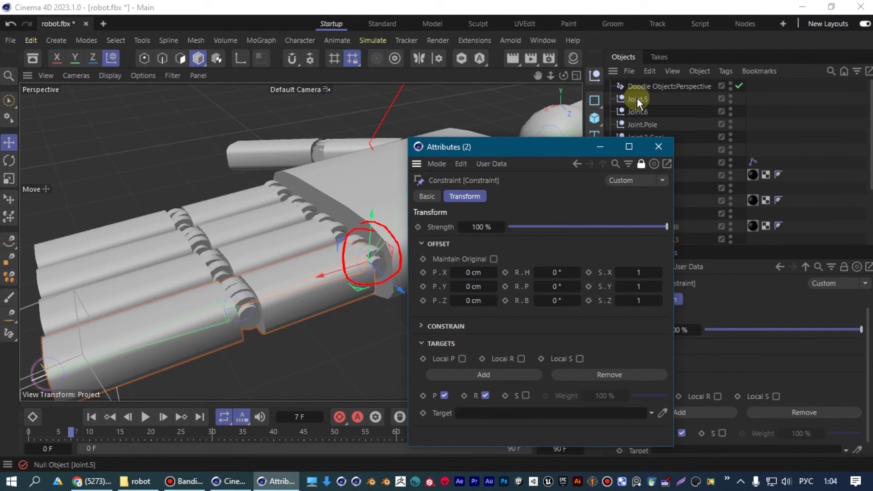
{"action": "left_click_drag", "start_coordinate": [636, 98], "coordinate": [486, 414]}
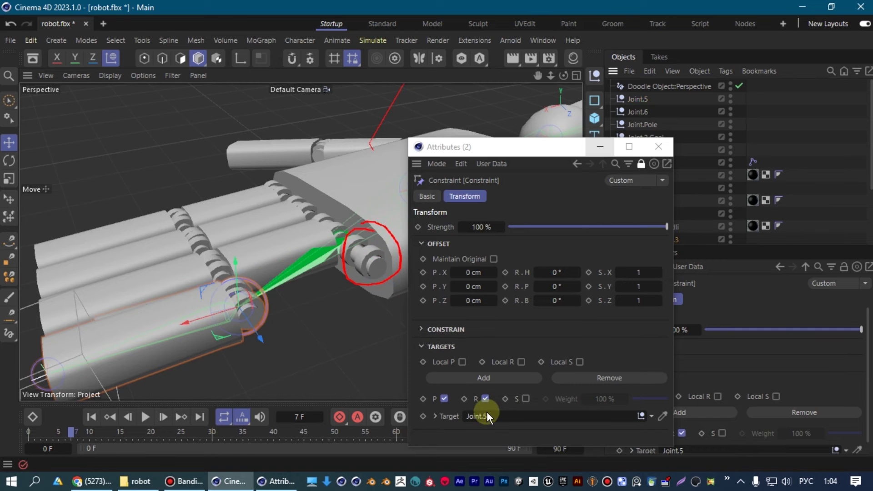
Turn on Maintain Original, close the floating settings, and delete the red doodle
{"action": "mouse_move", "coordinate": [311, 299]}
{"action": "left_mouse_down", "text": "alt"}
{"action": "mouse_move", "coordinate": [322, 202]}
{"action": "mouse_move", "coordinate": [405, 139]}
{"action": "mouse_move", "coordinate": [226, 253]}
{"action": "mouse_move", "coordinate": [290, 278]}
{"action": "mouse_move", "coordinate": [326, 342]}
{"action": "left_mouse_up", "text": "alt"}
{"action": "left_click_drag", "start_coordinate": [537, 143], "coordinate": [549, 101]}
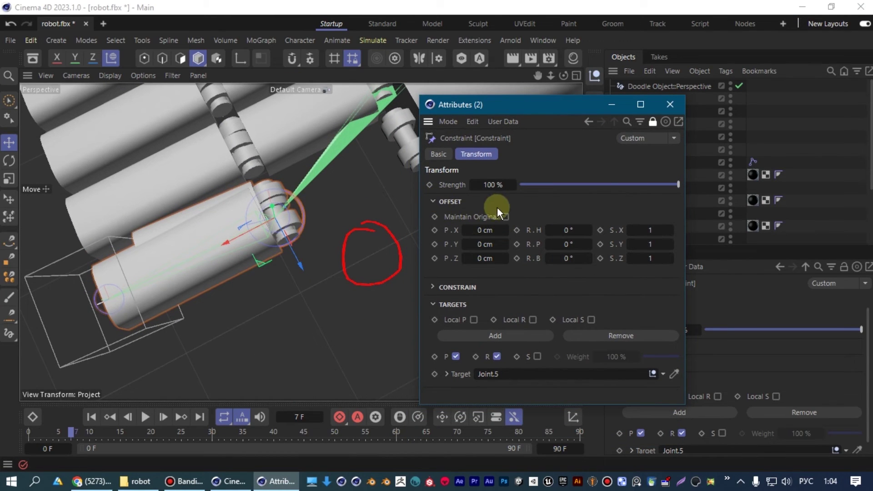
{"action": "left_click", "coordinate": [505, 217]}
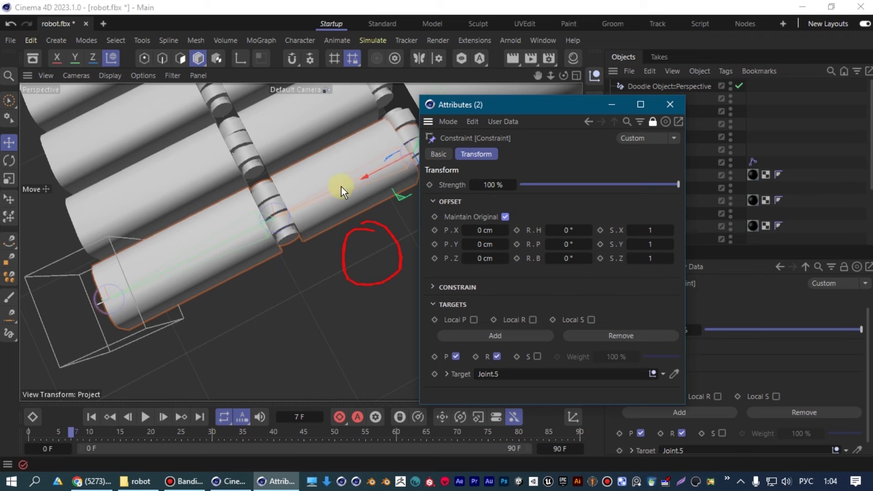
{"action": "left_click_drag", "start_coordinate": [321, 197], "coordinate": [274, 176], "text": "alt"}
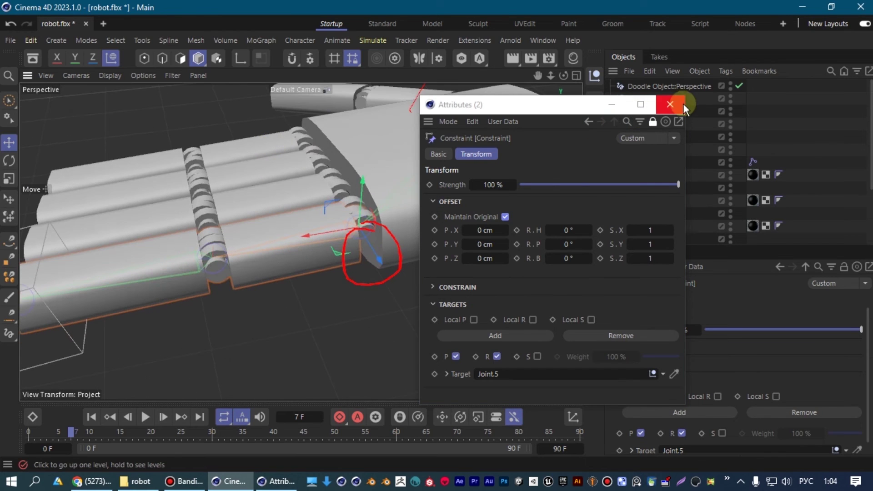
{"action": "left_click", "coordinate": [676, 106]}
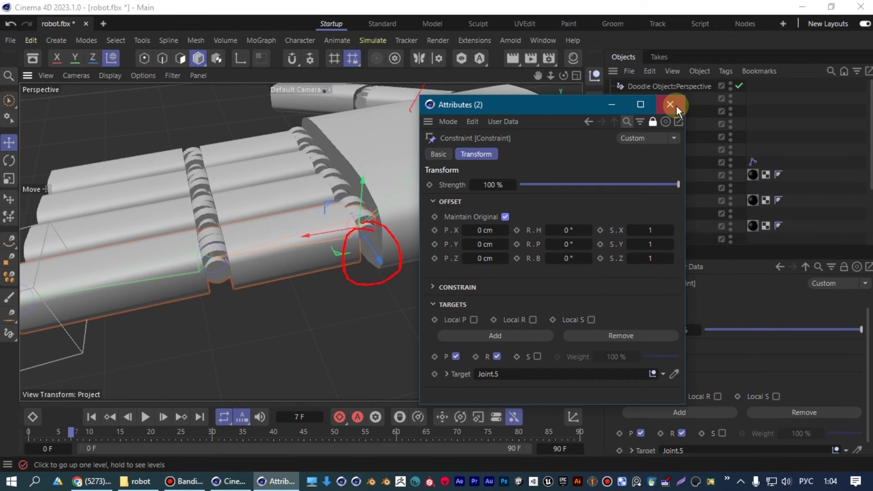
{"action": "left_click", "coordinate": [675, 105]}
{"action": "left_click", "coordinate": [649, 86]}
{"action": "key", "text": "Delete"}
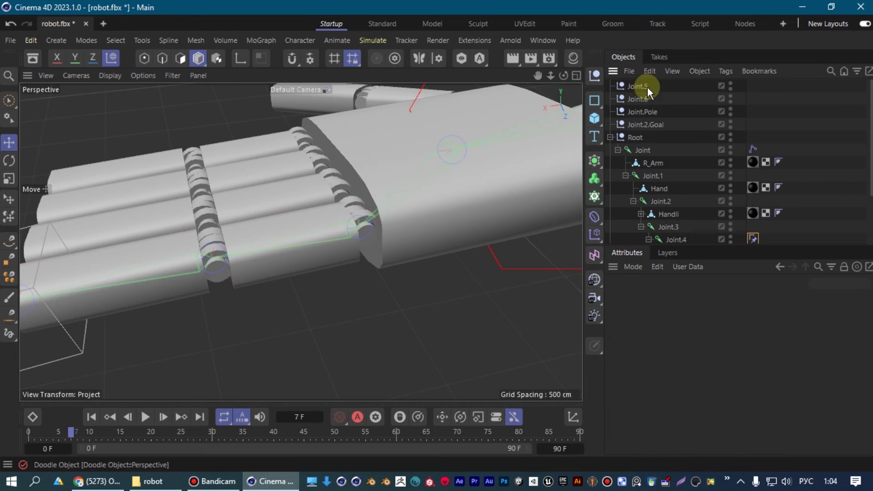
Try a rectangle display shape for Joint.5 with its radius enlarged to 62 cm
{"action": "left_click", "coordinate": [641, 86]}
{"action": "left_click", "coordinate": [721, 328]}
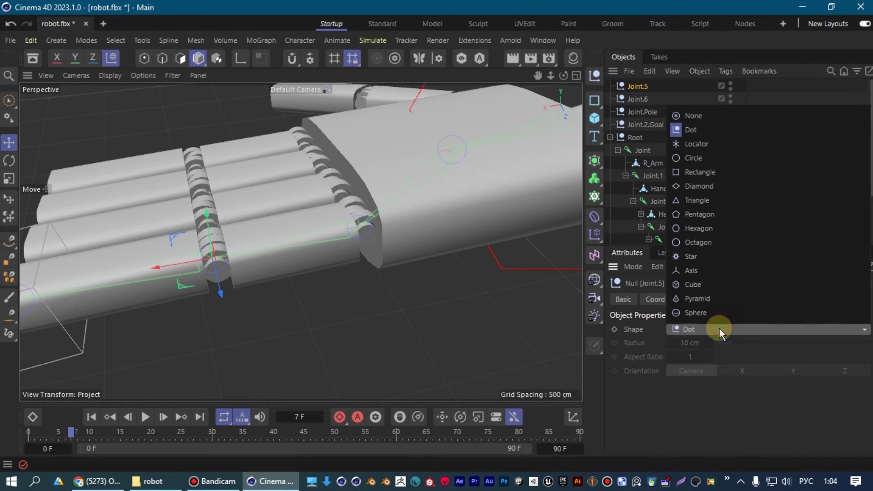
{"action": "left_click", "coordinate": [705, 173]}
{"action": "key", "text": "h"}
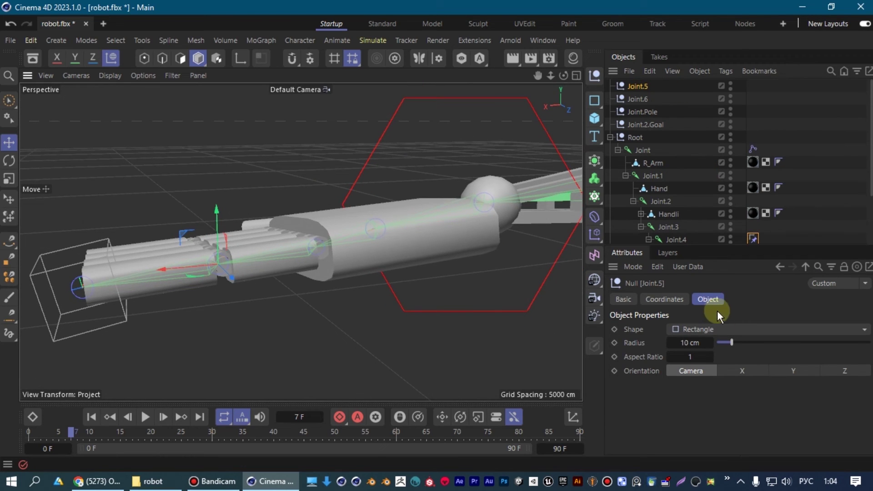
{"action": "left_click_drag", "start_coordinate": [732, 343], "coordinate": [812, 342]}
{"action": "scroll", "coordinate": [271, 266], "scroll_direction": "up", "scroll_amount": 5}
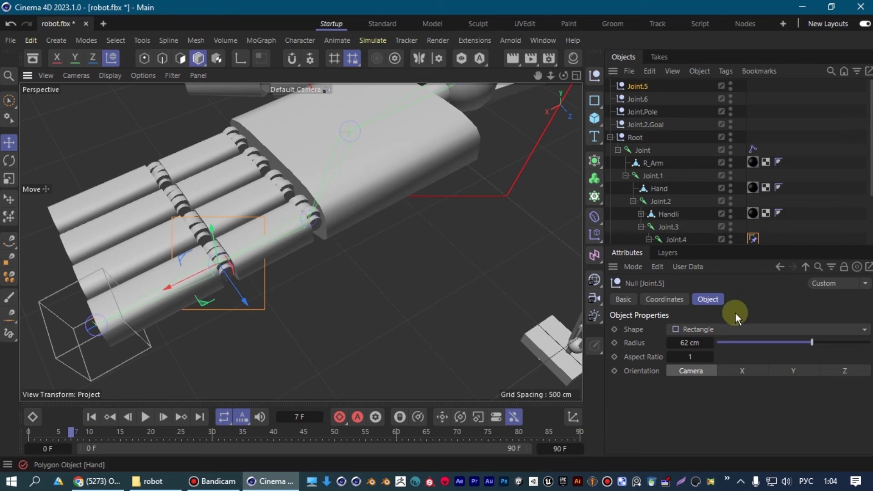
Switch Joint.5 to a cube shape and shrink its radius to 29 cm
{"action": "left_click", "coordinate": [727, 329]}
{"action": "left_click", "coordinate": [700, 284]}
{"action": "left_click_drag", "start_coordinate": [812, 341], "coordinate": [762, 343]}
{"action": "mouse_move", "coordinate": [316, 295]}
{"action": "left_mouse_down", "text": "alt"}
{"action": "mouse_move", "coordinate": [378, 282]}
{"action": "mouse_move", "coordinate": [35, 11]}
{"action": "left_mouse_up", "text": "alt"}
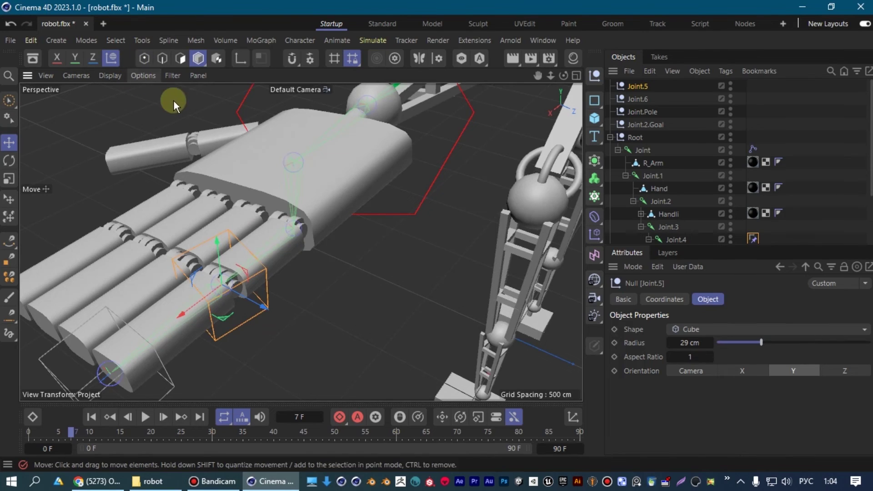
Rotate Joint.5 to bend the finger at its base knuckle and orbit to inspect
{"action": "key", "text": "r"}
{"action": "mouse_move", "coordinate": [209, 272]}
{"action": "left_mouse_down"}
{"action": "mouse_move", "coordinate": [211, 242]}
{"action": "mouse_move", "coordinate": [222, 299]}
{"action": "mouse_move", "coordinate": [187, 208]}
{"action": "mouse_move", "coordinate": [186, 274]}
{"action": "mouse_move", "coordinate": [231, 321]}
{"action": "mouse_move", "coordinate": [182, 261]}
{"action": "mouse_move", "coordinate": [143, 179]}
{"action": "mouse_move", "coordinate": [159, 302]}
{"action": "left_mouse_up"}
{"action": "left_click_drag", "start_coordinate": [140, 337], "coordinate": [239, 252], "text": "alt"}
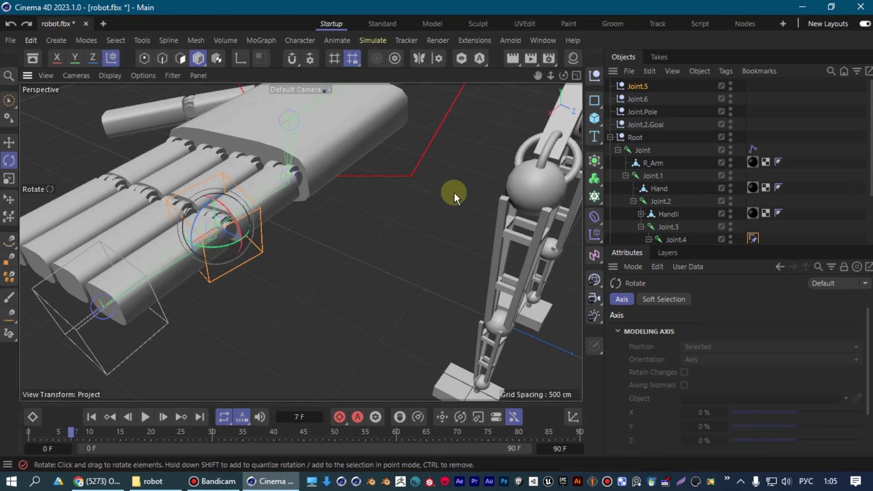
{"action": "left_click", "coordinate": [640, 97]}
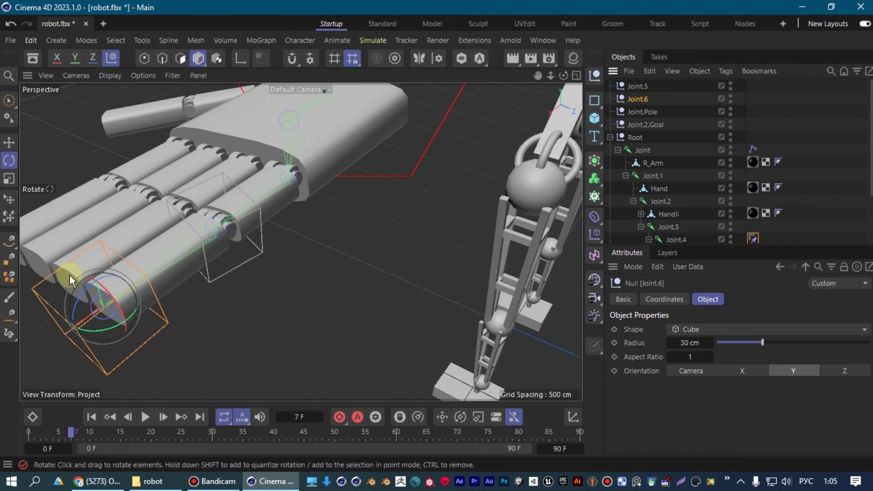
Test-bend the fingertip with Joint.6 and Joint.5, undoing the Joint.5 rotation
{"action": "left_click_drag", "start_coordinate": [83, 293], "coordinate": [86, 307]}
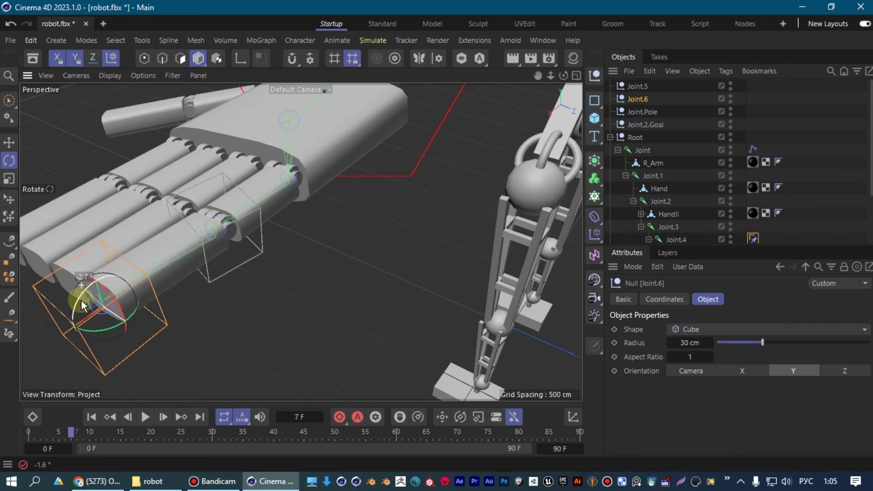
{"action": "left_click", "coordinate": [637, 86]}
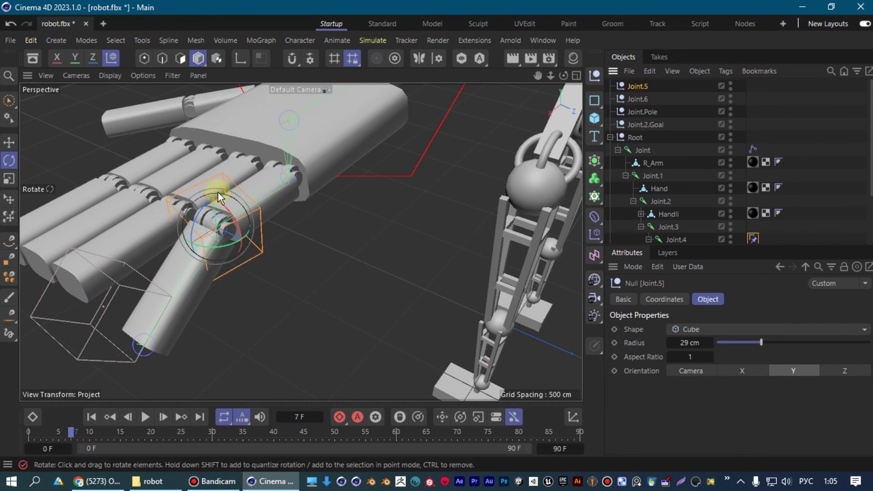
{"action": "left_click_drag", "start_coordinate": [202, 209], "coordinate": [211, 209]}
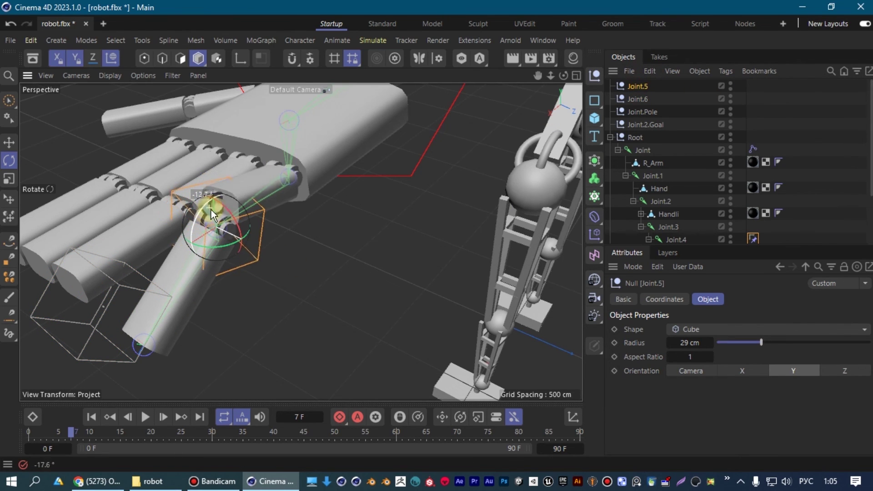
{"action": "key", "text": "ctrl+z"}
{"action": "key", "text": "ctrl+z"}
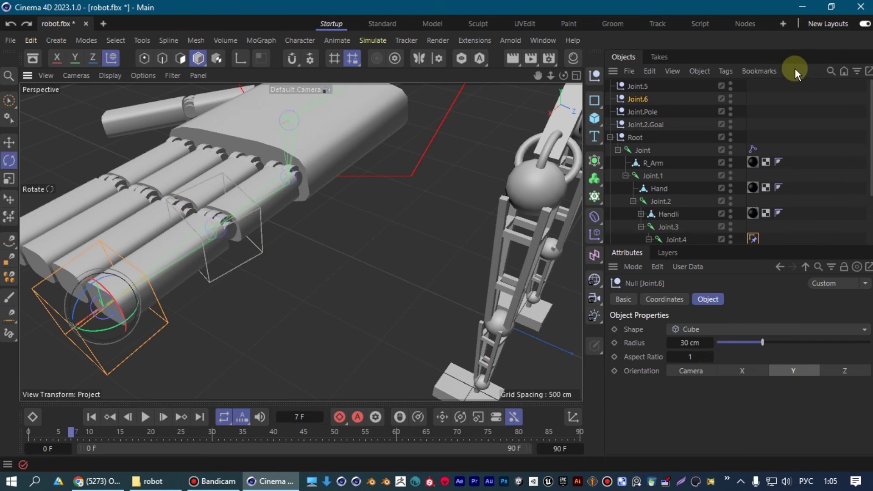
Parent Joint.6 under Joint.5, then bend the finger at the middle knuckle
{"action": "left_click_drag", "start_coordinate": [642, 100], "coordinate": [643, 88]}
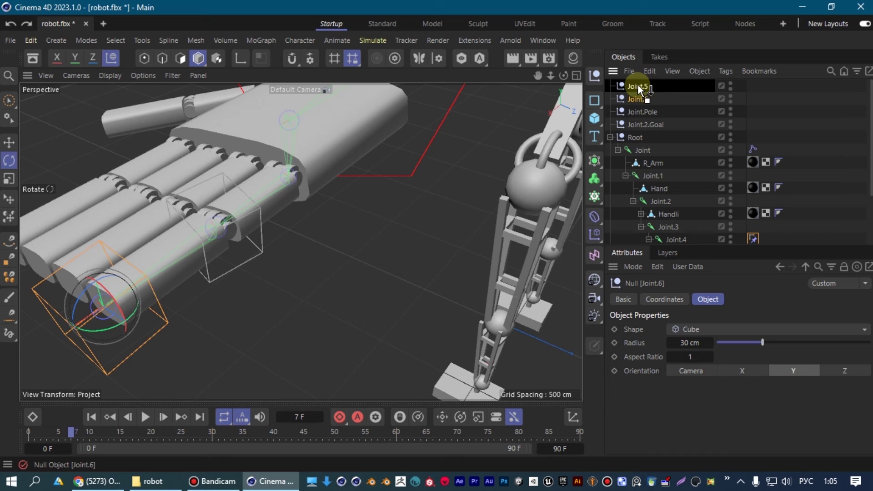
{"action": "left_click_drag", "start_coordinate": [639, 88], "coordinate": [638, 88]}
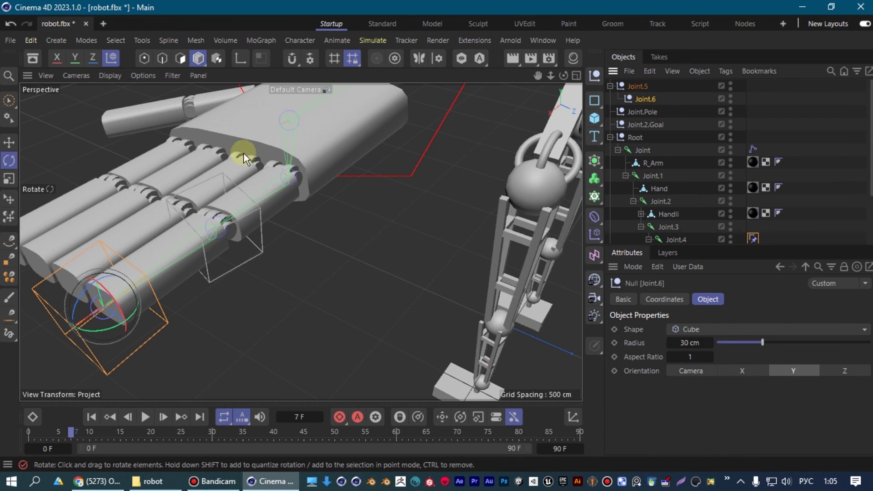
{"action": "left_click", "coordinate": [638, 87]}
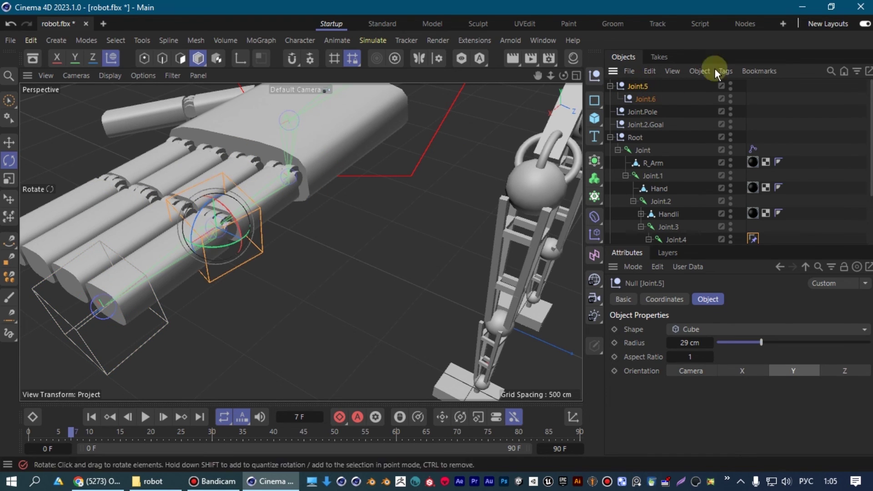
{"action": "mouse_move", "coordinate": [204, 206]}
{"action": "left_mouse_down"}
{"action": "mouse_move", "coordinate": [208, 225]}
{"action": "mouse_move", "coordinate": [217, 200]}
{"action": "mouse_move", "coordinate": [197, 158]}
{"action": "mouse_move", "coordinate": [187, 215]}
{"action": "mouse_move", "coordinate": [186, 195]}
{"action": "left_mouse_up"}
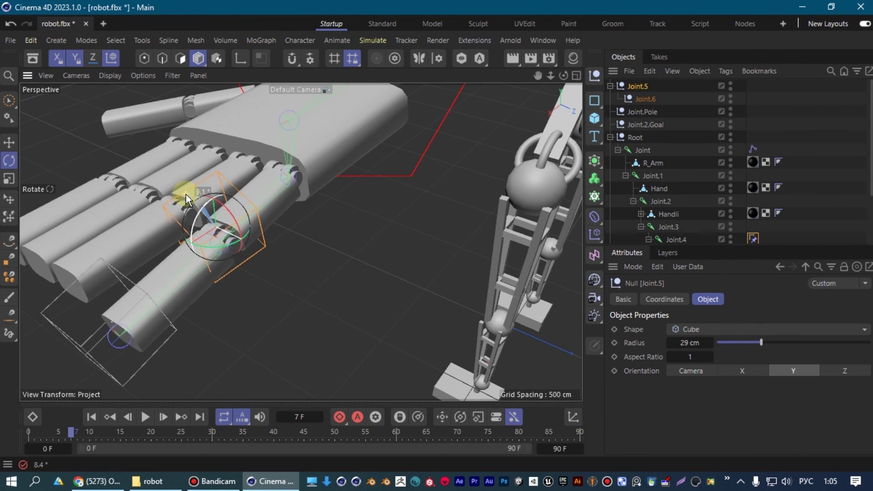
Bend the fingertip with Joint.6, then frame and orbit to view the whole robot
{"action": "left_click", "coordinate": [645, 99]}
{"action": "mouse_move", "coordinate": [94, 301]}
{"action": "left_mouse_down"}
{"action": "mouse_move", "coordinate": [113, 332]}
{"action": "mouse_move", "coordinate": [97, 312]}
{"action": "mouse_move", "coordinate": [152, 313]}
{"action": "left_mouse_up"}
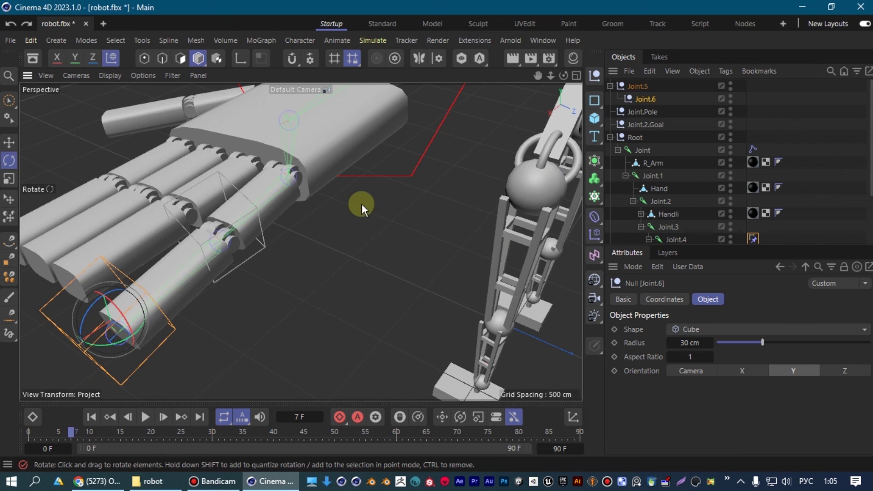
{"action": "key", "text": "h"}
{"action": "mouse_move", "coordinate": [366, 187]}
{"action": "left_mouse_down", "text": "alt"}
{"action": "mouse_move", "coordinate": [348, 206]}
{"action": "mouse_move", "coordinate": [420, 168]}
{"action": "mouse_move", "coordinate": [258, 165]}
{"action": "mouse_move", "coordinate": [173, 123]}
{"action": "left_mouse_up", "text": "alt"}
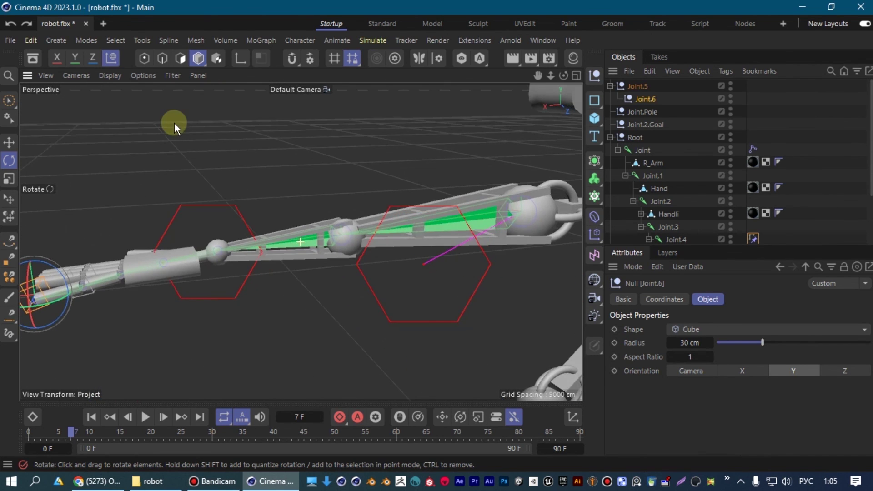
{"action": "mouse_move", "coordinate": [331, 166]}
{"action": "left_mouse_down", "text": "alt"}
{"action": "mouse_move", "coordinate": [552, 191]}
{"action": "mouse_move", "coordinate": [332, 165]}
{"action": "mouse_move", "coordinate": [347, 181]}
{"action": "mouse_move", "coordinate": [420, 193]}
{"action": "mouse_move", "coordinate": [365, 193]}
{"action": "mouse_move", "coordinate": [335, 180]}
{"action": "left_mouse_up", "text": "alt"}
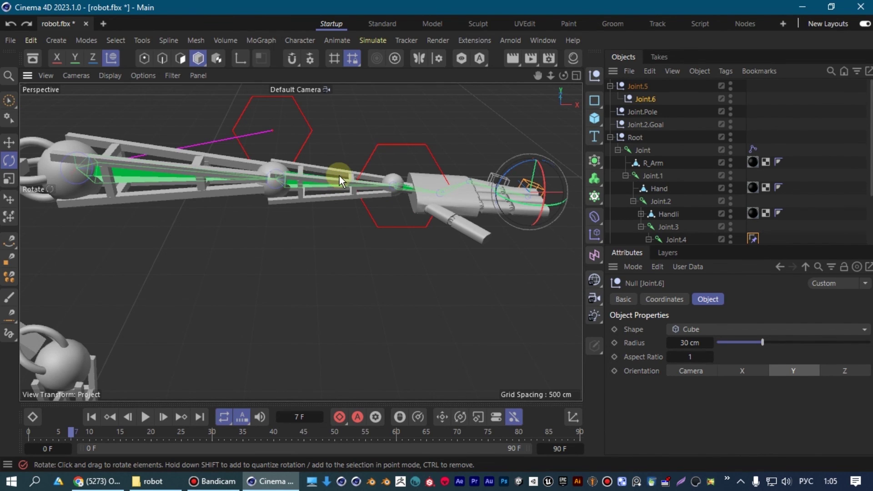
{"action": "mouse_move", "coordinate": [347, 170]}
{"action": "left_mouse_down", "text": "alt"}
{"action": "mouse_move", "coordinate": [326, 166]}
{"action": "mouse_move", "coordinate": [362, 253]}
{"action": "mouse_move", "coordinate": [381, 260]}
{"action": "left_mouse_up", "text": "alt"}
{"action": "left_click", "coordinate": [632, 96]}
{"action": "left_click", "coordinate": [389, 157]}
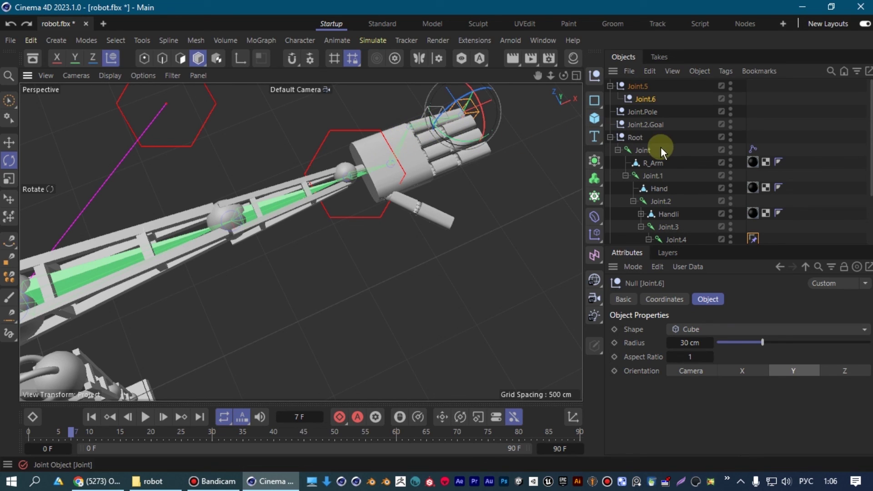
{"action": "scroll", "coordinate": [855, 132], "scroll_direction": "down", "scroll_amount": 3}
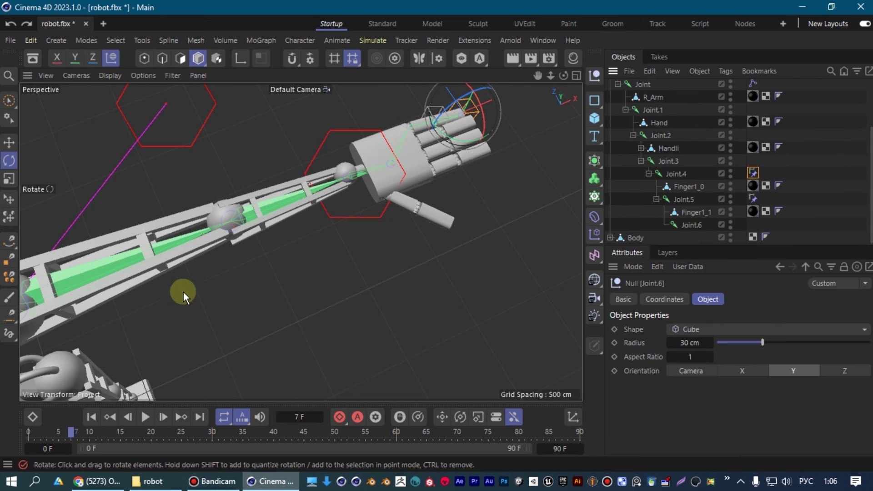
{"action": "scroll", "coordinate": [252, 274], "scroll_direction": "down", "scroll_amount": 2}
{"action": "scroll", "coordinate": [252, 259], "scroll_direction": "down", "scroll_amount": 2}
{"action": "mouse_move", "coordinate": [247, 261]}
{"action": "left_mouse_down", "text": "alt"}
{"action": "mouse_move", "coordinate": [208, 142]}
{"action": "mouse_move", "coordinate": [123, 201]}
{"action": "mouse_move", "coordinate": [209, 220]}
{"action": "mouse_move", "coordinate": [283, 217]}
{"action": "mouse_move", "coordinate": [323, 176]}
{"action": "left_mouse_up", "text": "alt"}
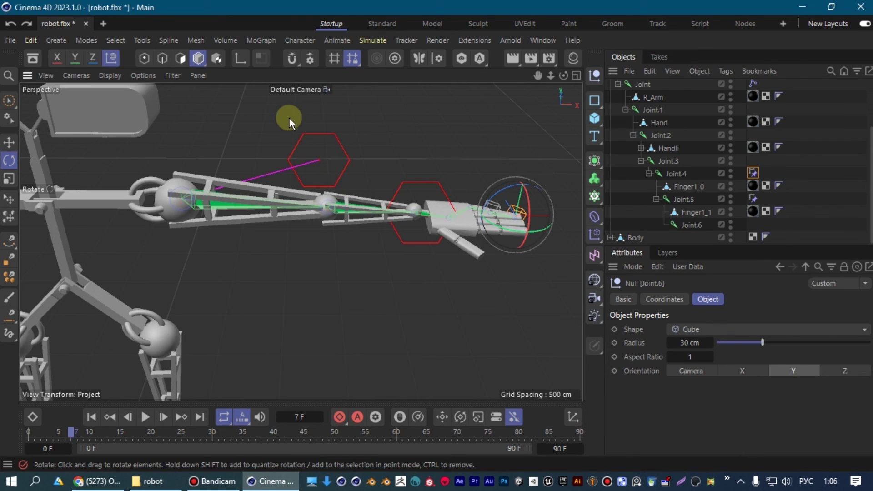